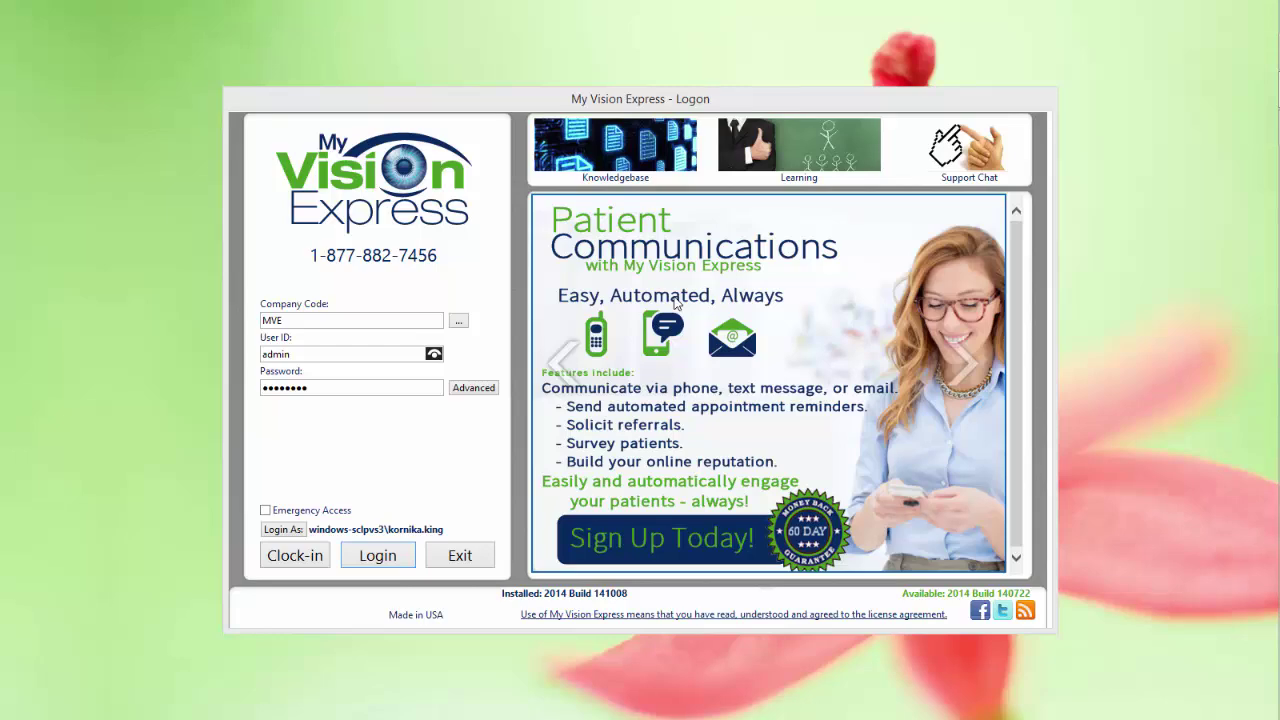
Log in and open the Company Information setup listing the practice's locations.
click(384, 555)
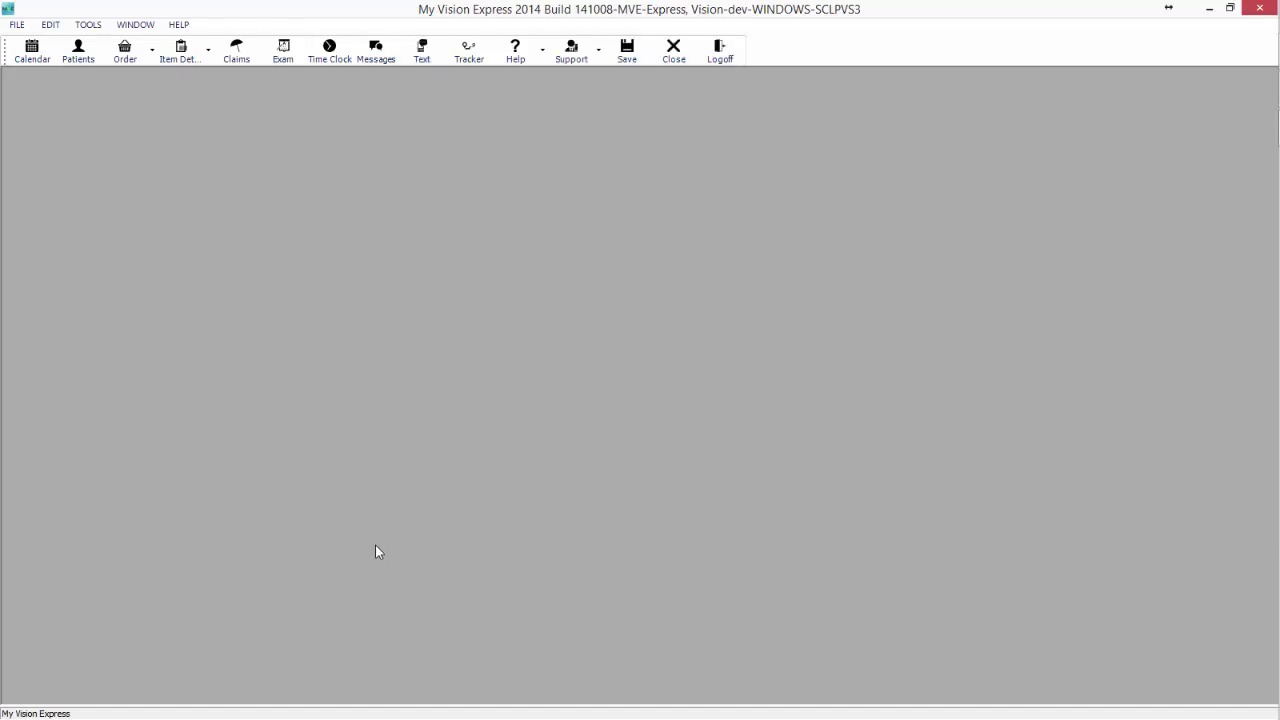
click(14, 26)
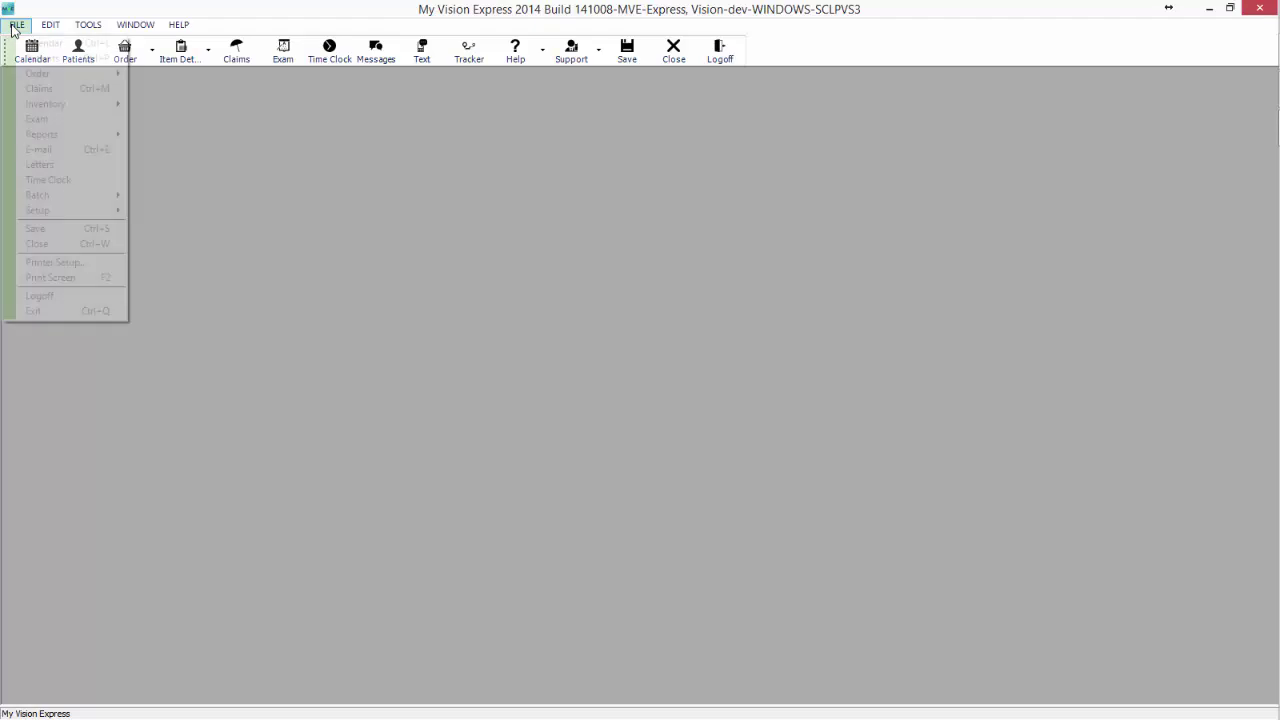
mouse_move(50, 211)
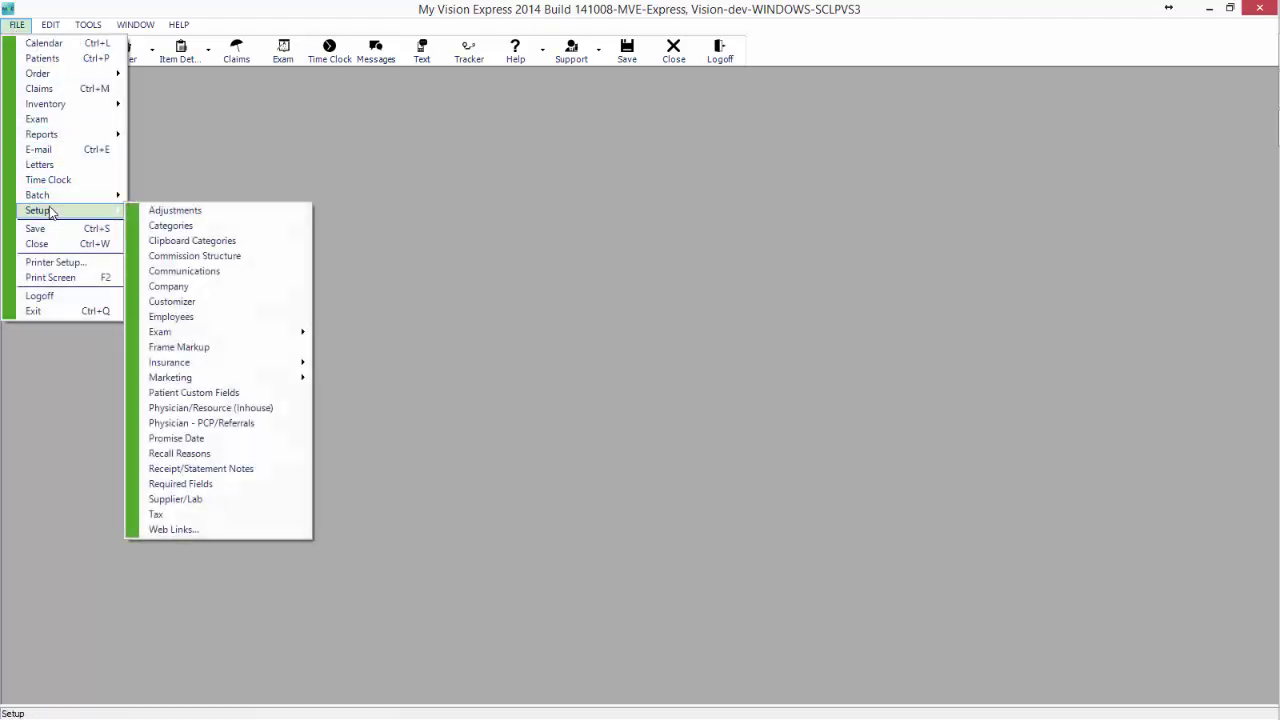
click(147, 286)
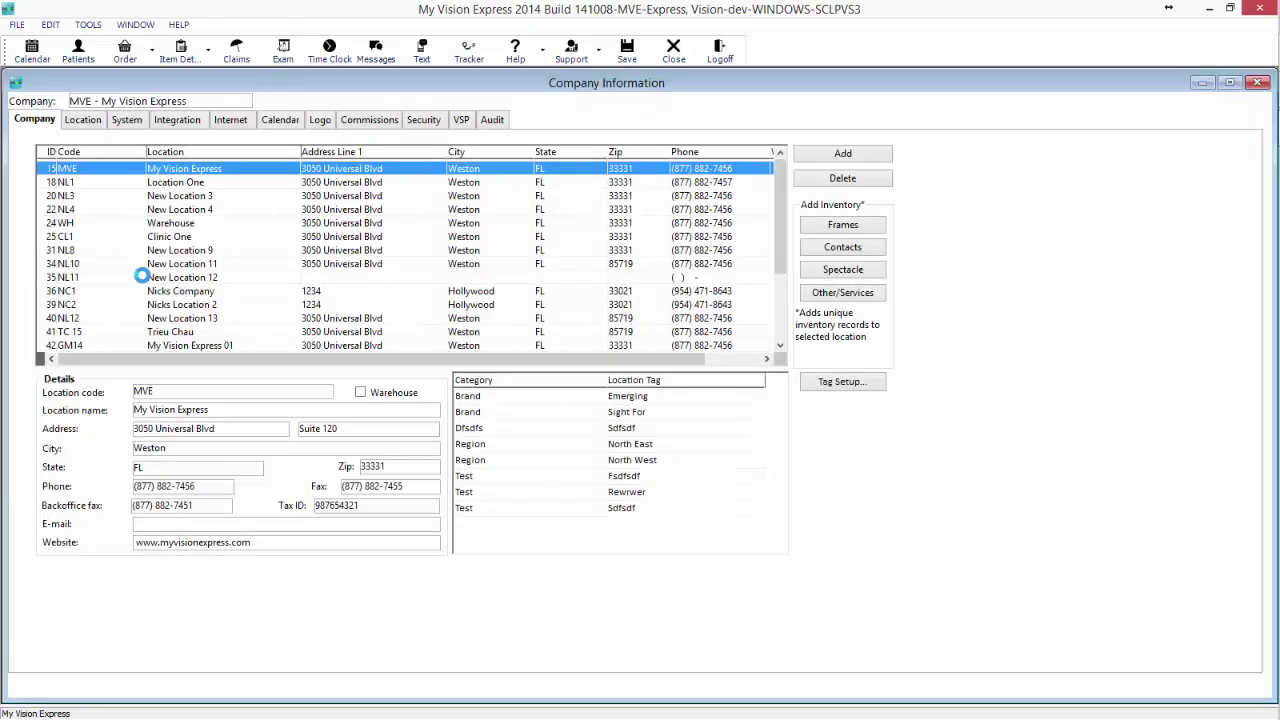
Set the location's communication delivery window to 10:00 AM through 6:00 PM.
click(80, 124)
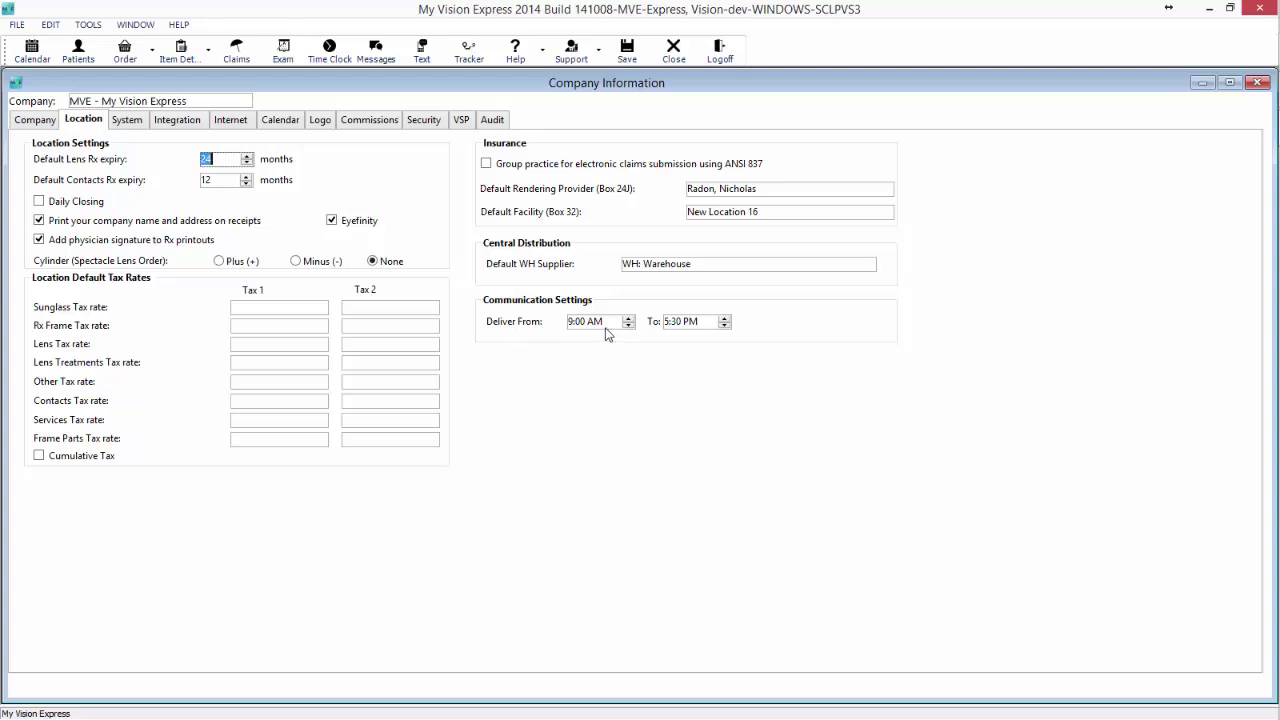
click(628, 317)
click(628, 317)
click(724, 317)
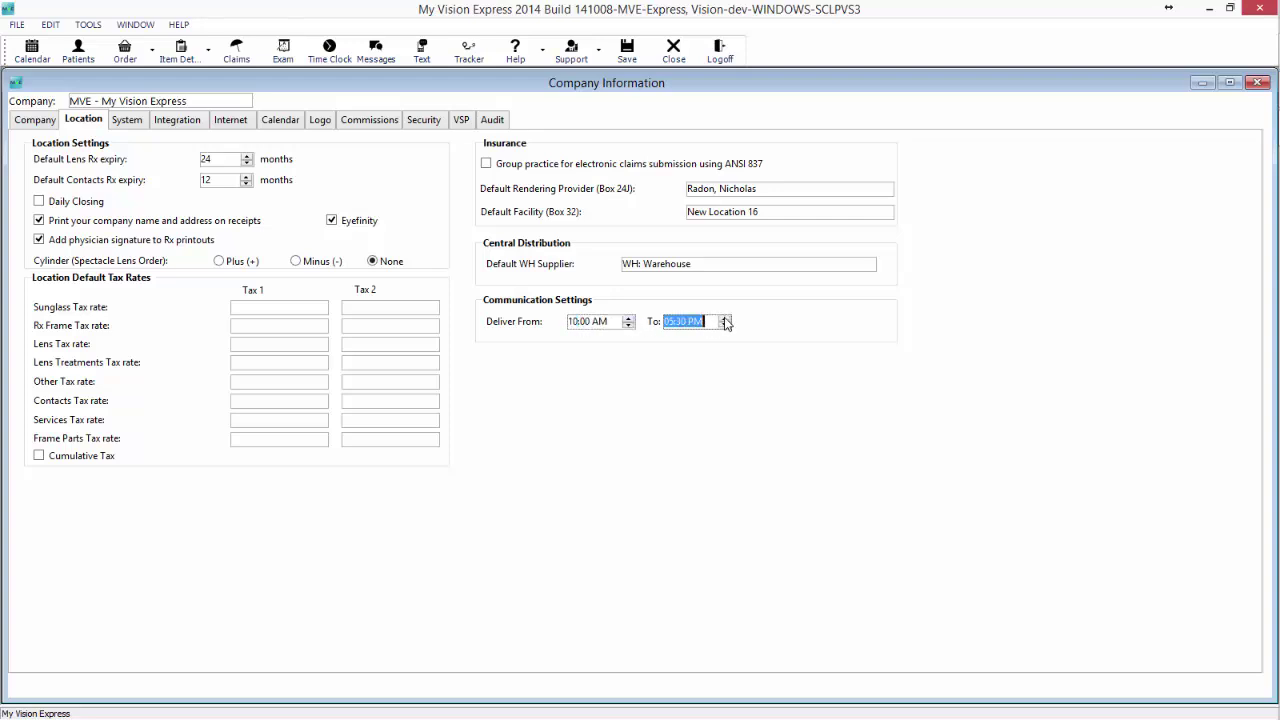
click(724, 317)
click(678, 324)
text(0)
Move Location One's delivery start time to 10:00 AM.
click(30, 121)
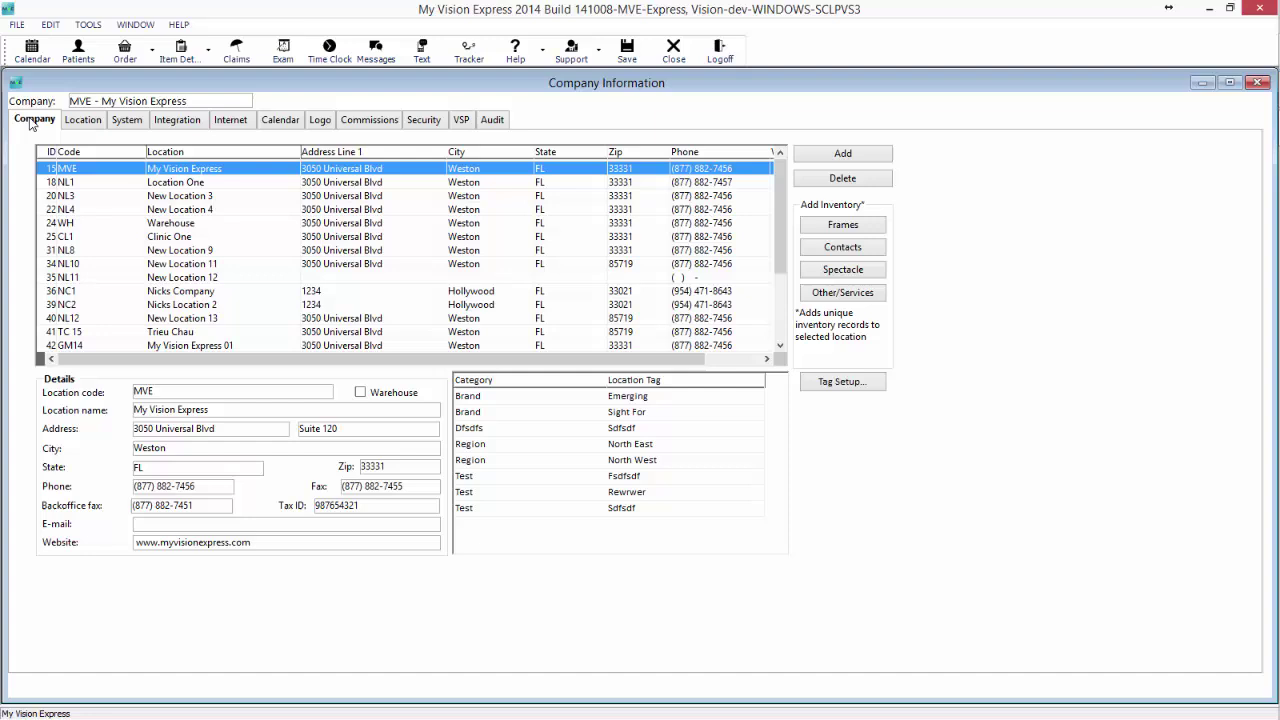
click(190, 184)
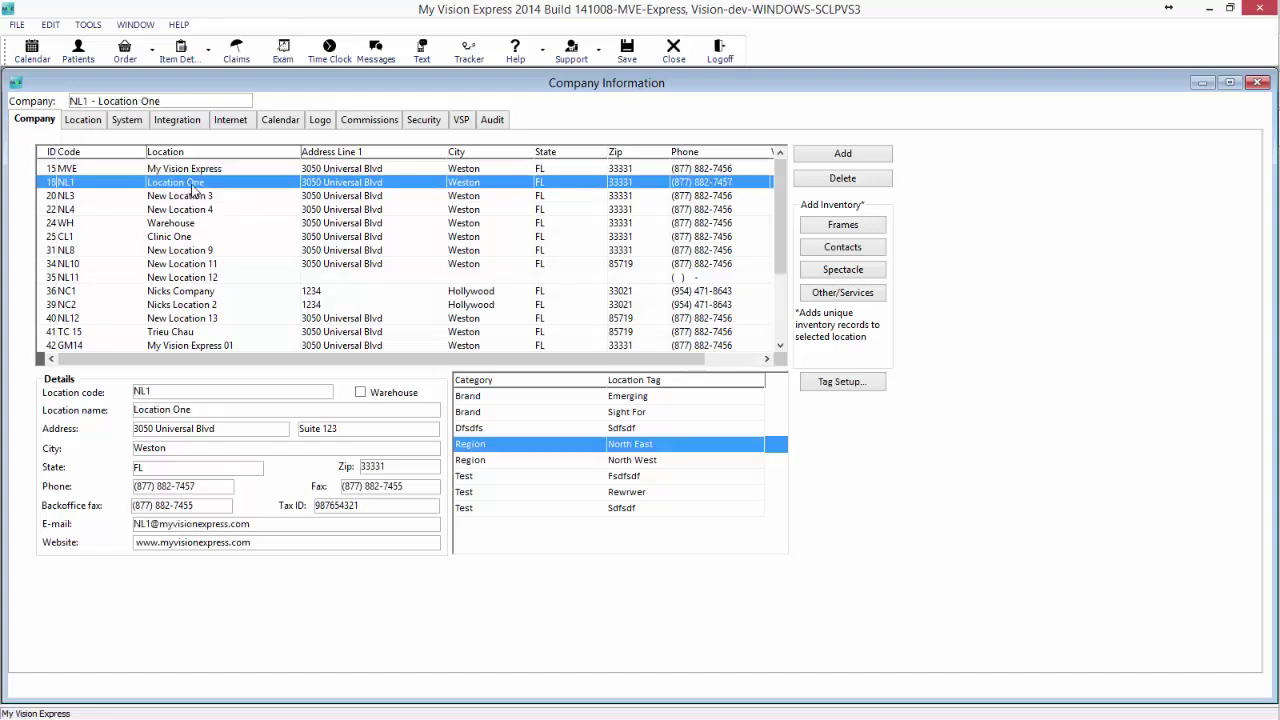
click(84, 121)
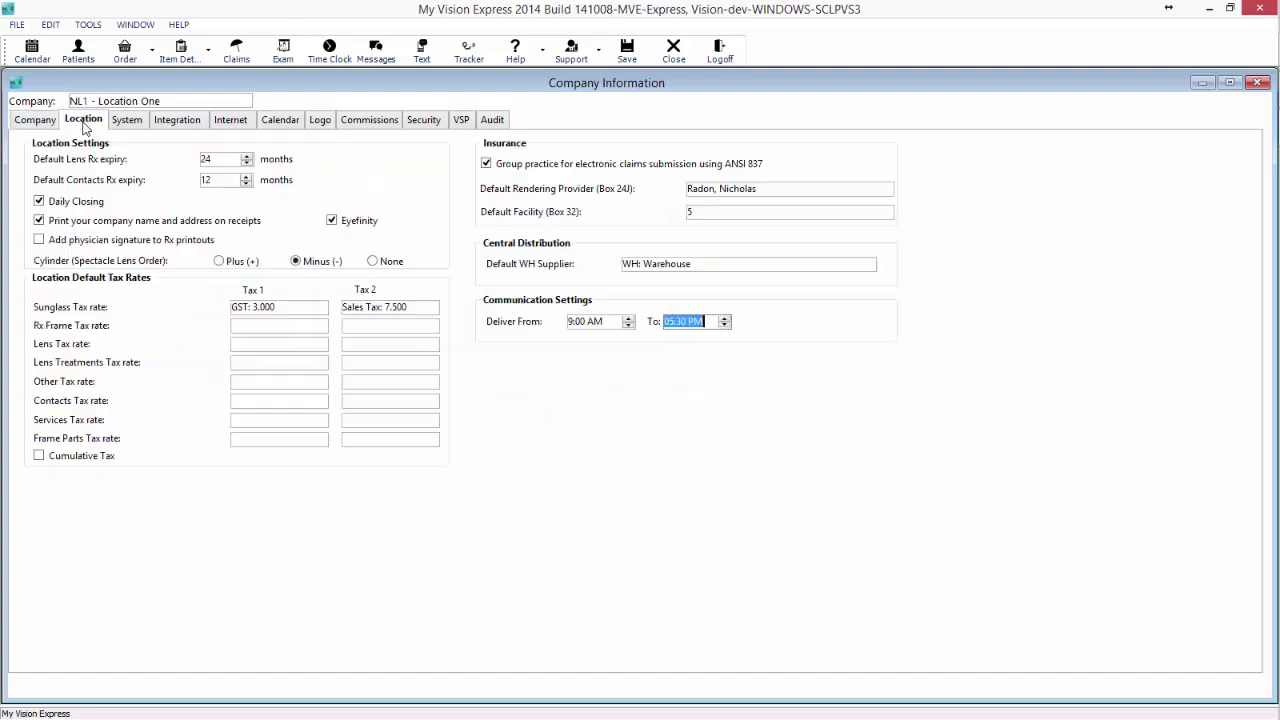
click(587, 322)
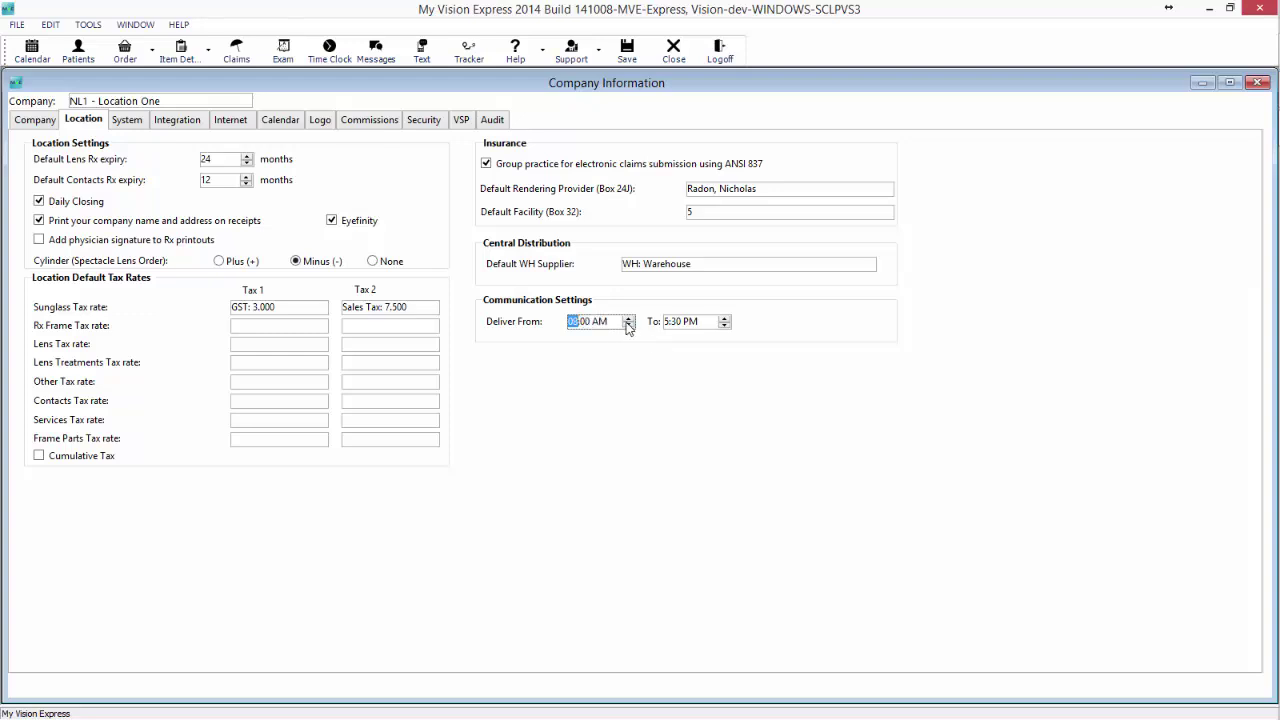
click(629, 318)
click(680, 326)
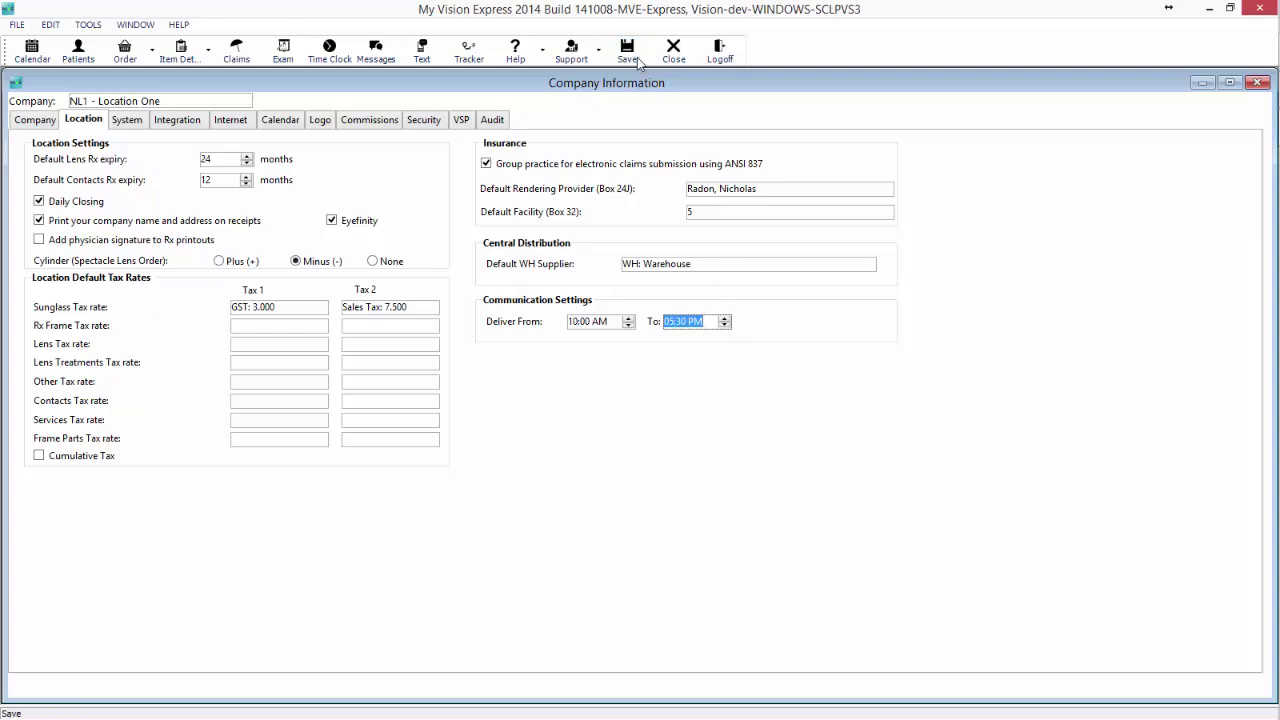
Save the delivery times, acknowledge the restart notice, then log off and back in.
click(627, 52)
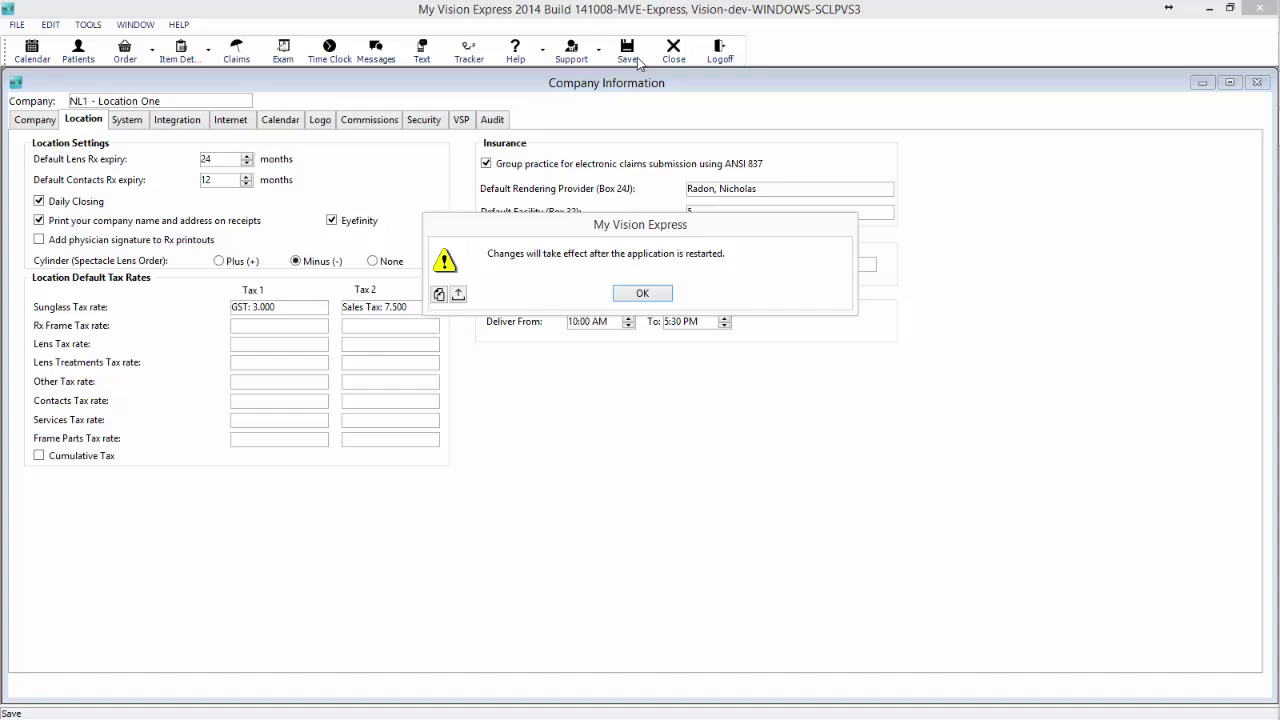
click(643, 294)
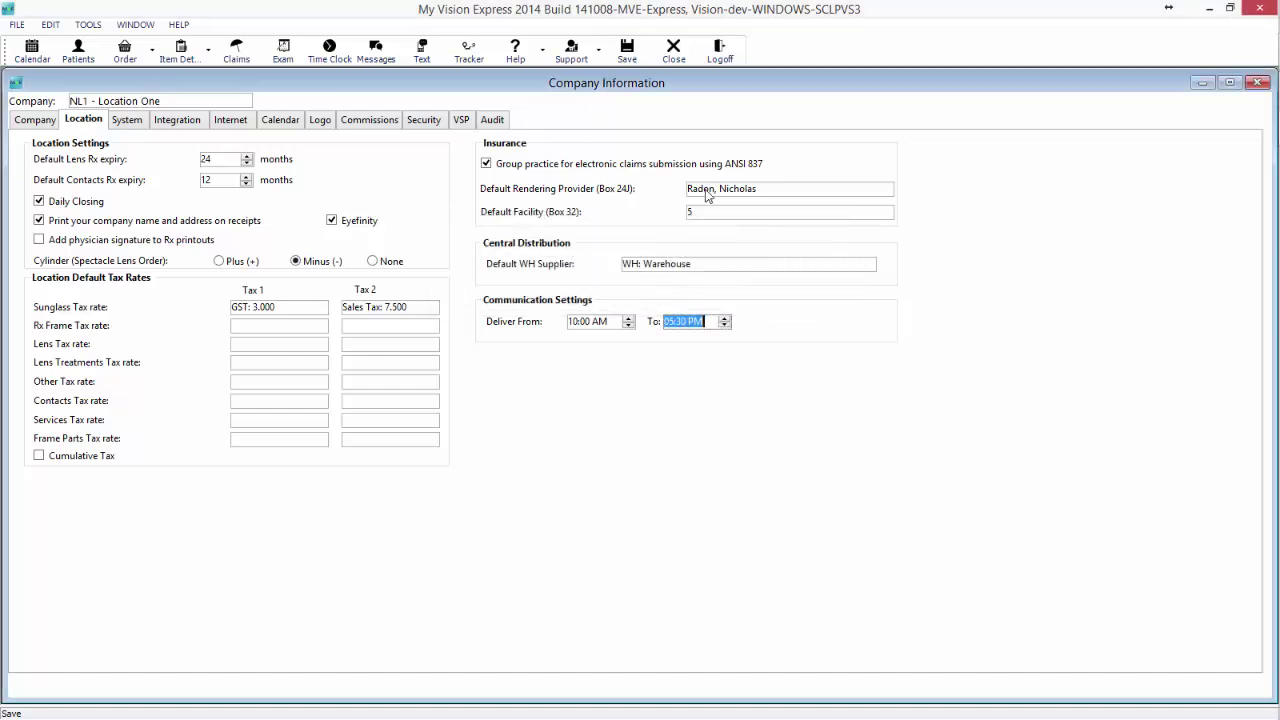
click(721, 55)
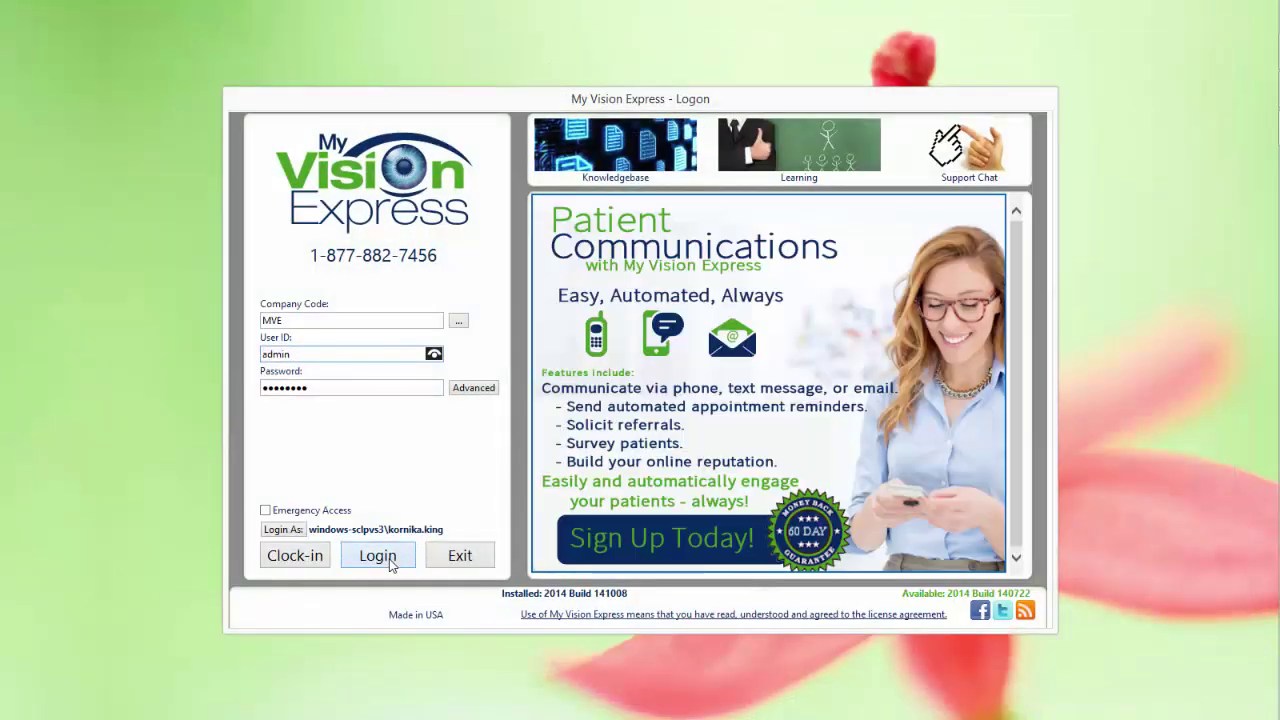
click(385, 556)
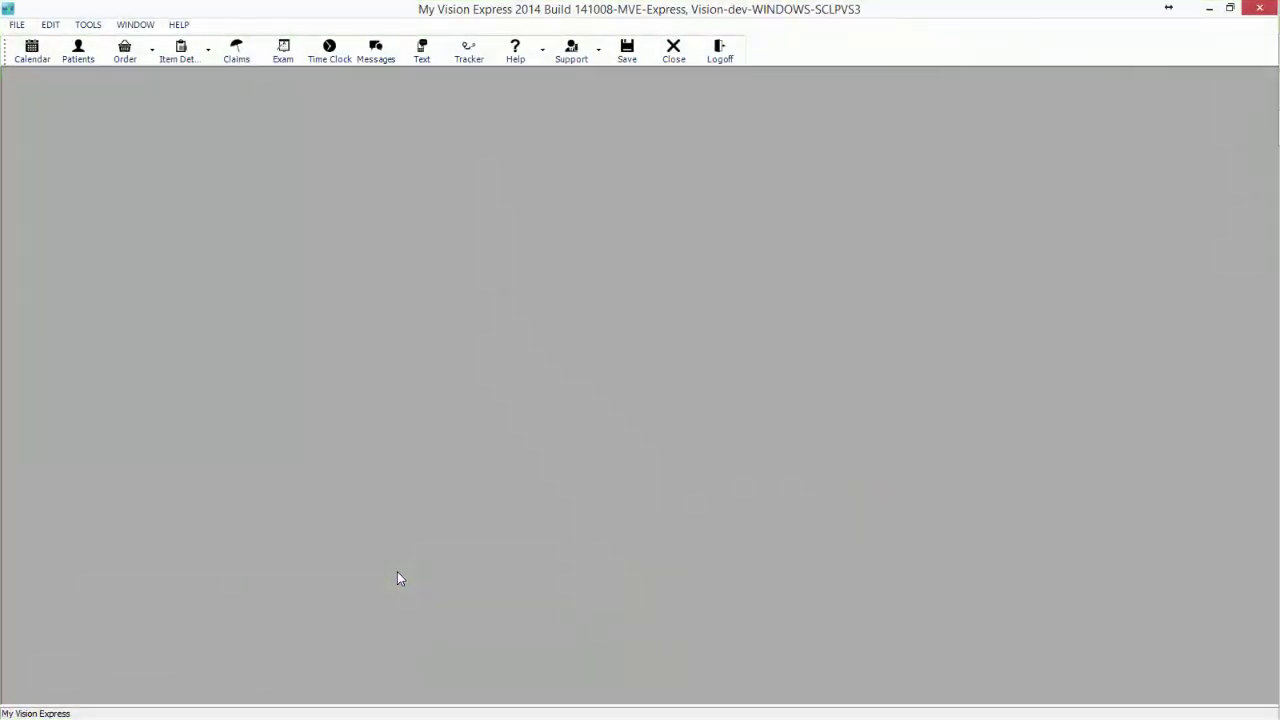
Open Communications setup and sort the list by source, category, type and subject.
click(27, 30)
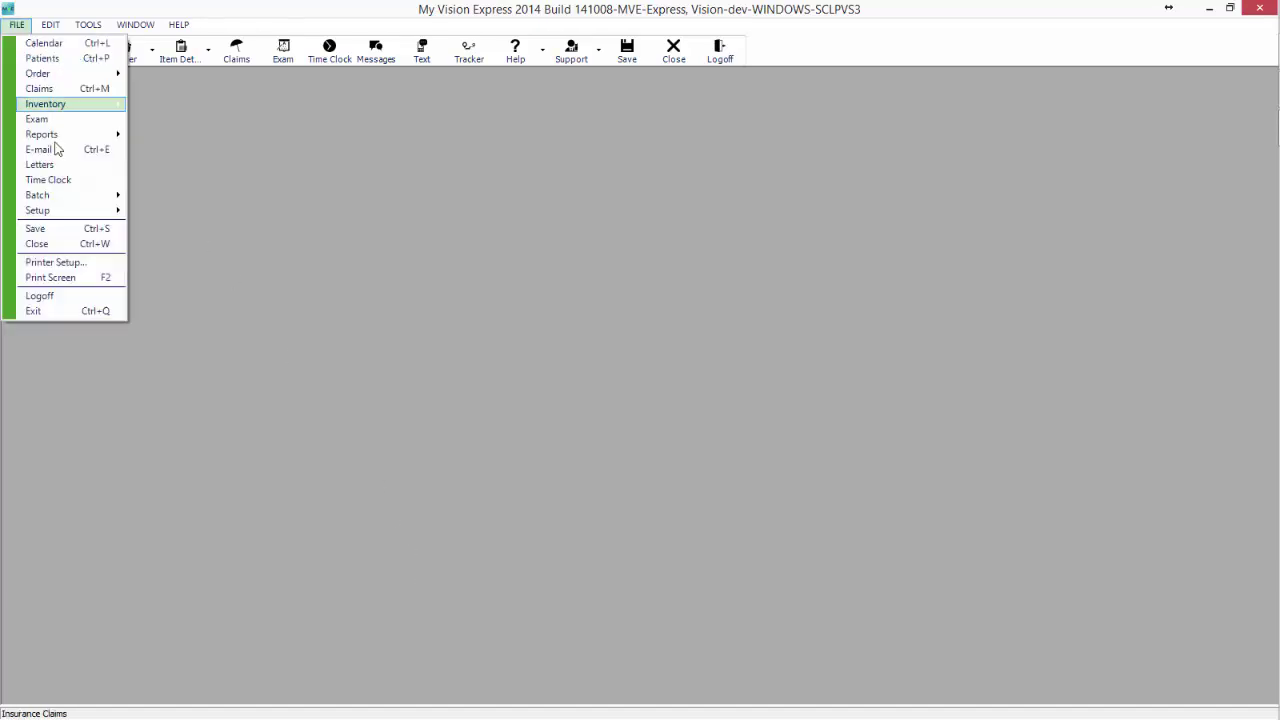
mouse_move(80, 210)
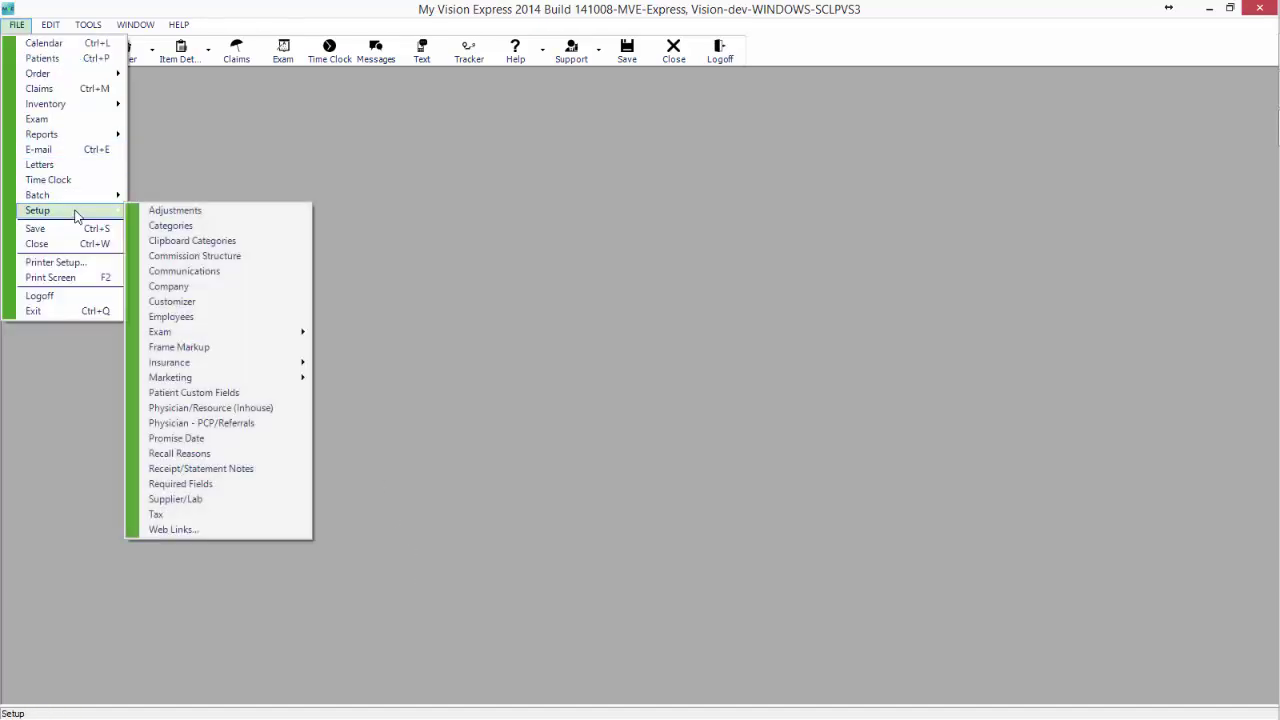
click(176, 279)
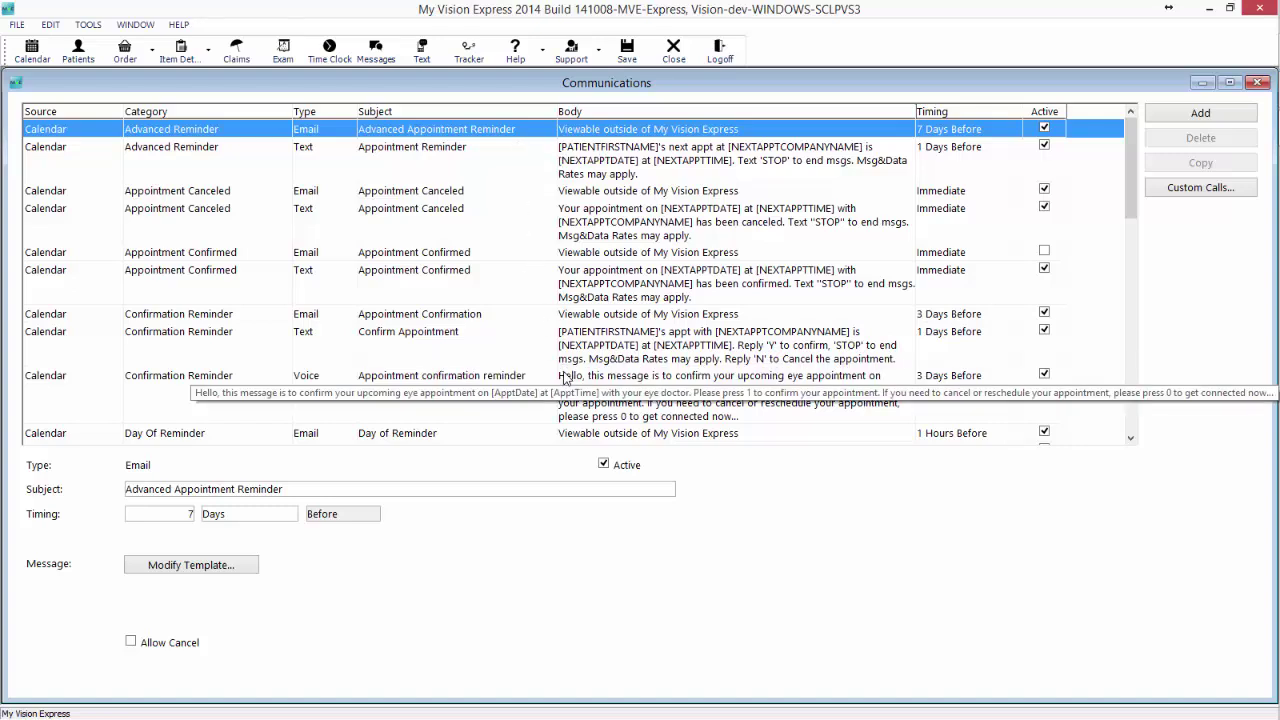
click(64, 112)
click(164, 113)
click(318, 113)
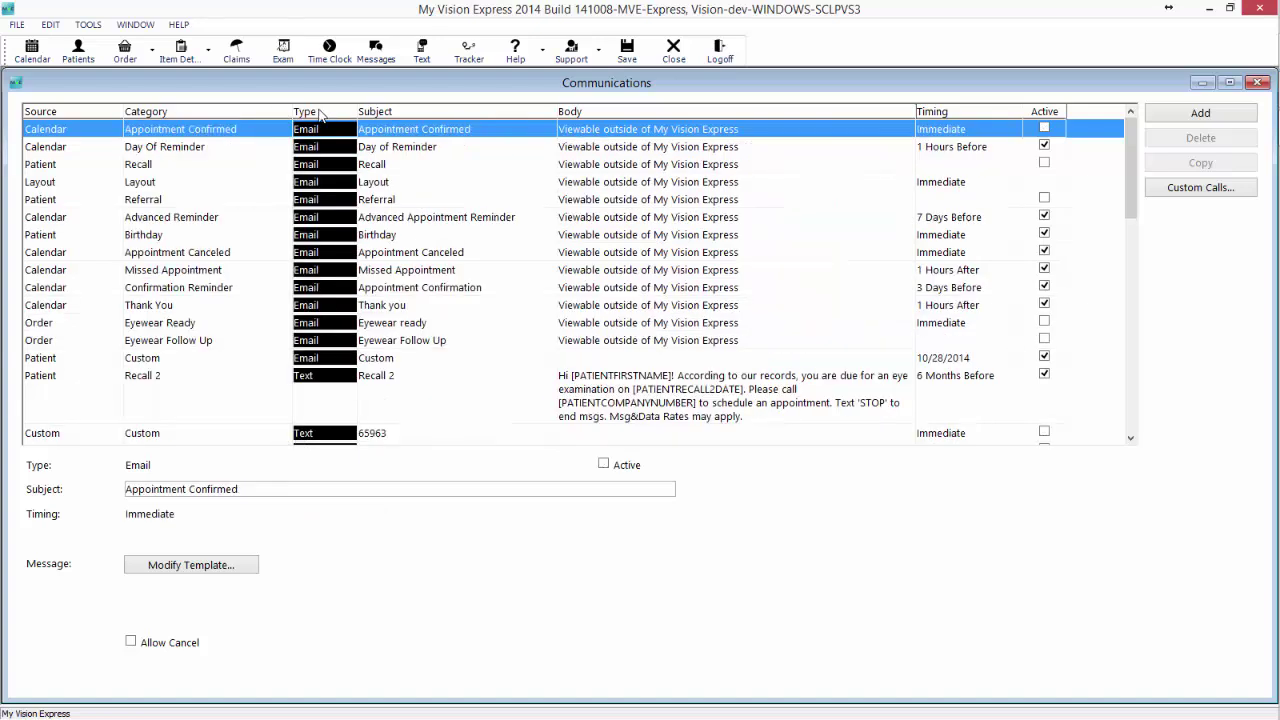
click(400, 112)
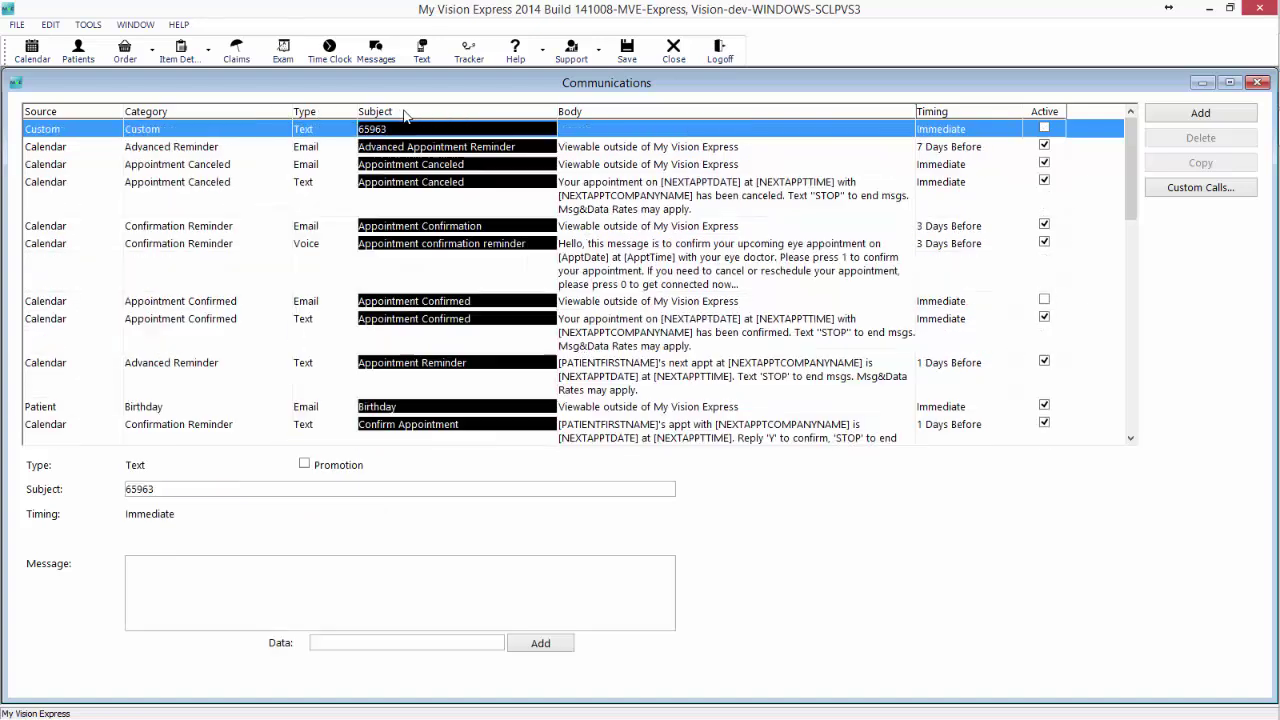
Filter the communications list to Email type and select the Layout communication.
right_click(366, 277)
click(430, 374)
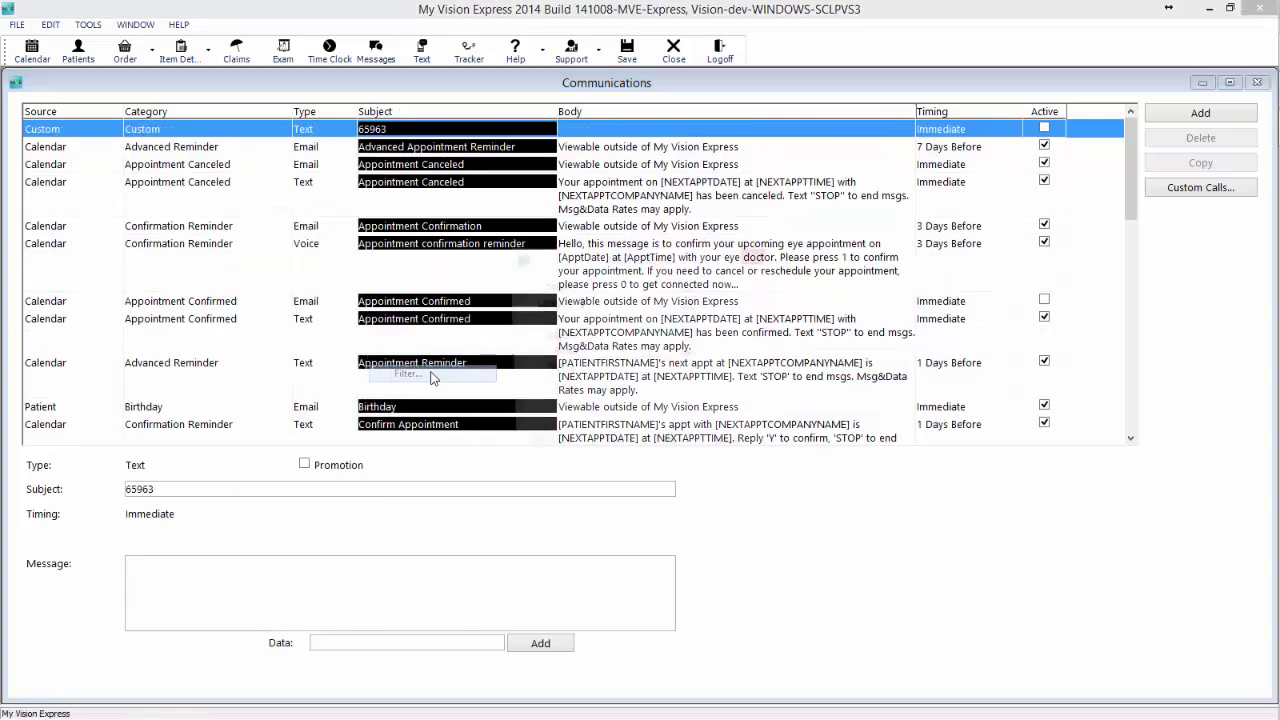
click(690, 325)
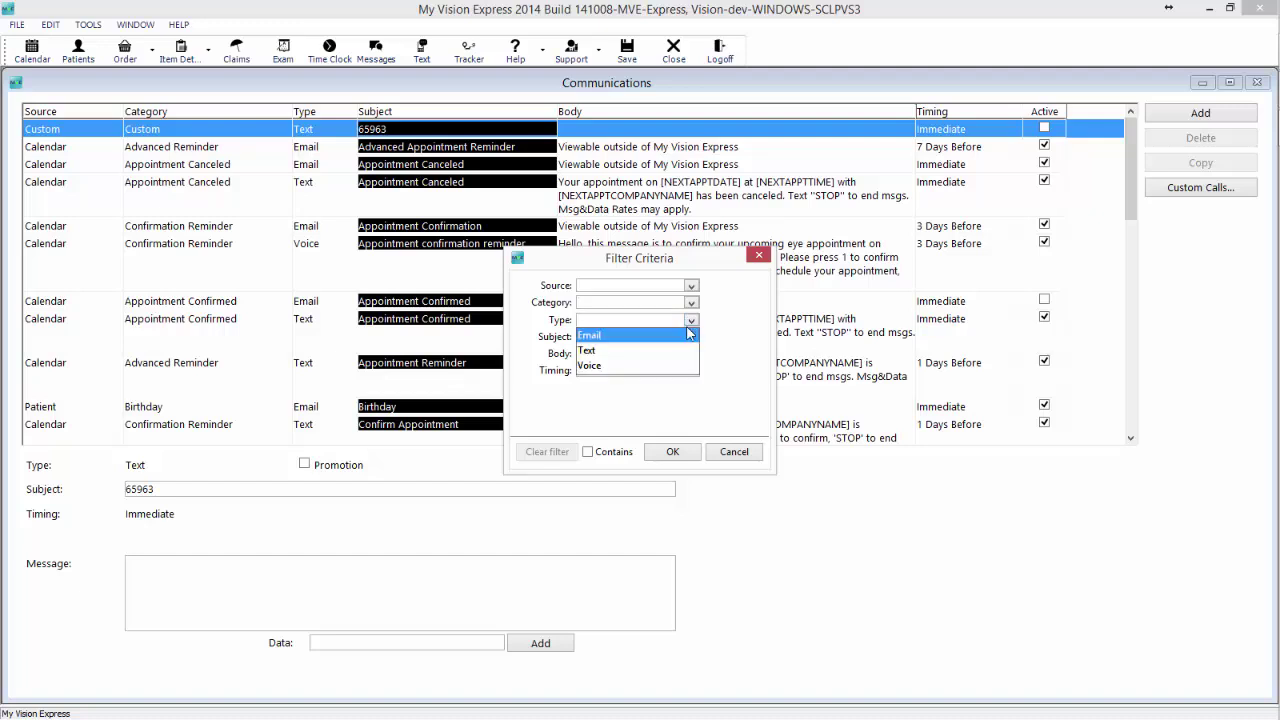
click(624, 338)
click(673, 452)
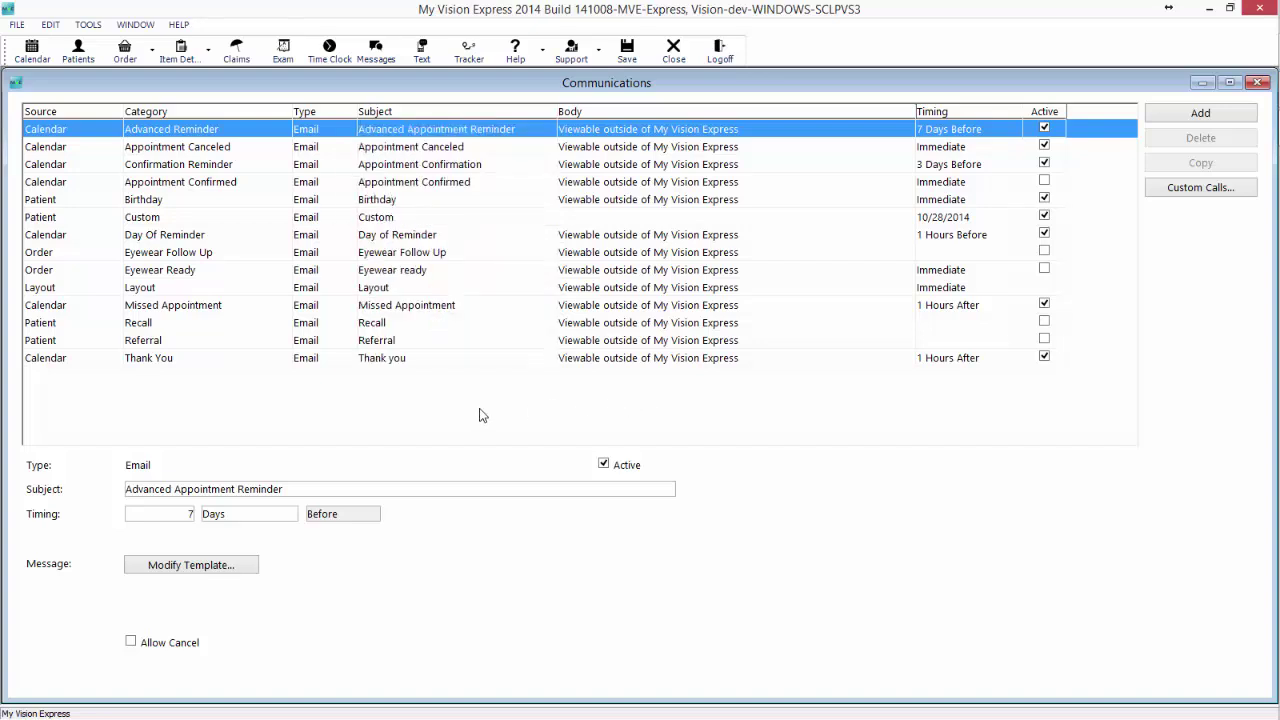
click(256, 290)
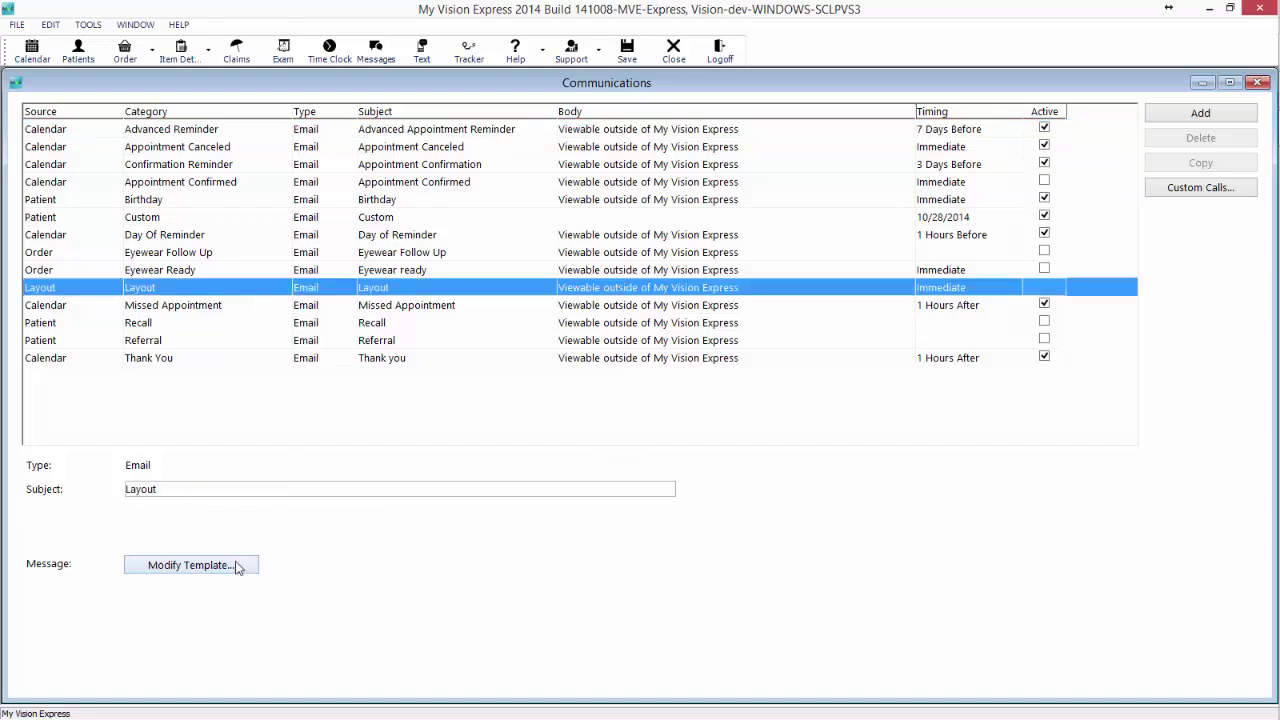
Open the Layout template, review its HTML source, and return to design view.
click(190, 565)
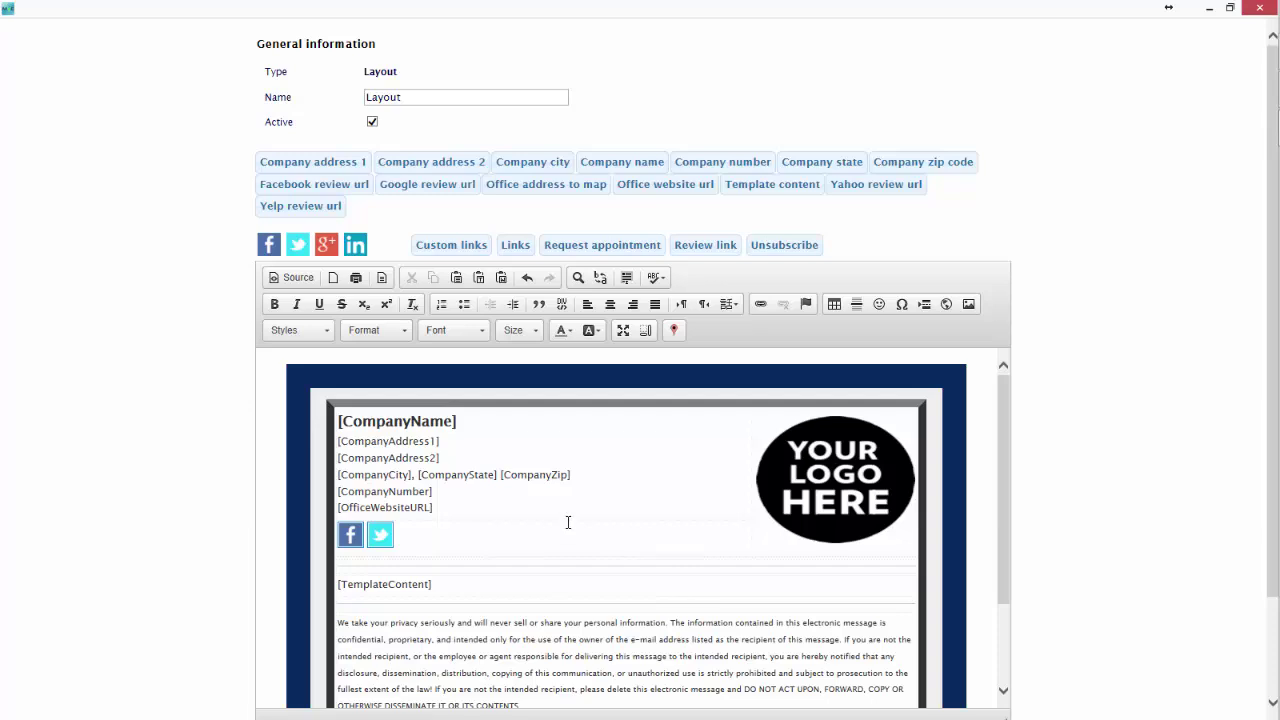
click(297, 278)
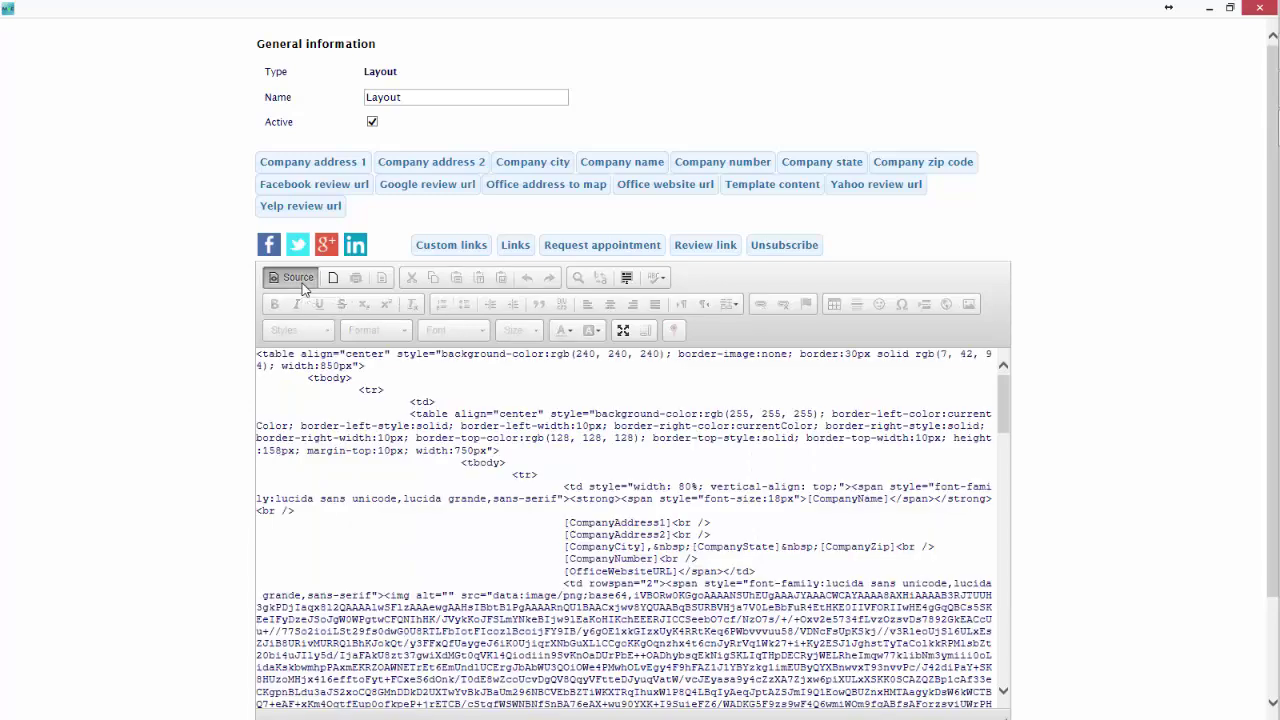
click(431, 452)
scroll(446, 498, down, 6)
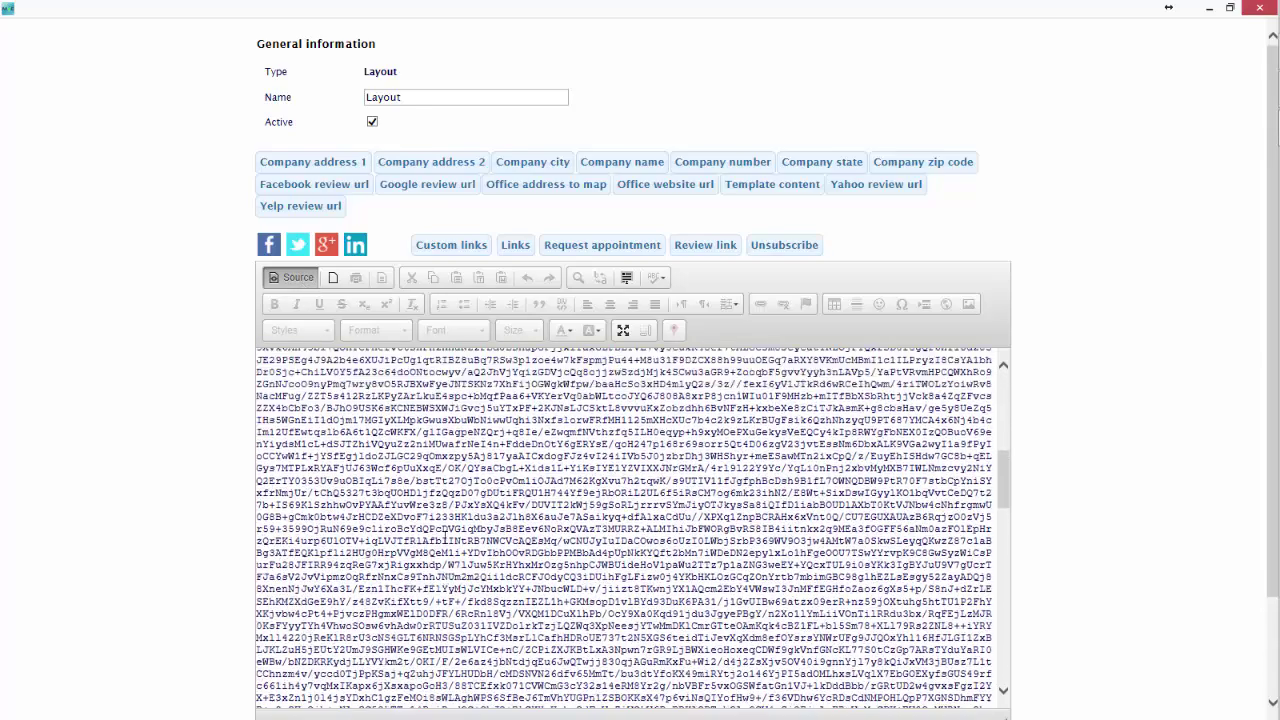
scroll(440, 480, up, 6)
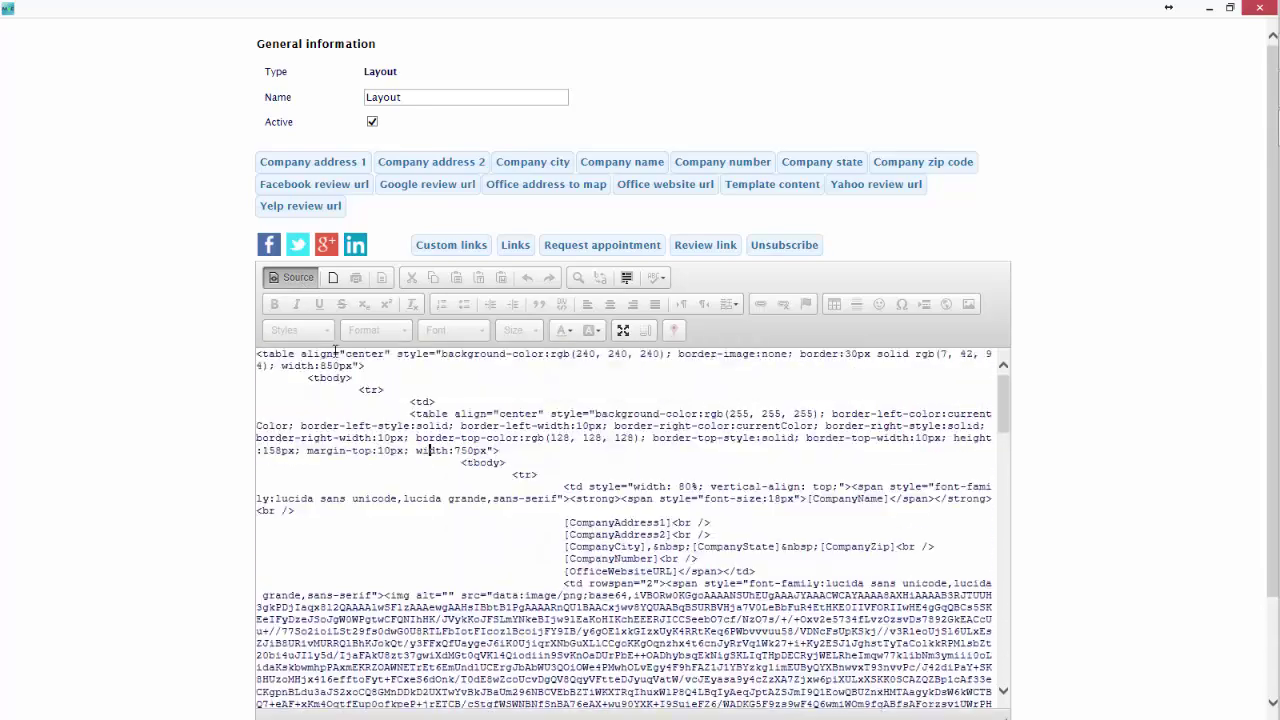
click(293, 278)
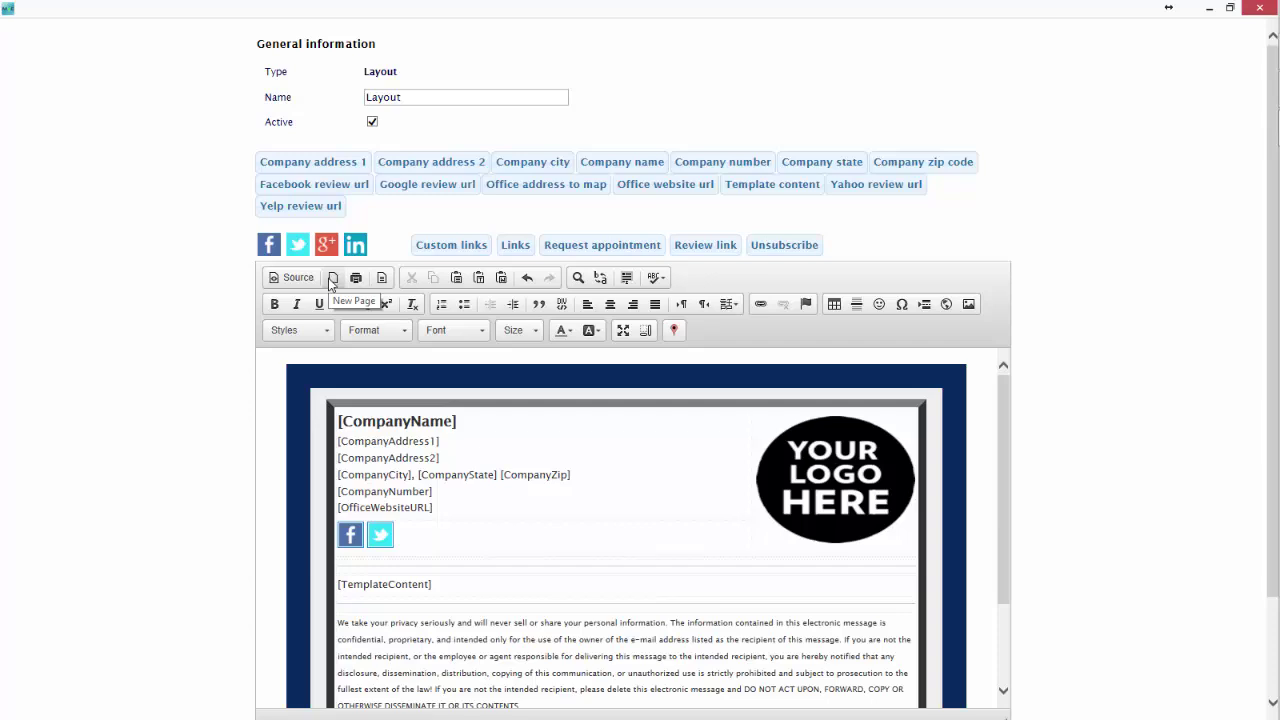
Cancel the Content Templates chooser and close Find and Replace without changes.
click(389, 282)
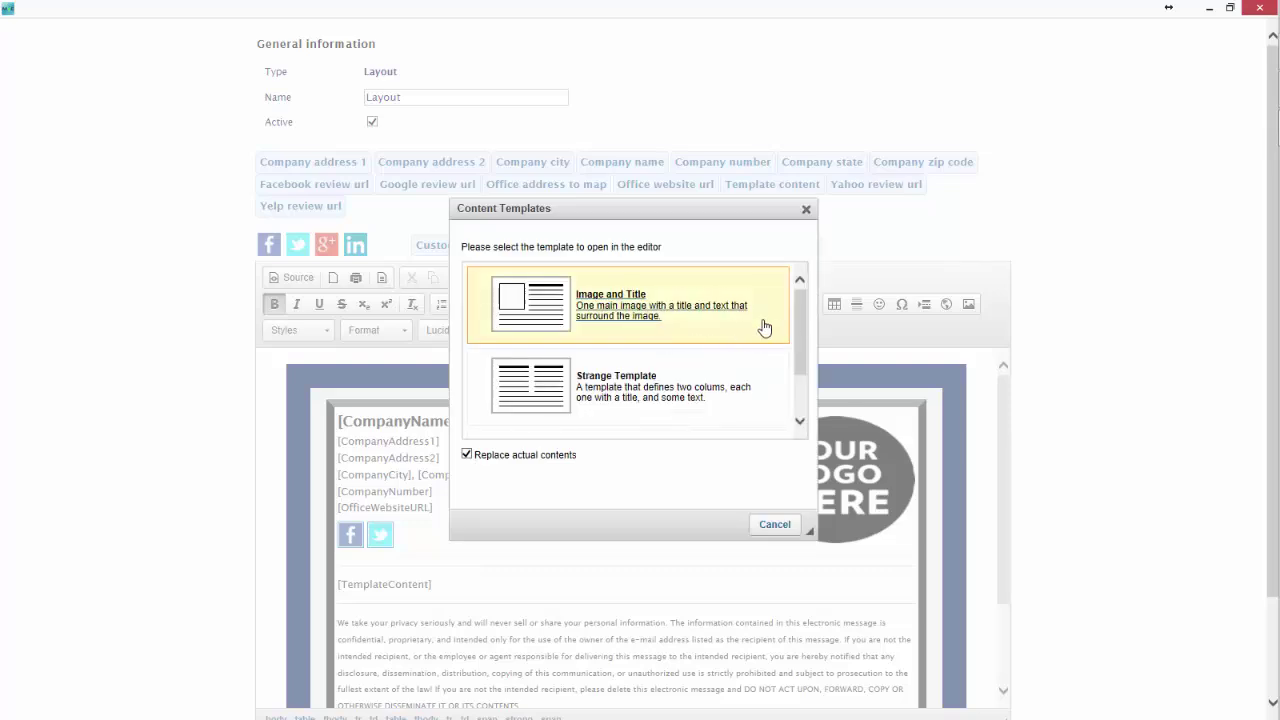
mouse_move(803, 294)
mouse_down()
mouse_move(803, 363)
mouse_move(800, 282)
mouse_up()
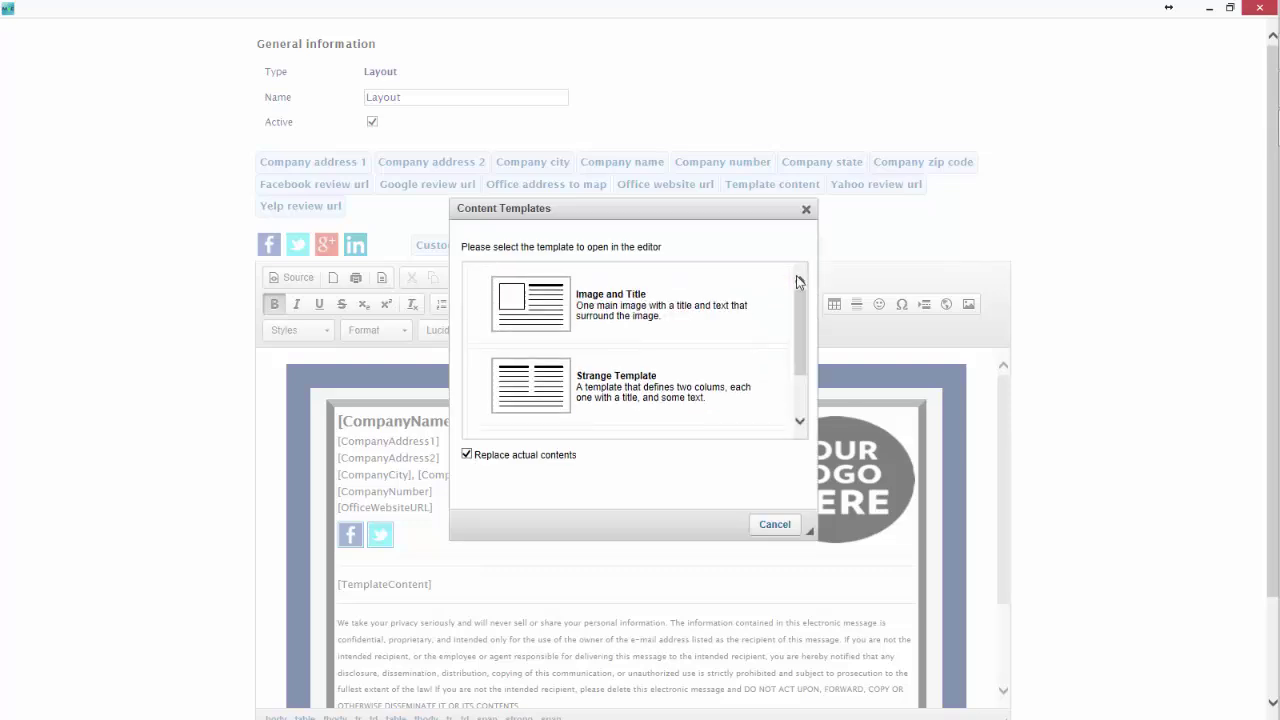
click(774, 524)
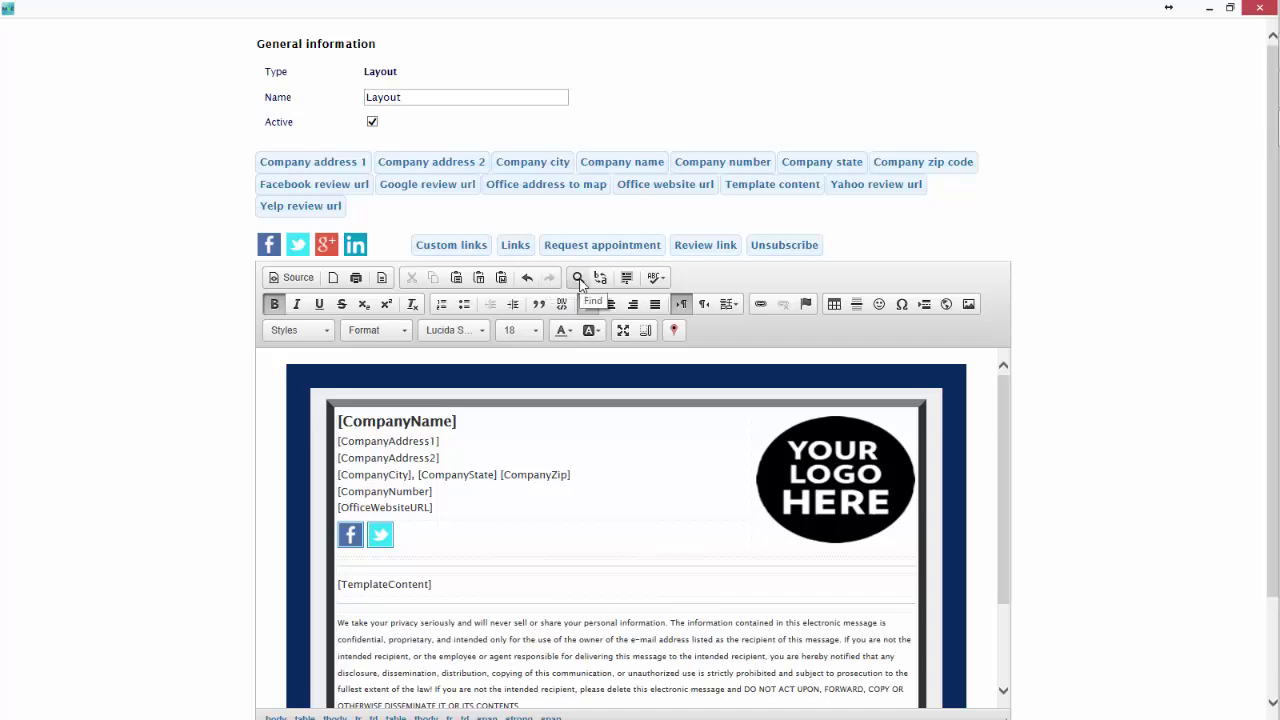
click(578, 278)
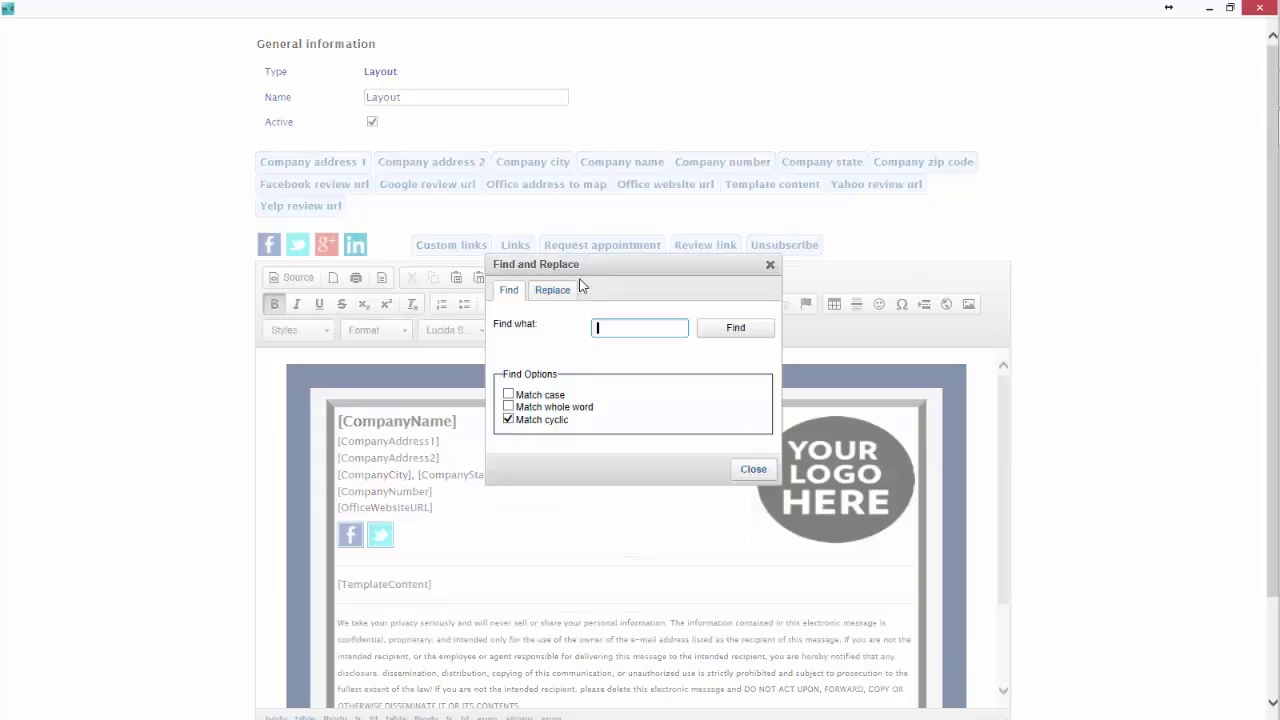
click(770, 265)
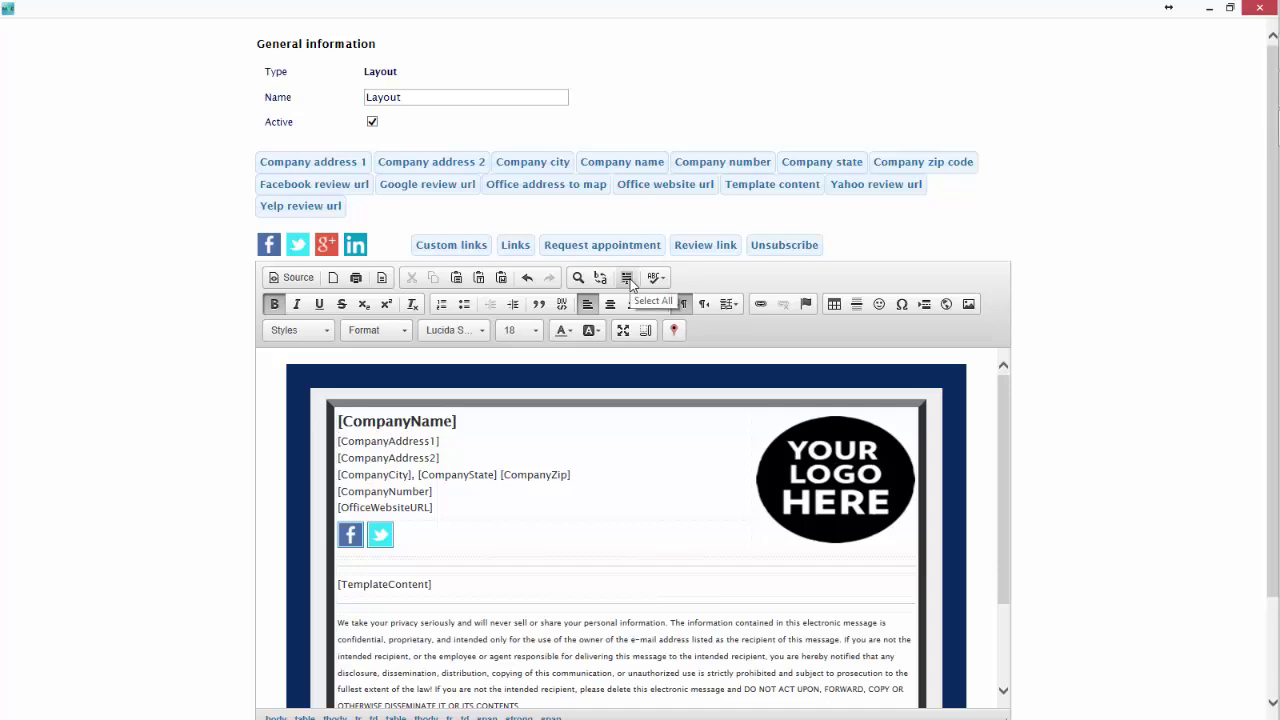
Select all content, then turn SCAYT spell checking on and back off.
click(629, 281)
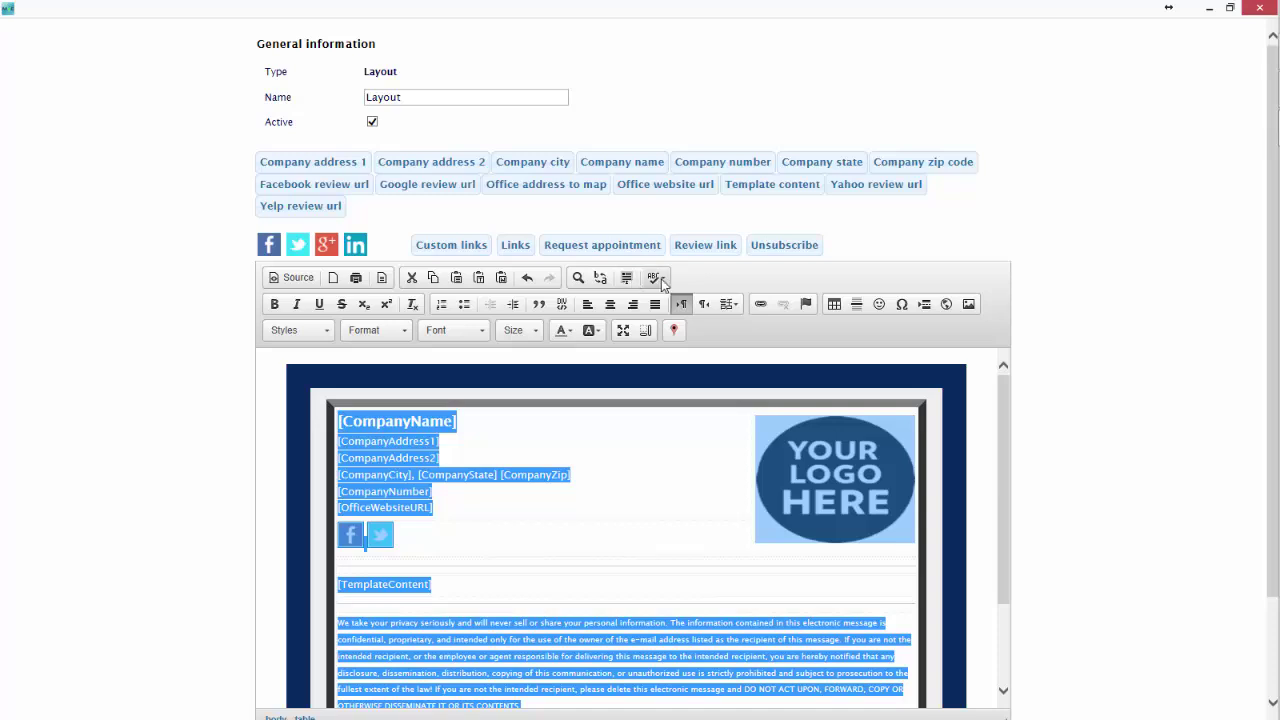
click(656, 279)
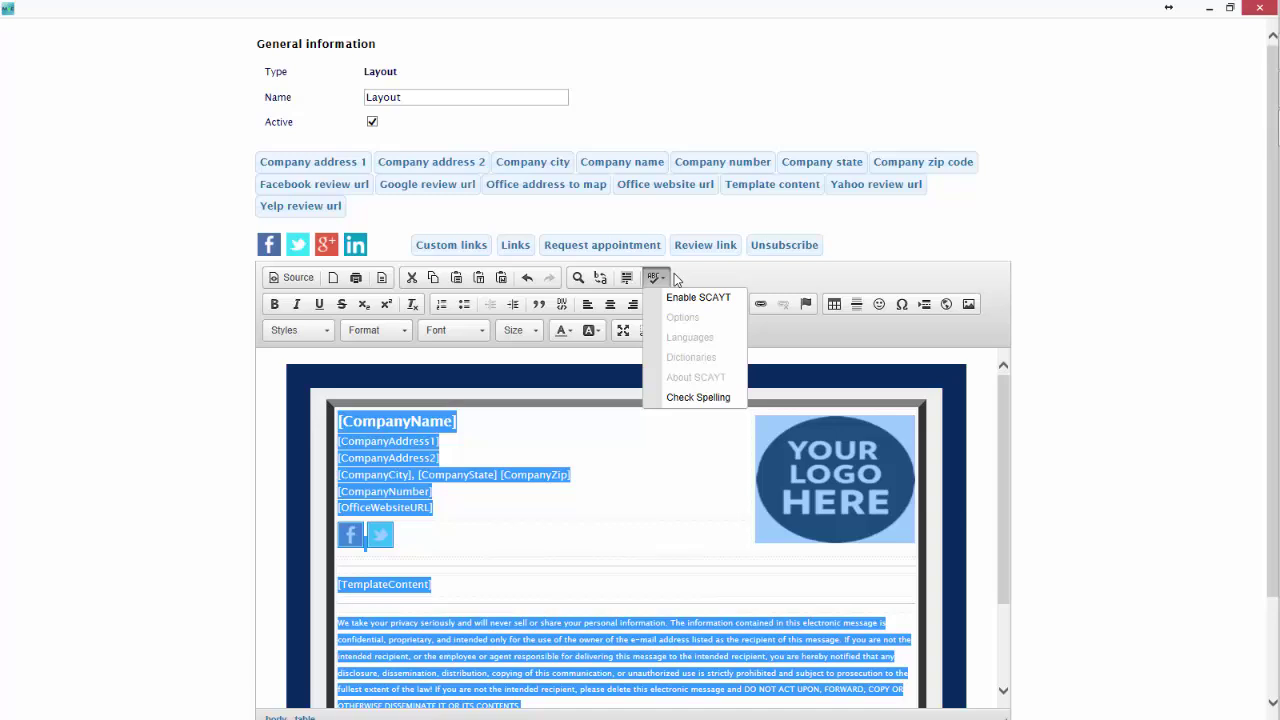
click(670, 299)
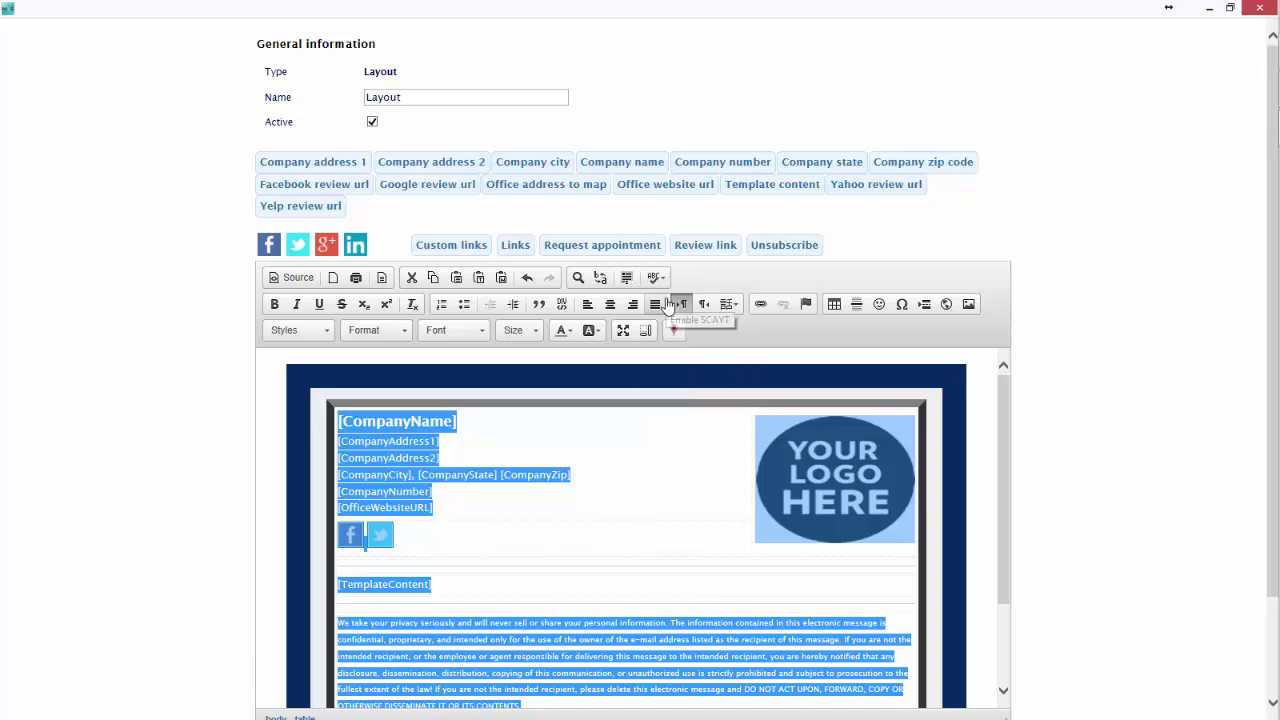
click(569, 516)
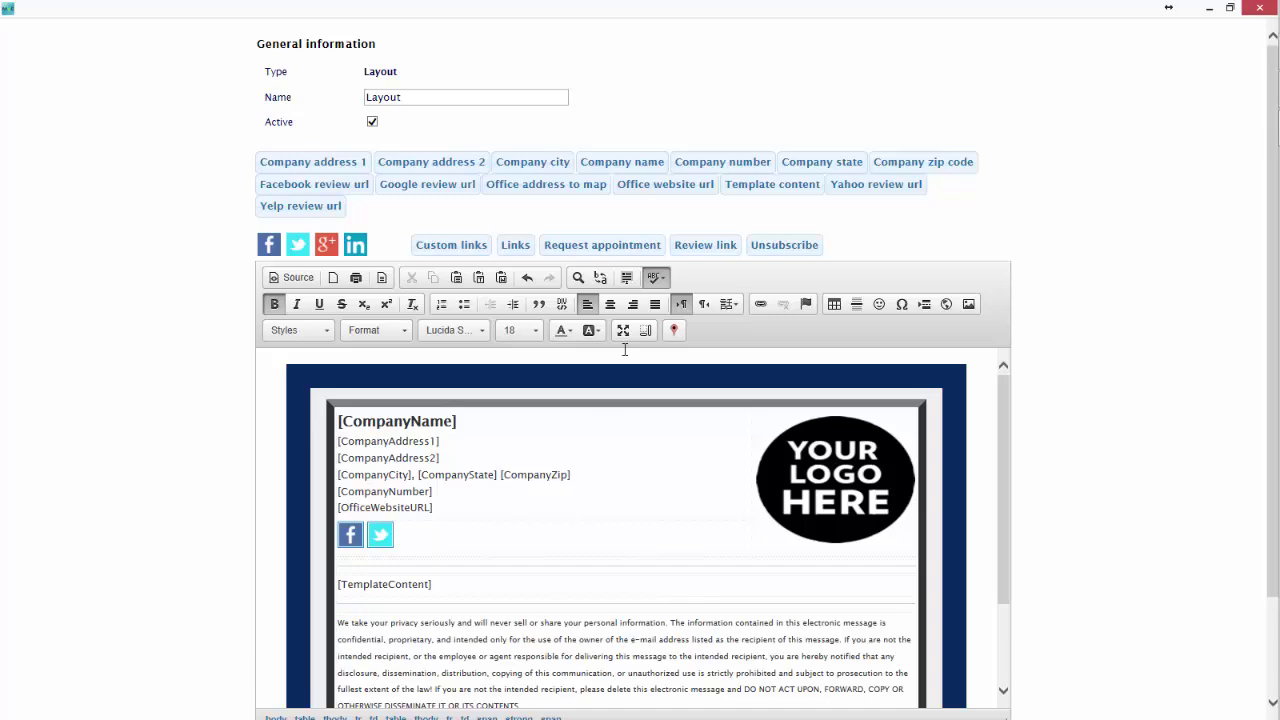
click(658, 280)
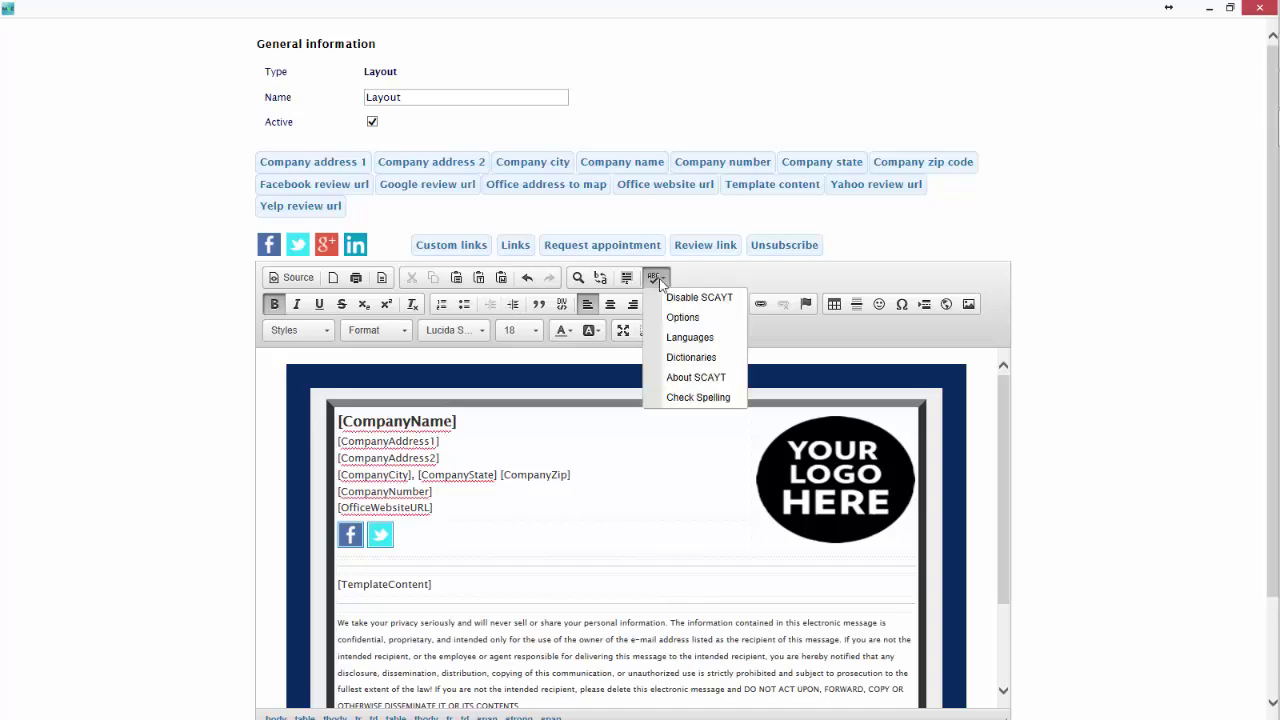
click(690, 297)
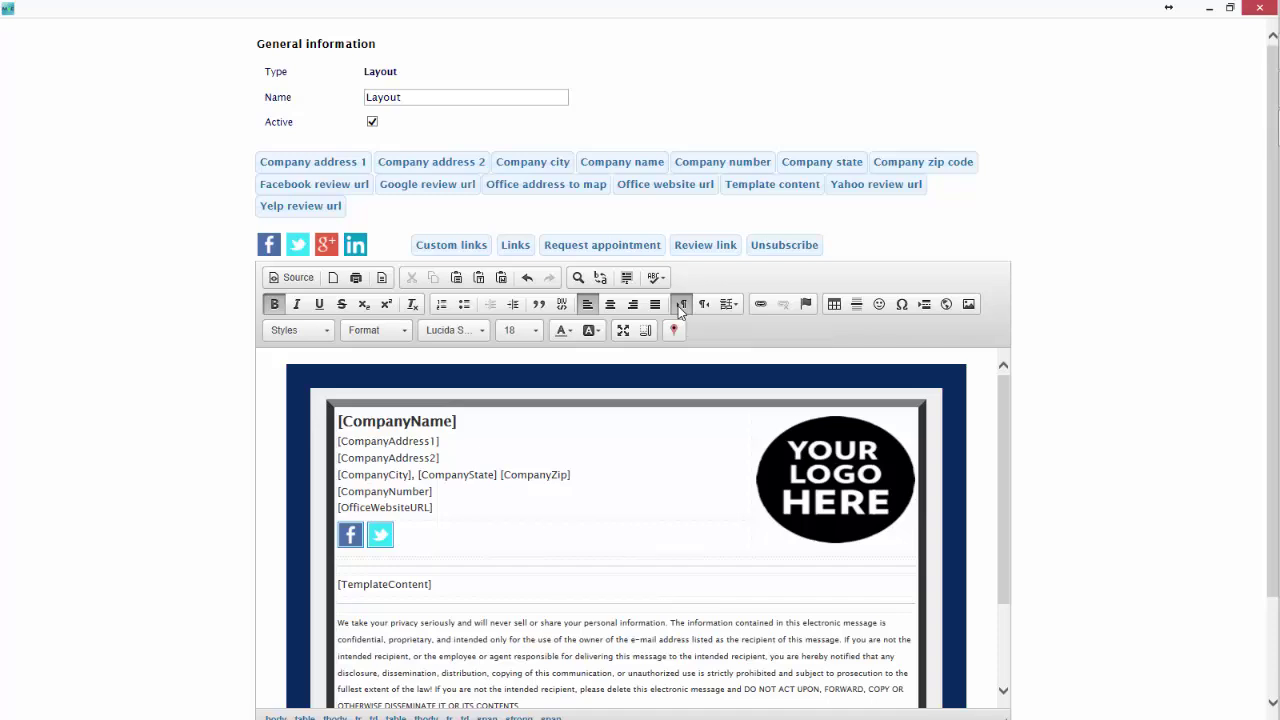
click(730, 313)
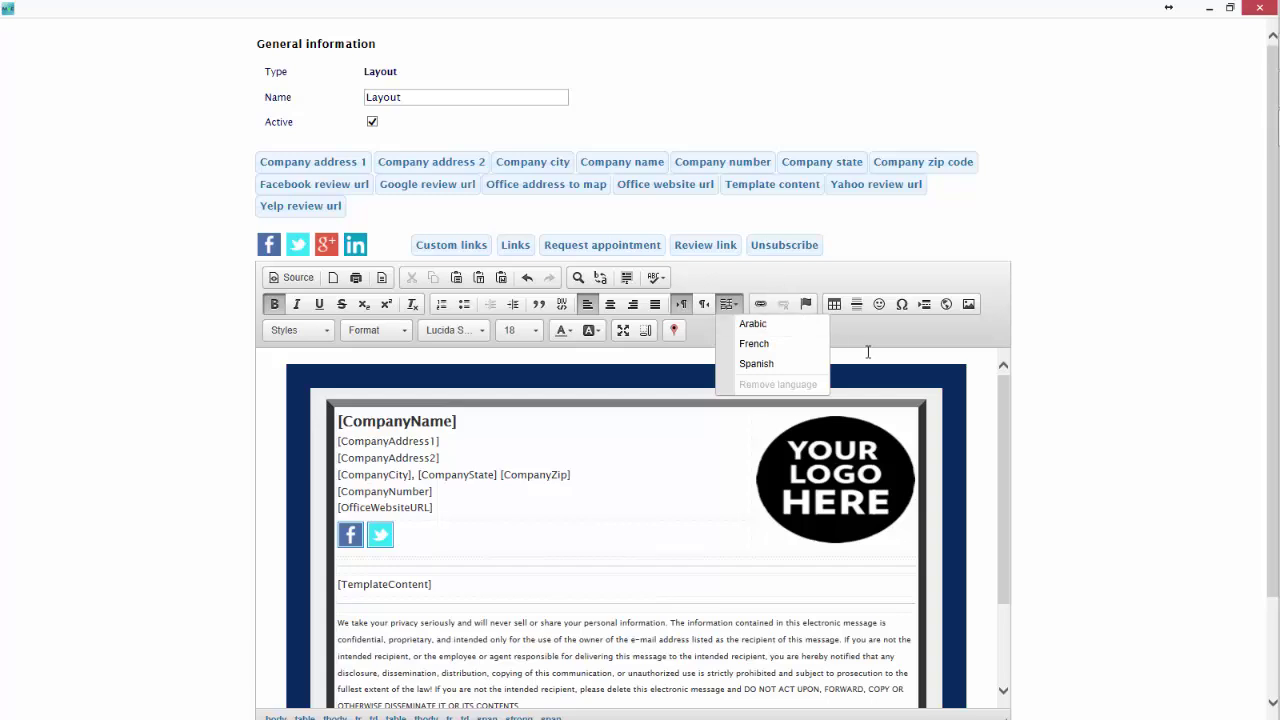
click(740, 308)
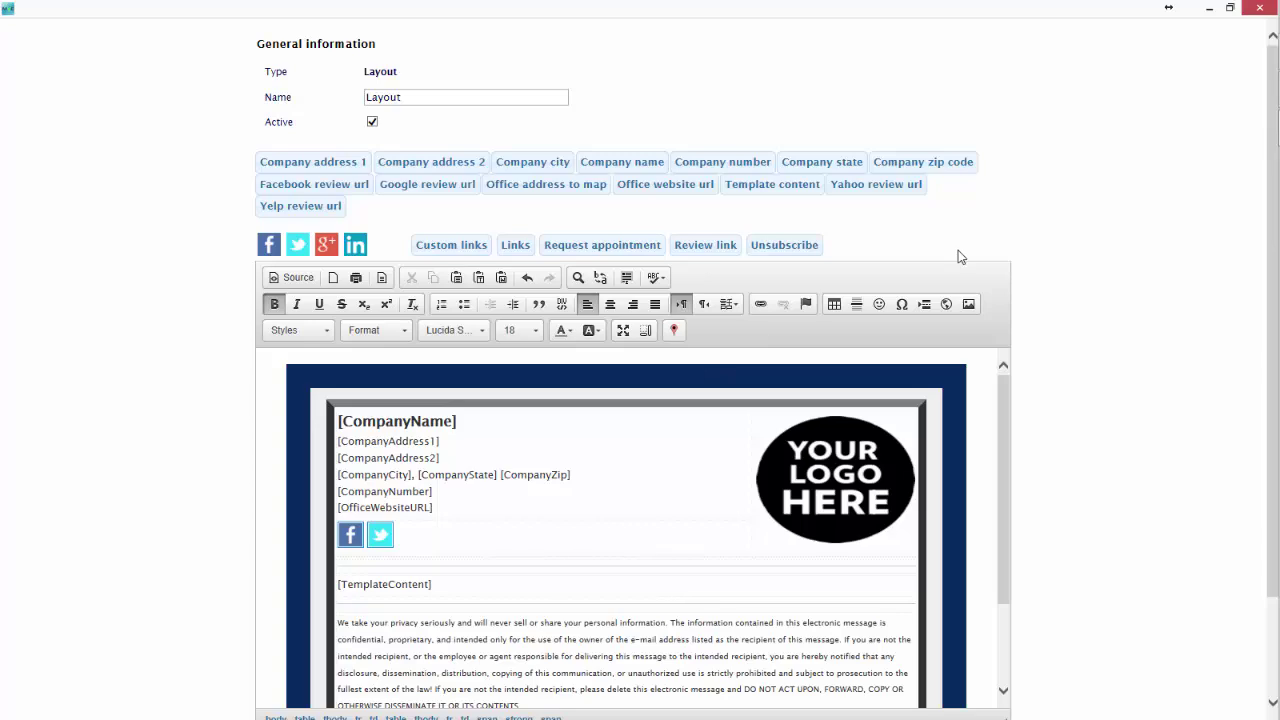
scroll(957, 252, down, 2)
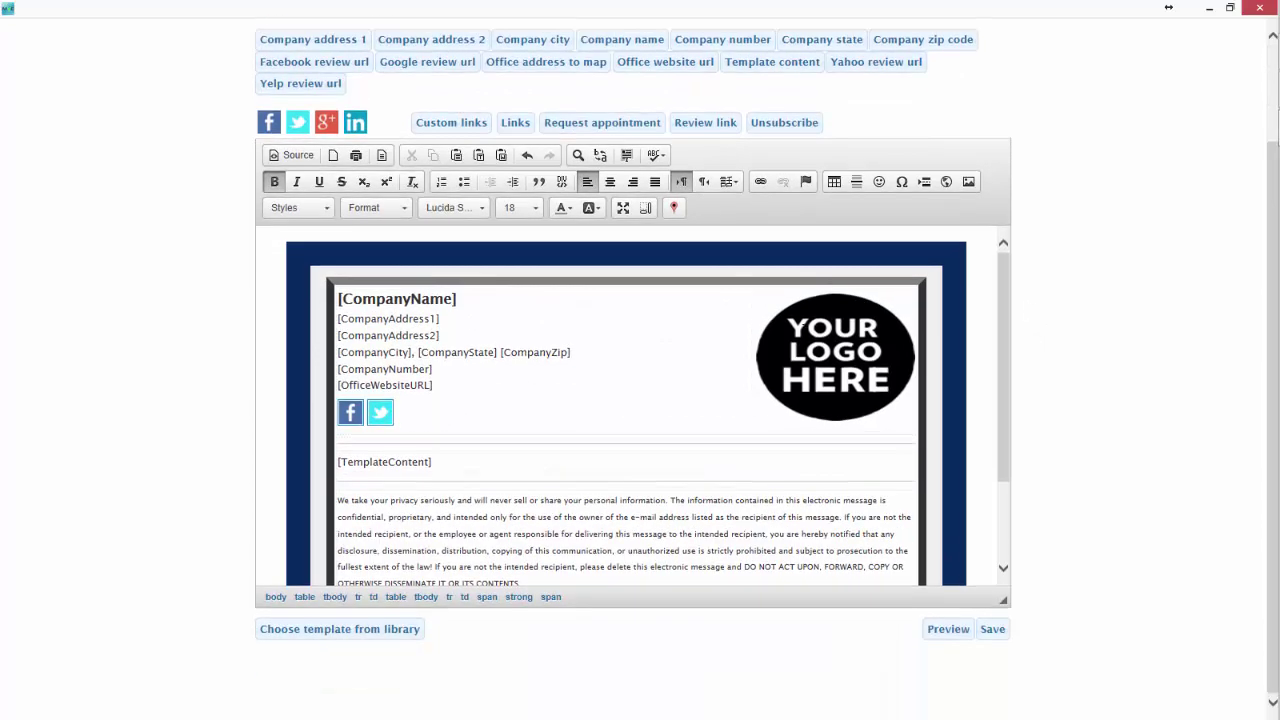
scroll(795, 503, down, 1)
scroll(794, 505, down, 1)
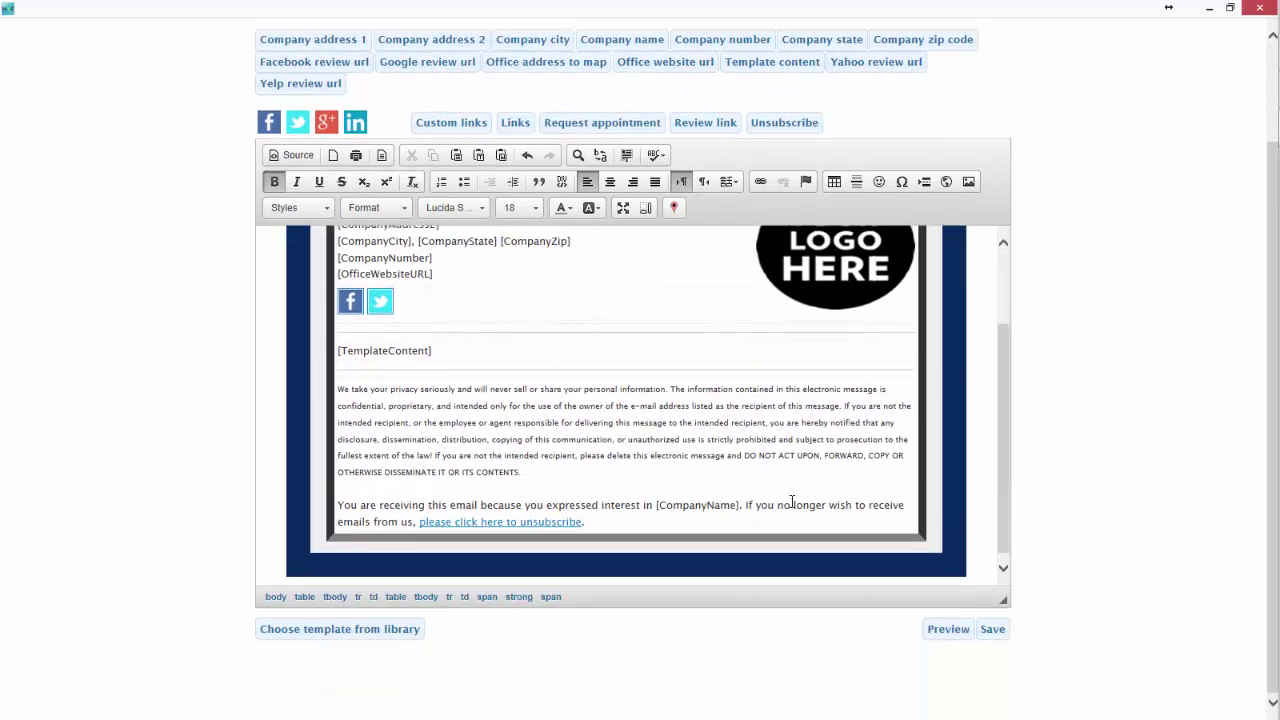
scroll(806, 493, up, 5)
scroll(1070, 468, down, 2)
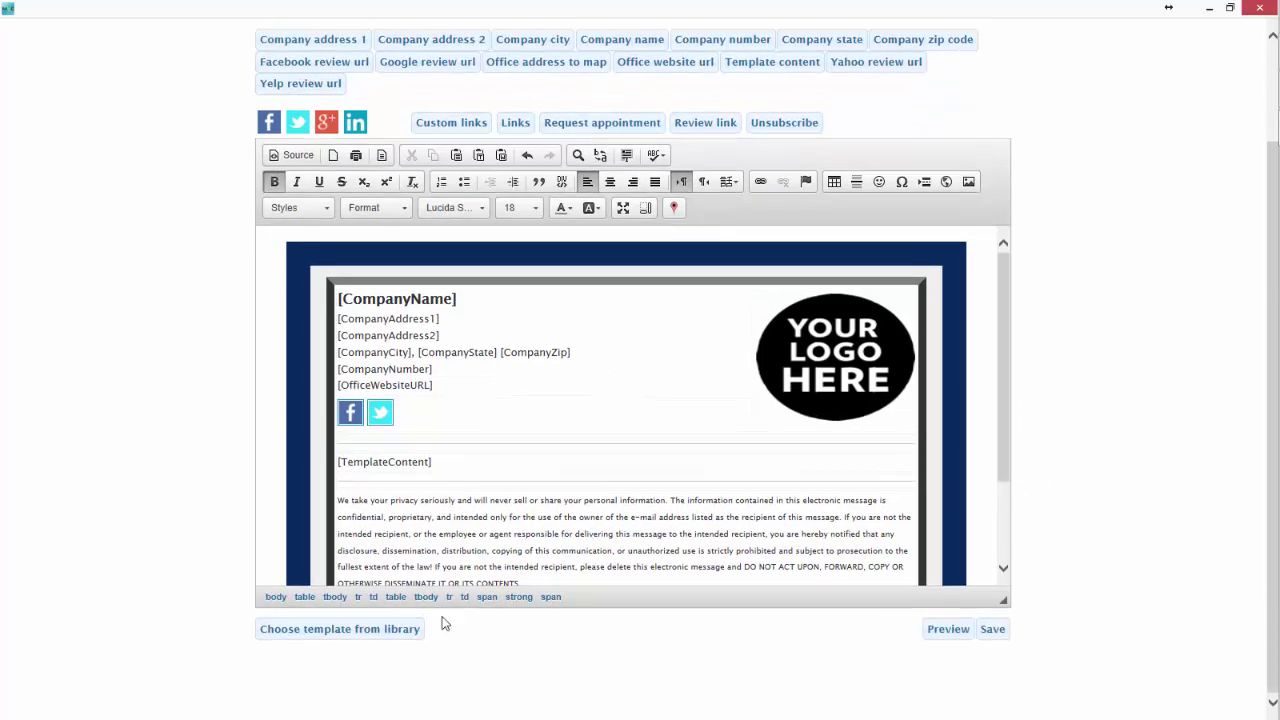
click(357, 636)
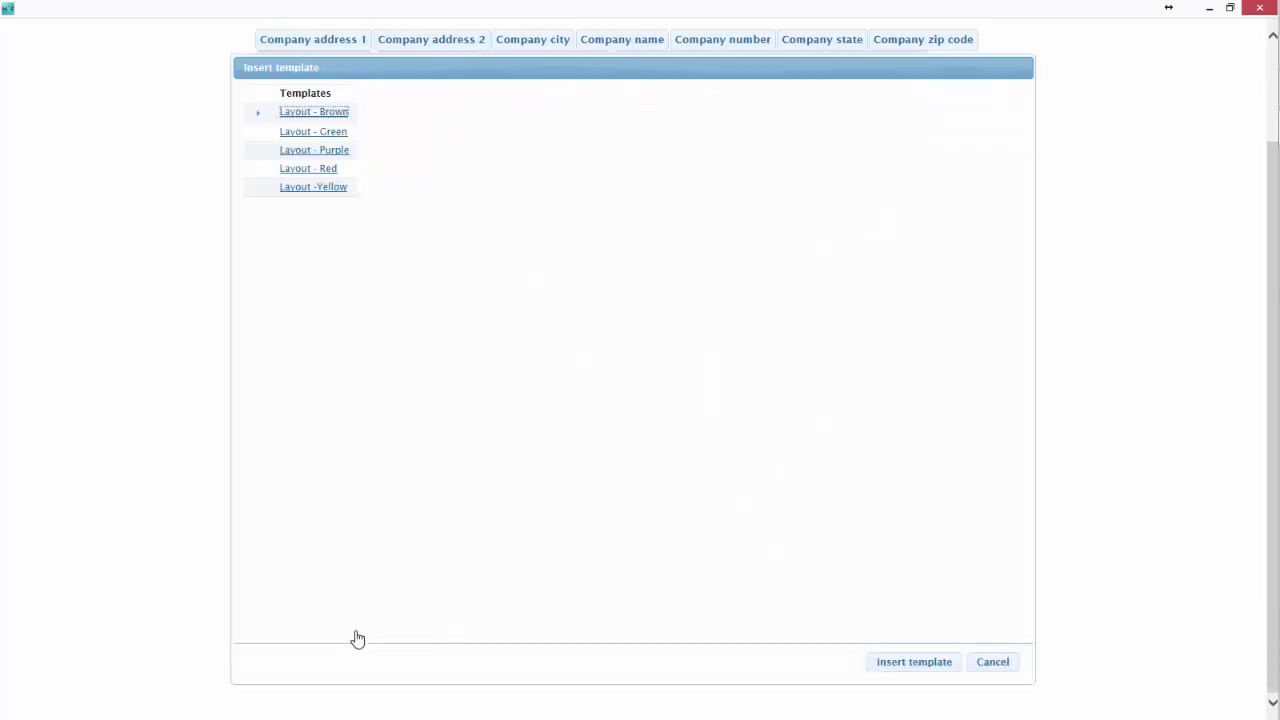
click(312, 131)
click(309, 149)
click(307, 170)
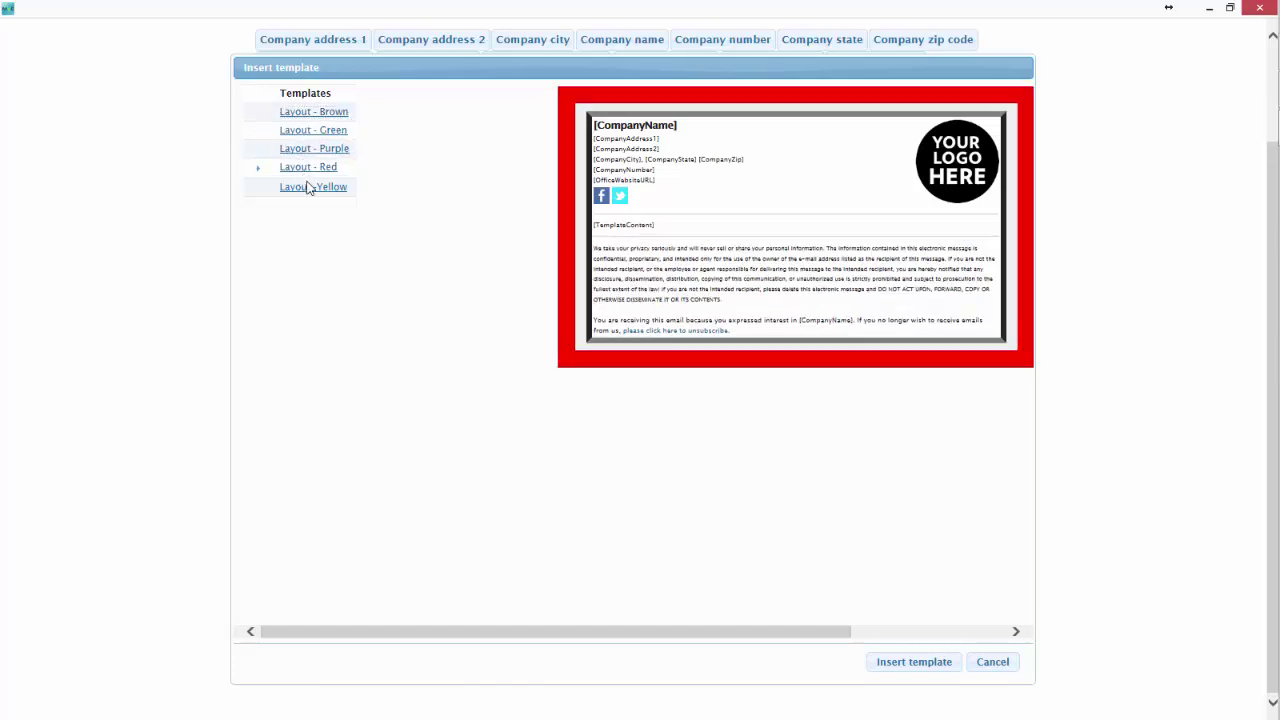
click(309, 188)
click(306, 150)
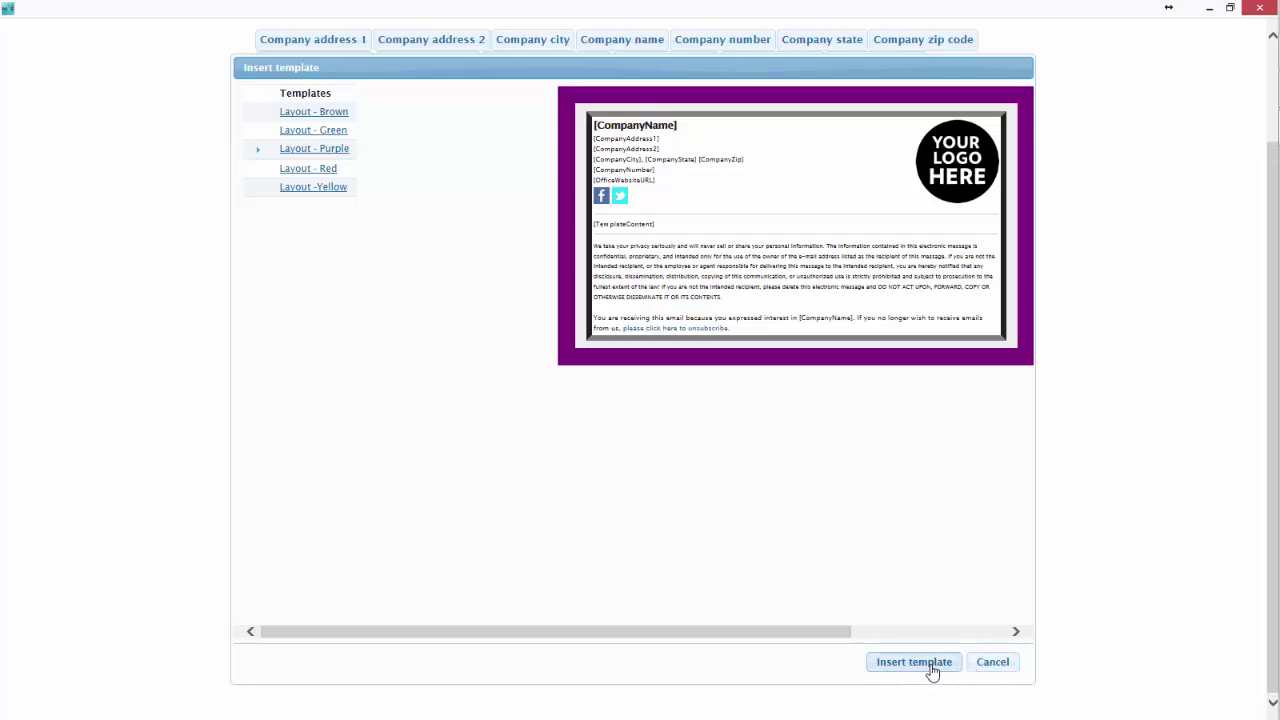
click(993, 663)
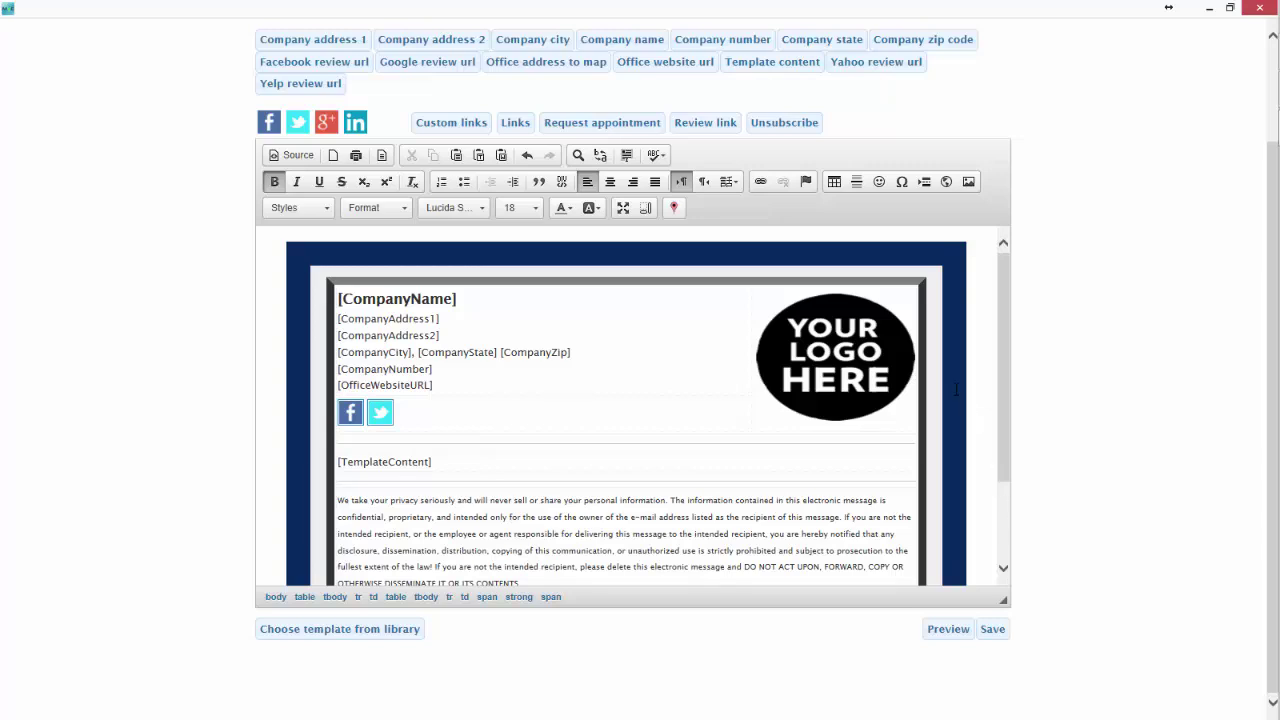
Replace the Your Logo Here placeholder with the uploaded cloudmedium image from Pictures.
click(864, 370)
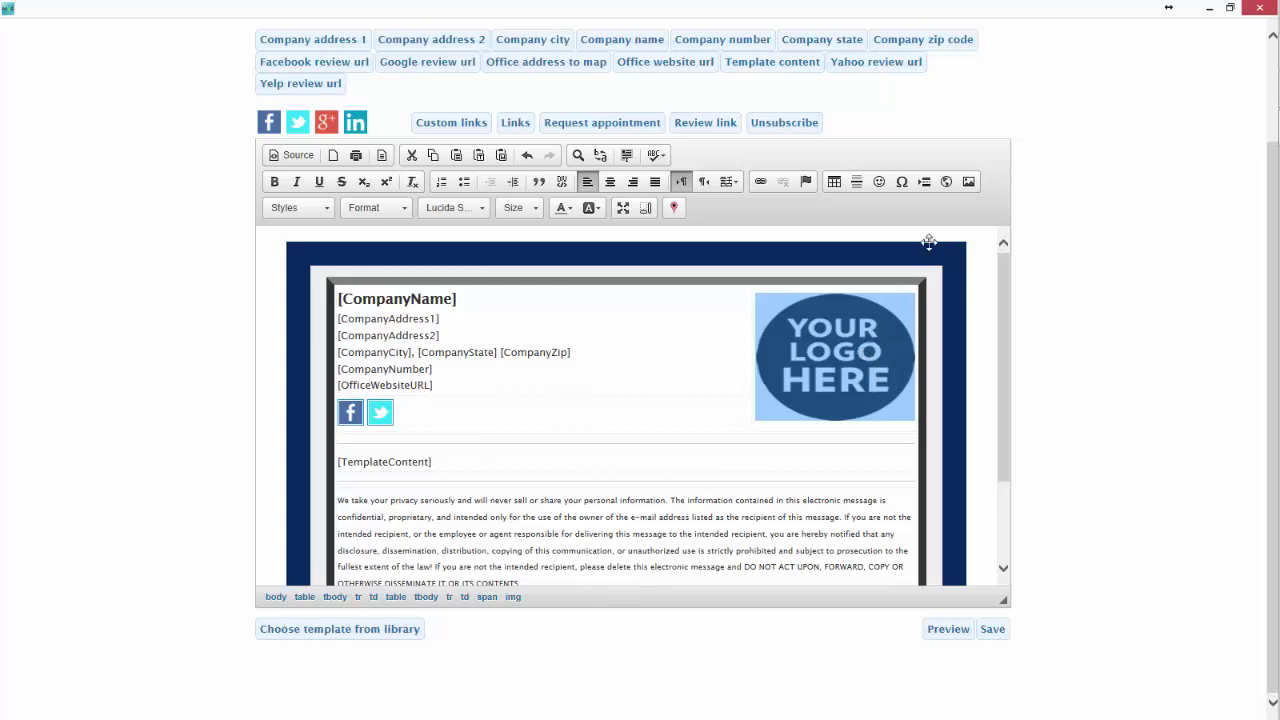
click(968, 184)
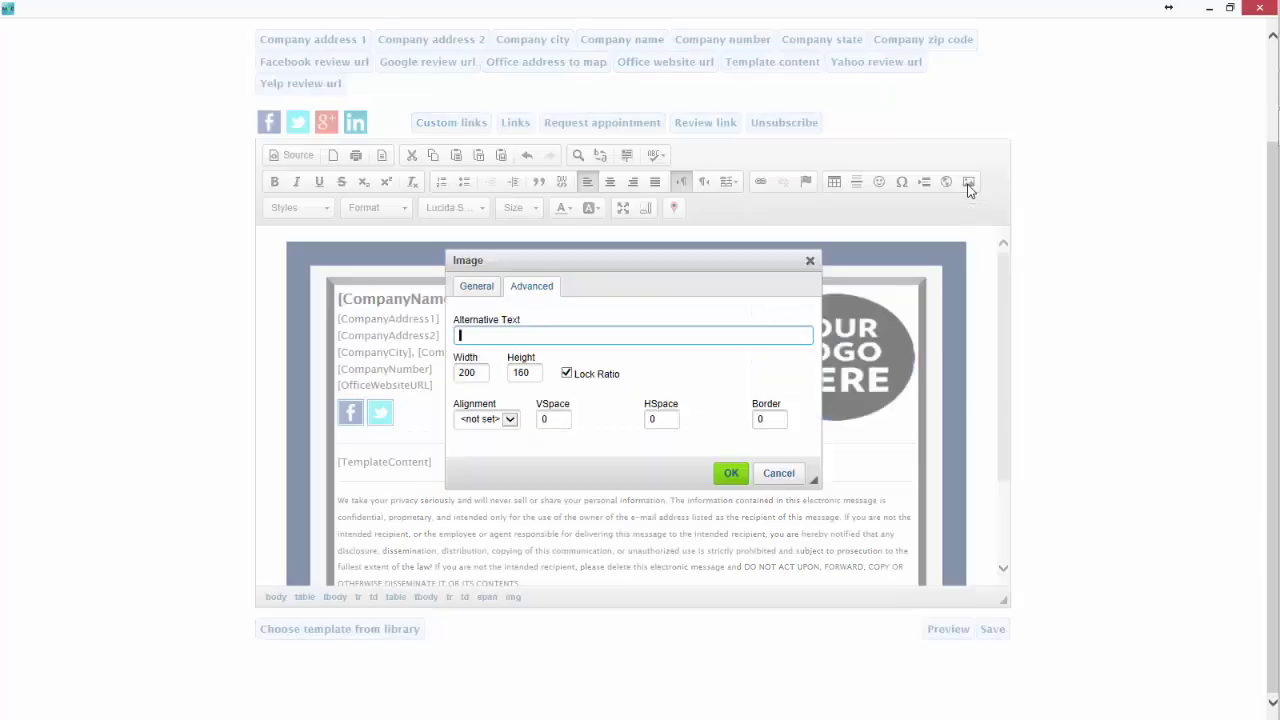
click(477, 287)
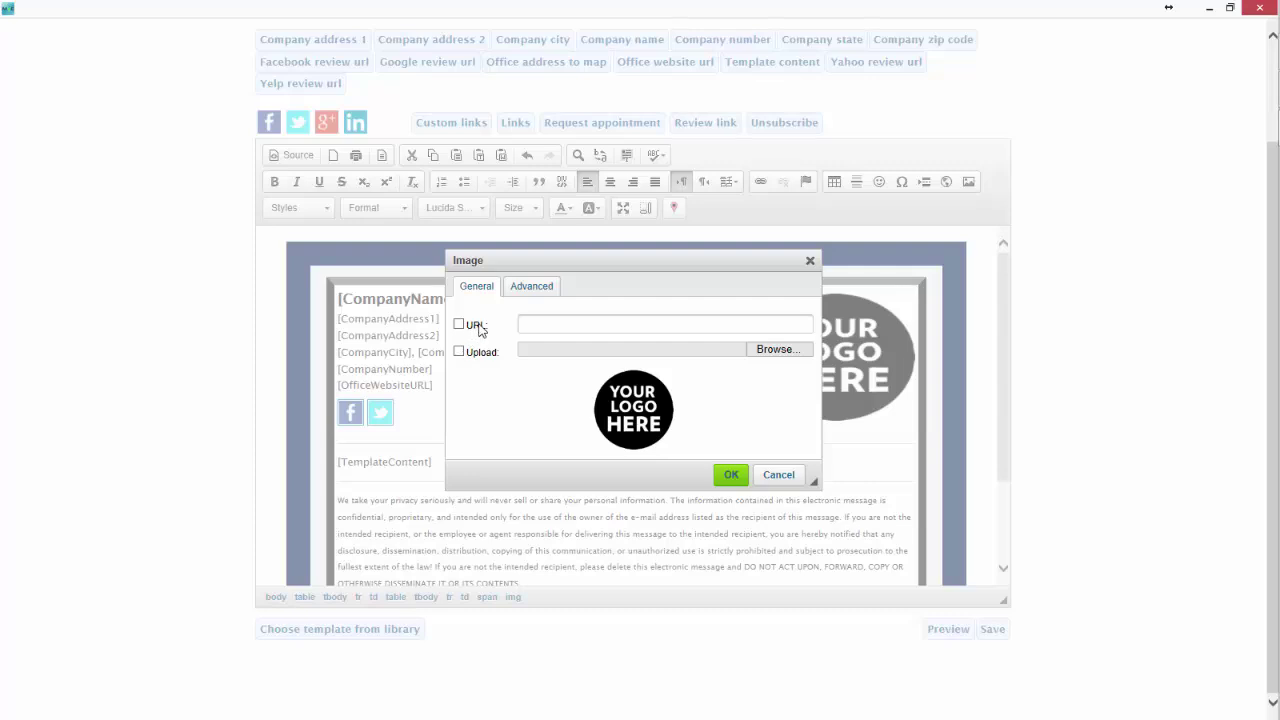
click(459, 352)
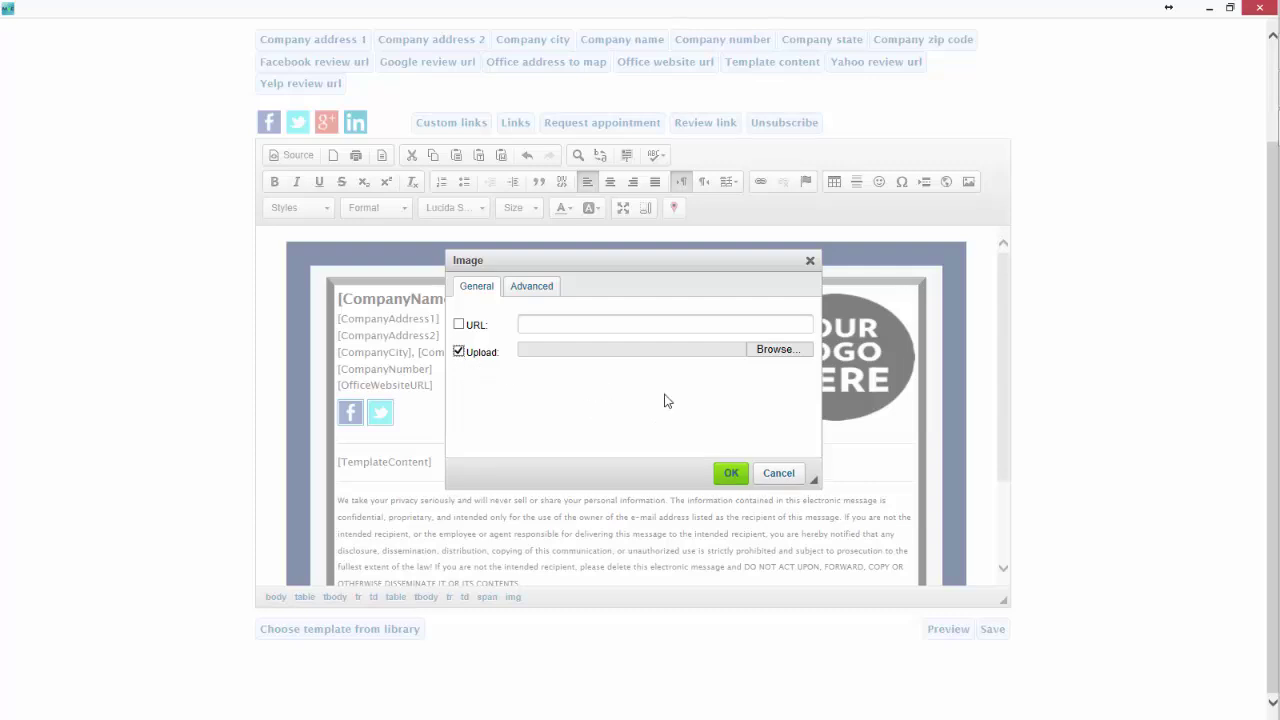
click(787, 352)
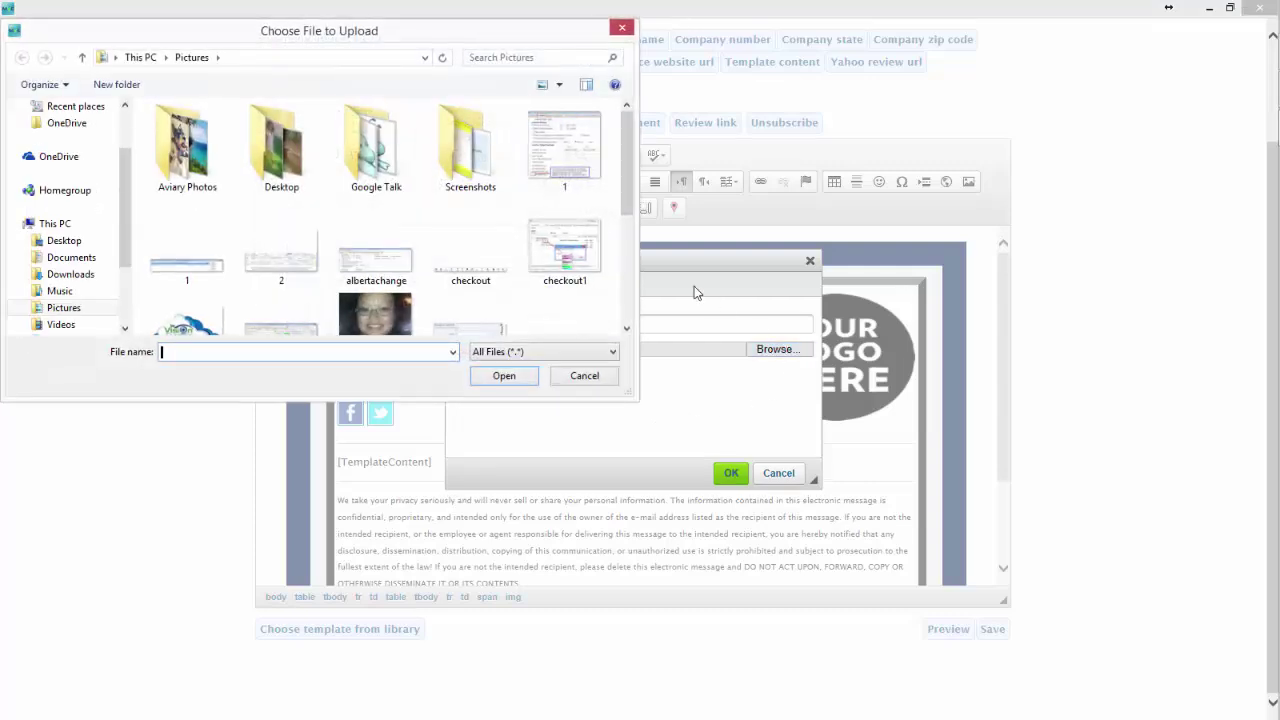
scroll(633, 168, down, 2)
double_click(189, 250)
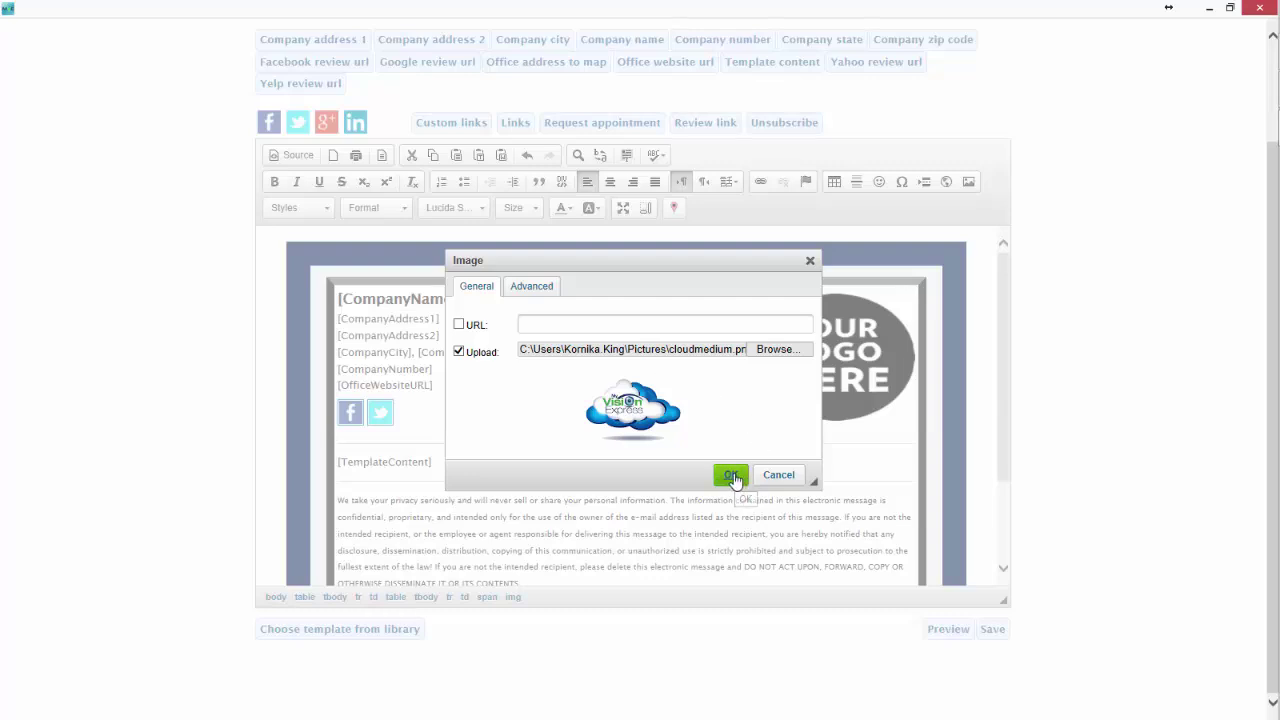
click(734, 476)
click(760, 433)
scroll(760, 440, down, 2)
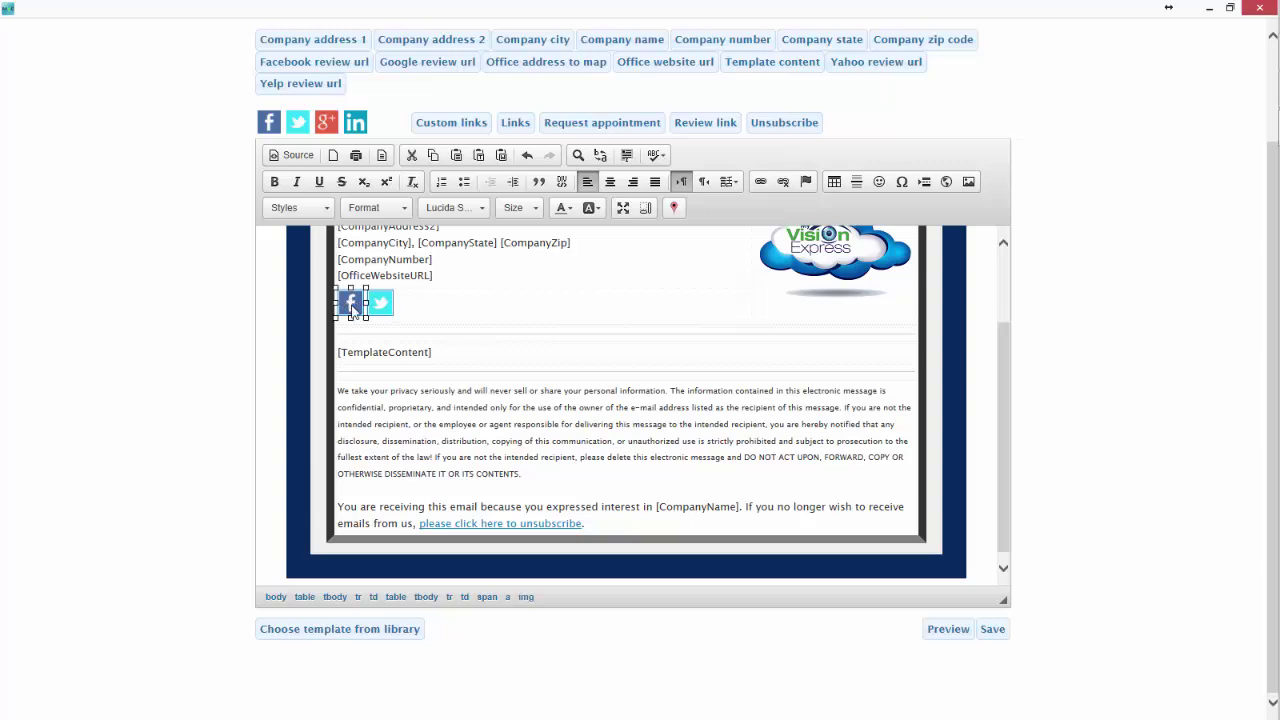
Confirm the Facebook (facebook.com/MVESoftware) and Twitter (twitter.com/myvisionexpress) icon links, then save.
double_click(351, 304)
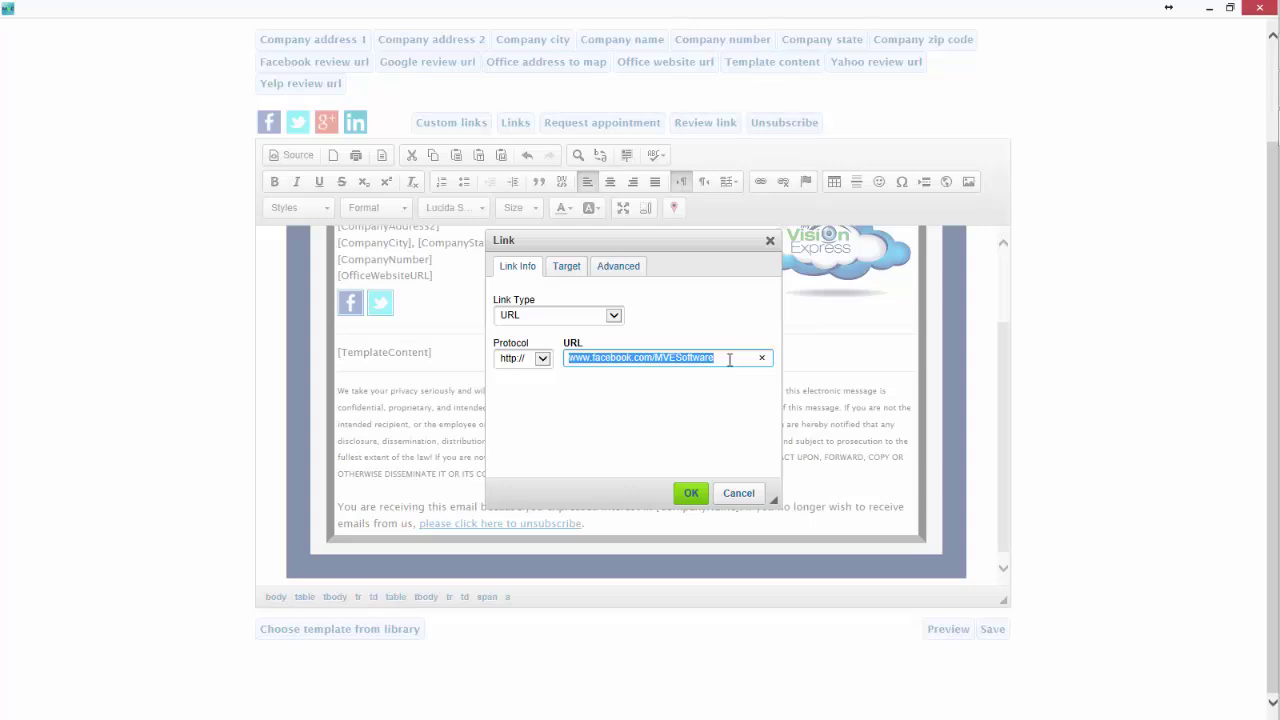
click(730, 360)
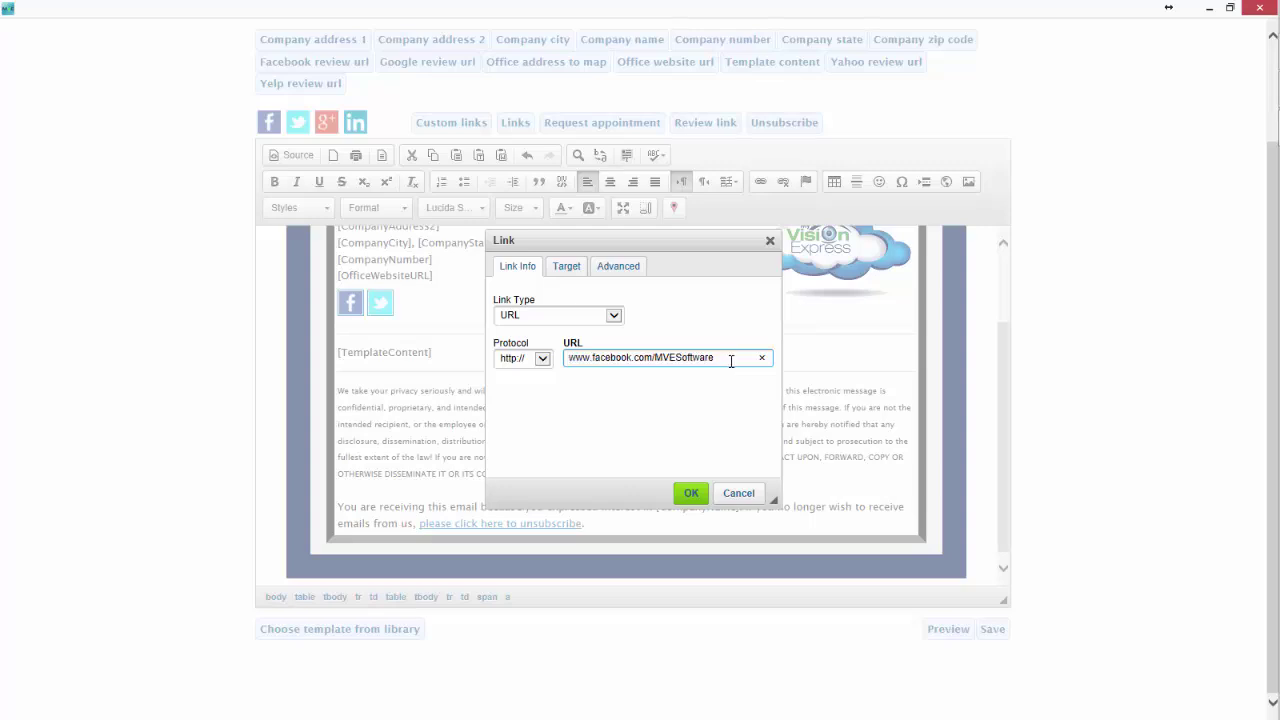
click(691, 493)
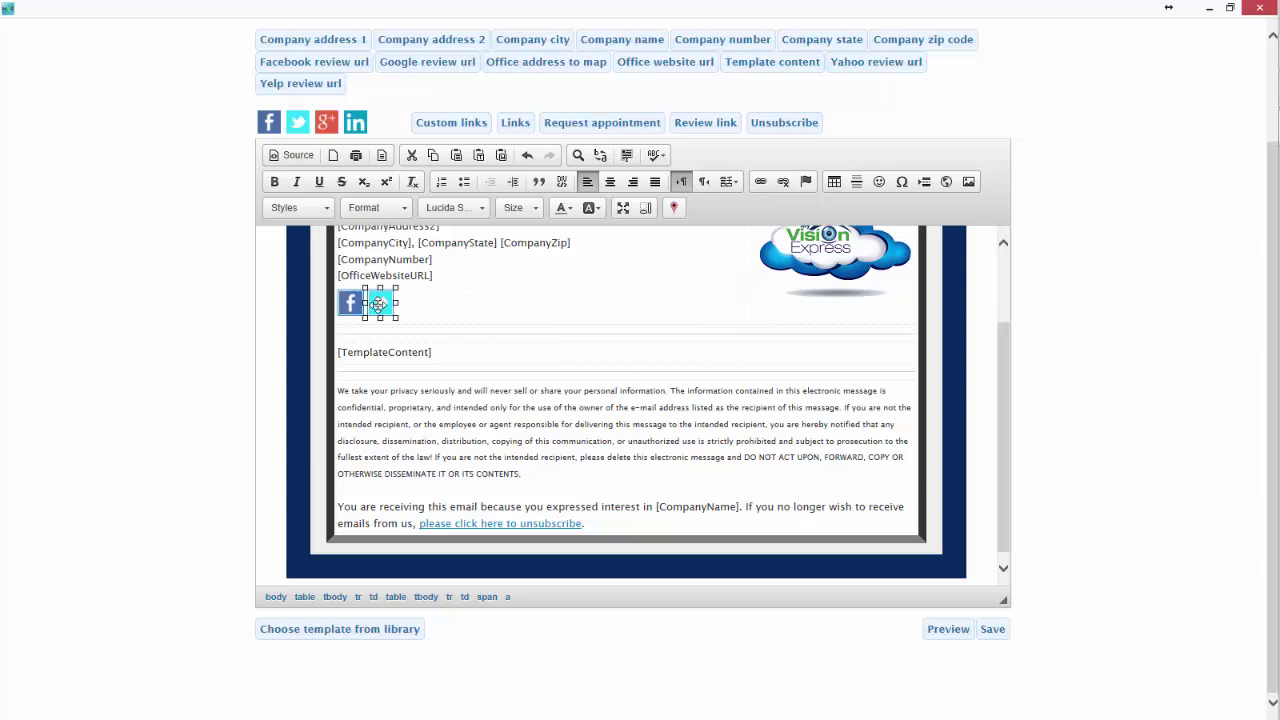
double_click(381, 306)
click(685, 360)
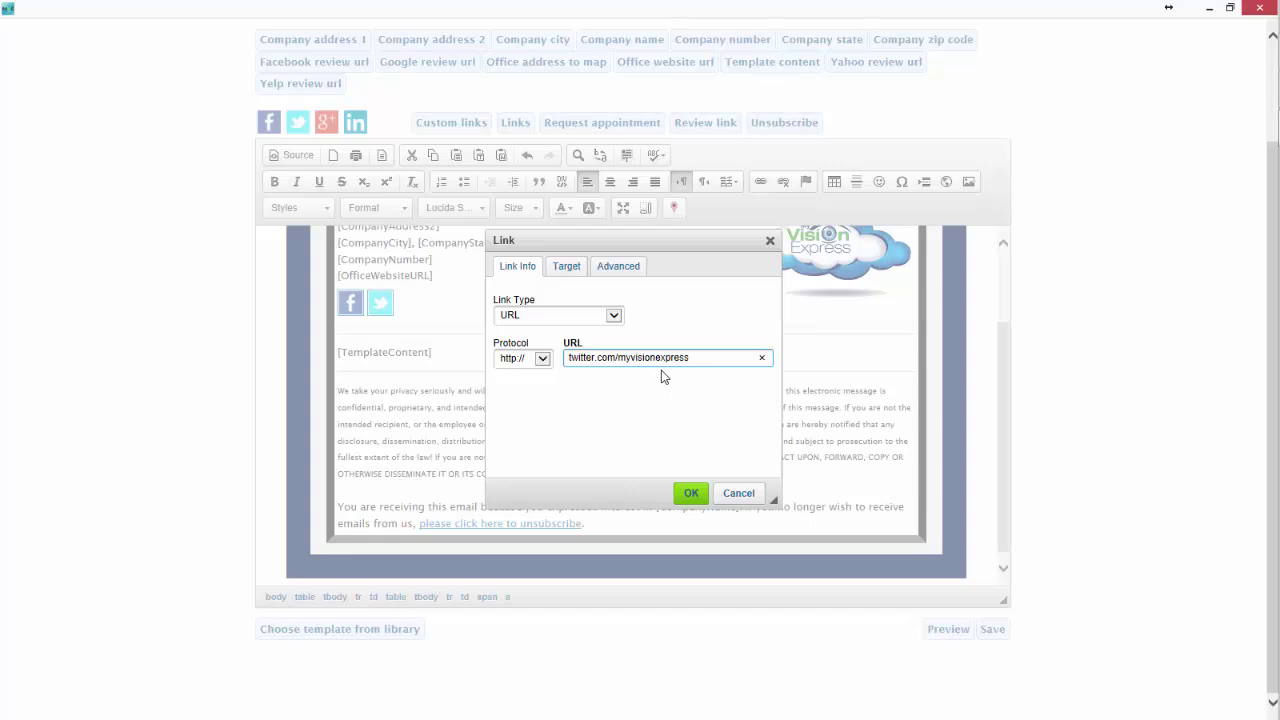
click(688, 492)
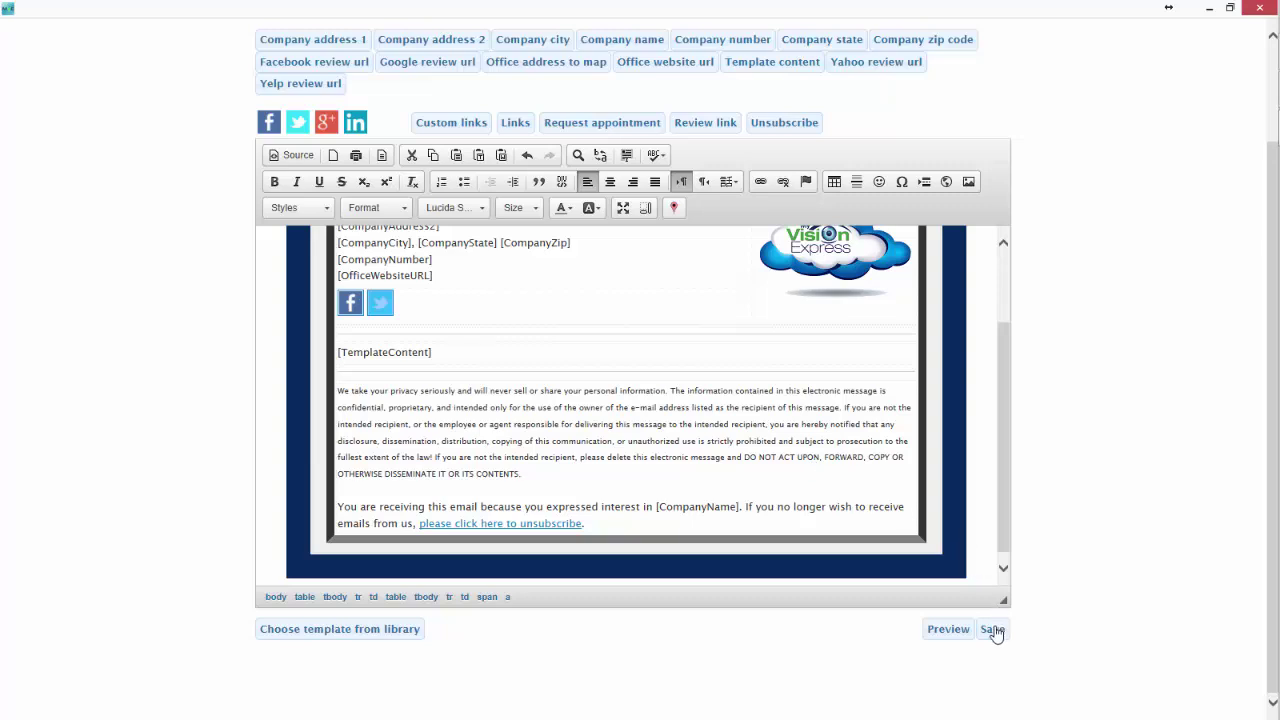
click(990, 629)
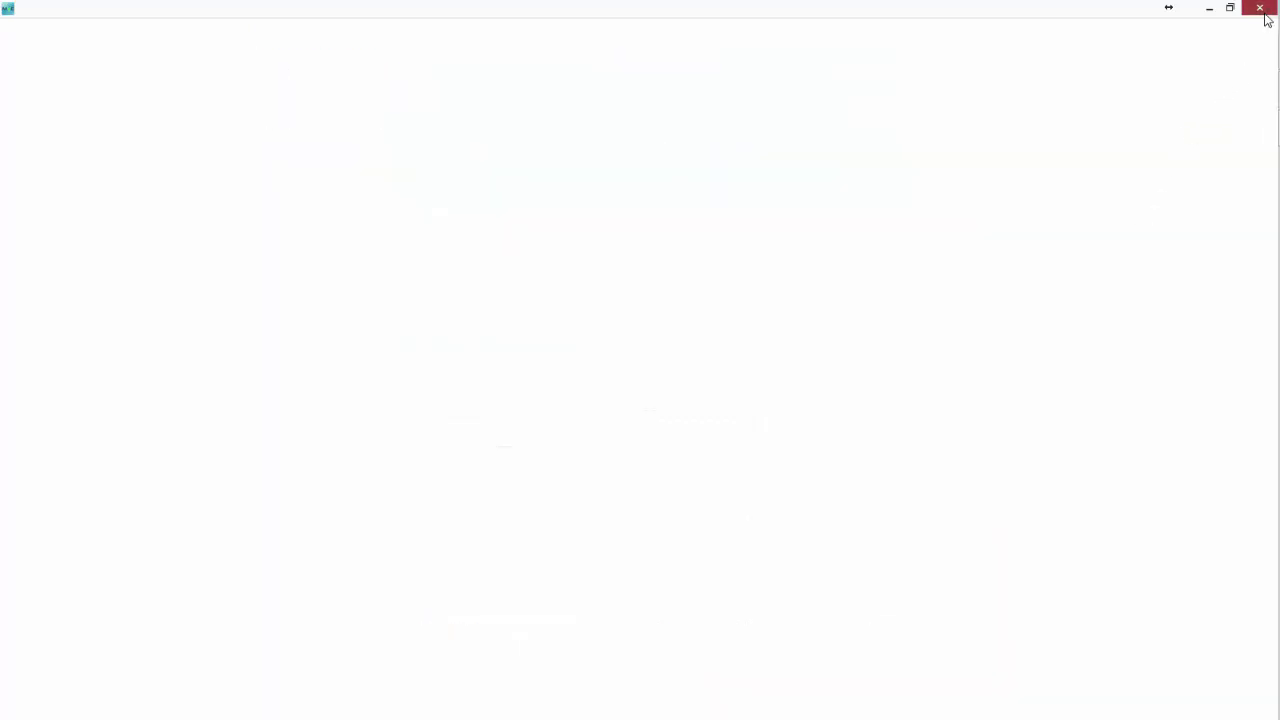
Close the template editor and select the active Birthday email with Immediate timing.
click(1262, 12)
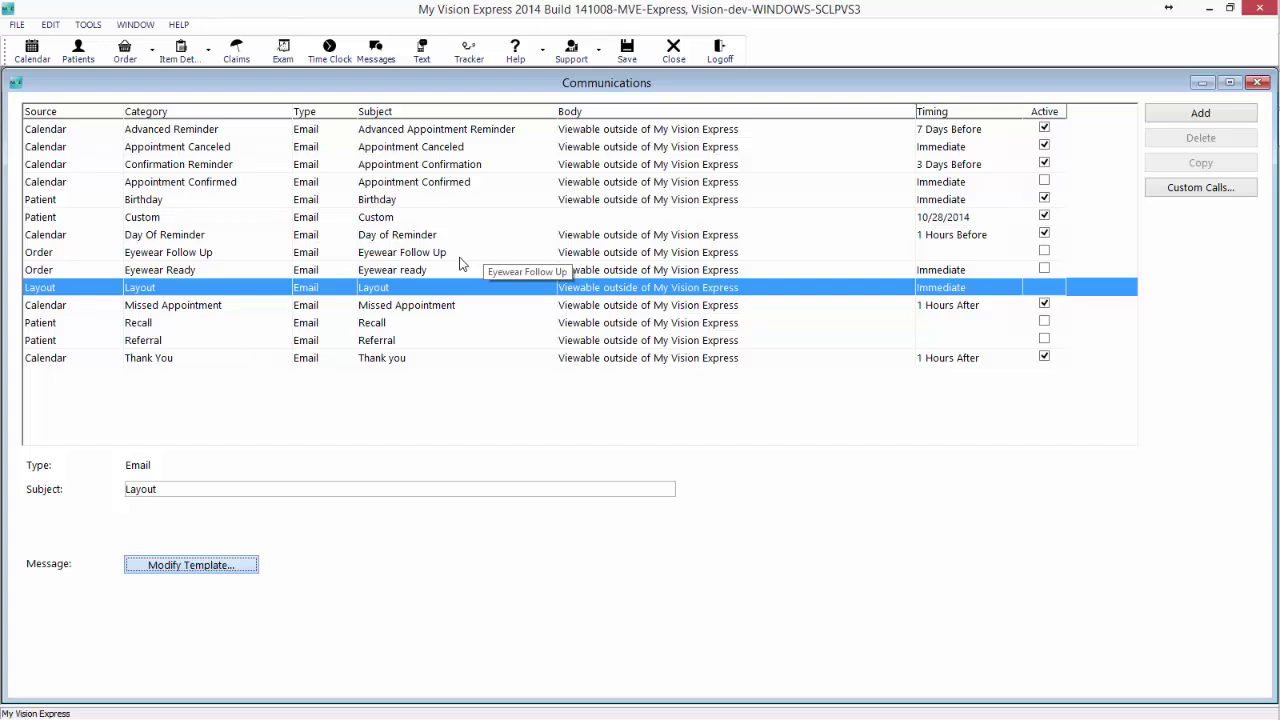
click(400, 201)
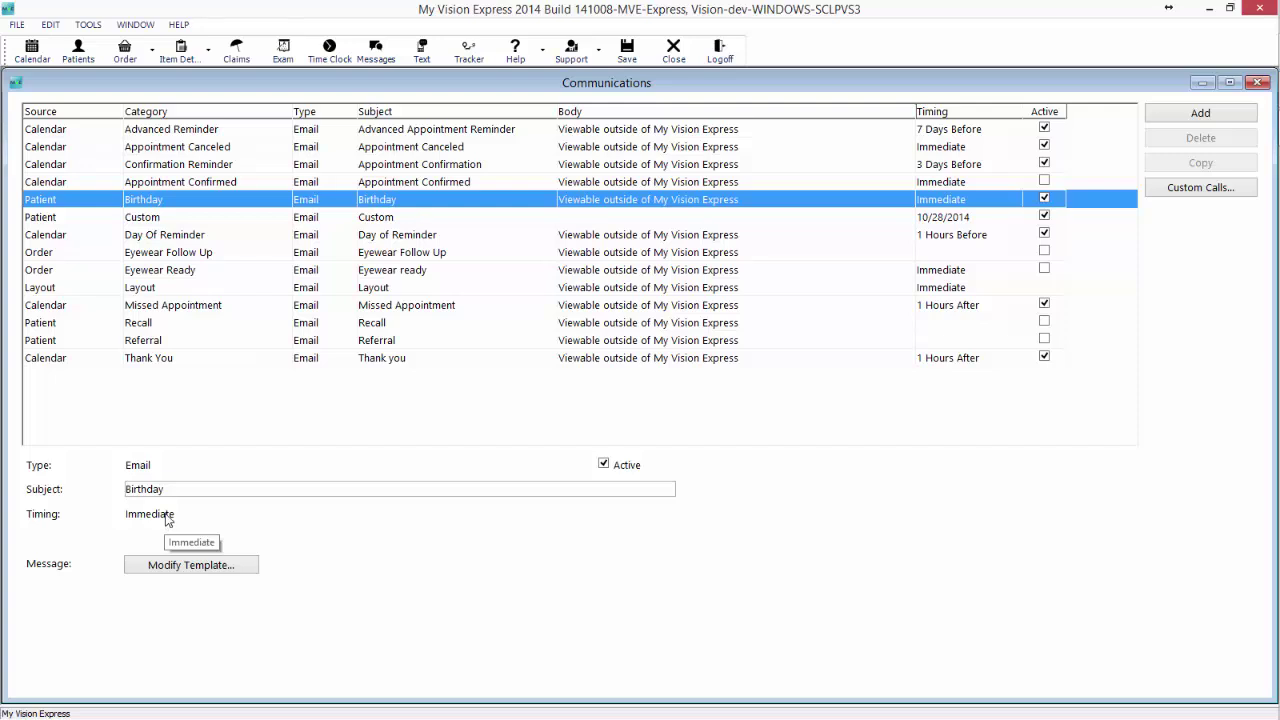
Open the Birthday email template, preview the cake coupon email, then return to editing.
click(172, 566)
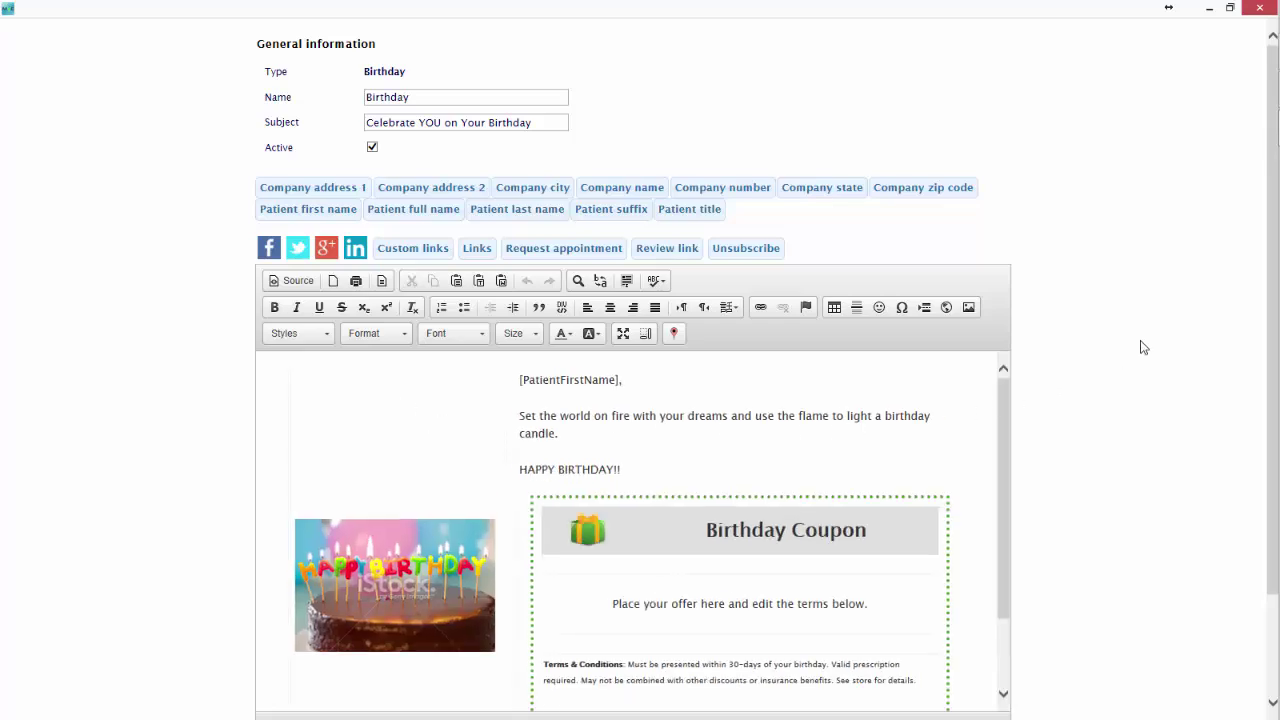
scroll(1140, 350, down, 3)
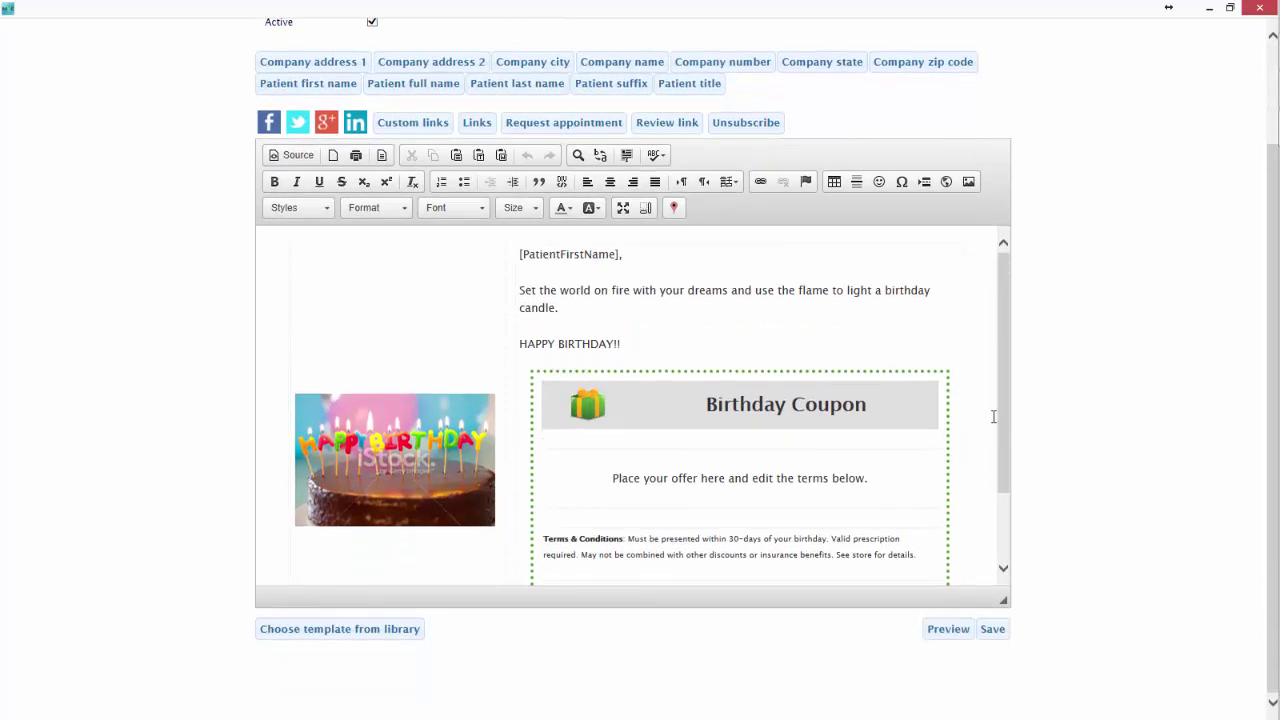
drag(997, 443, 997, 474)
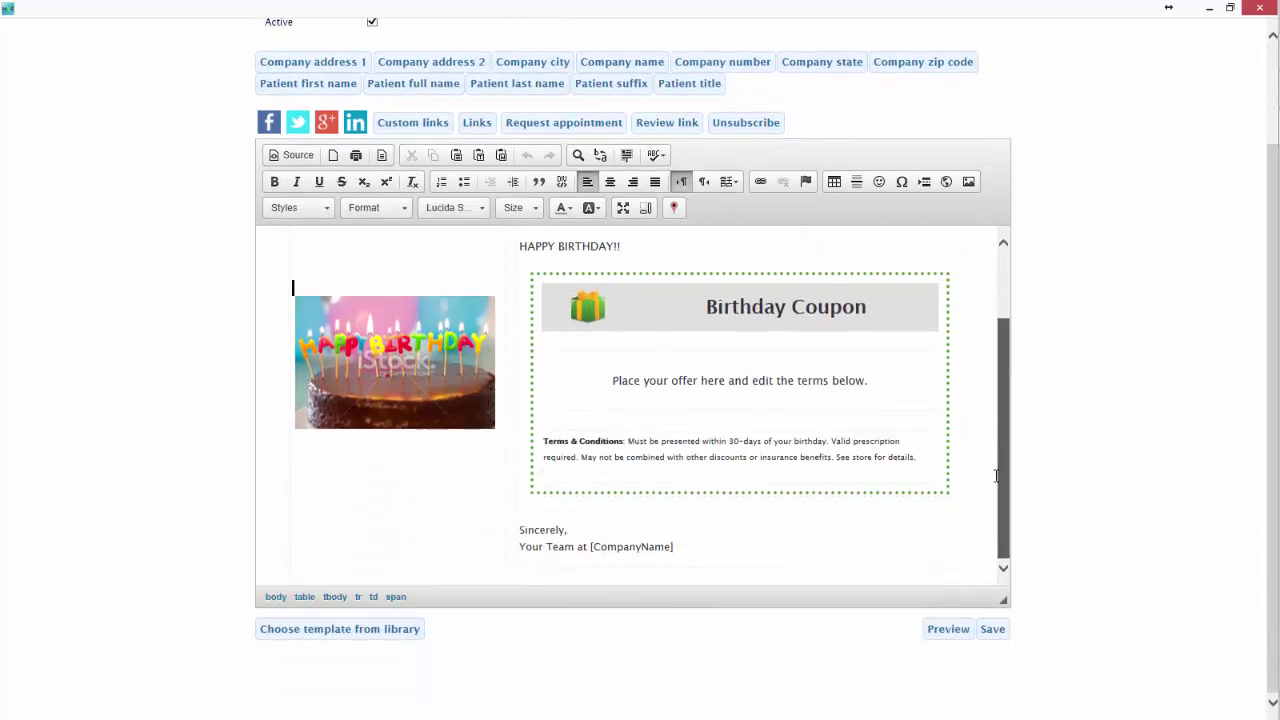
click(946, 629)
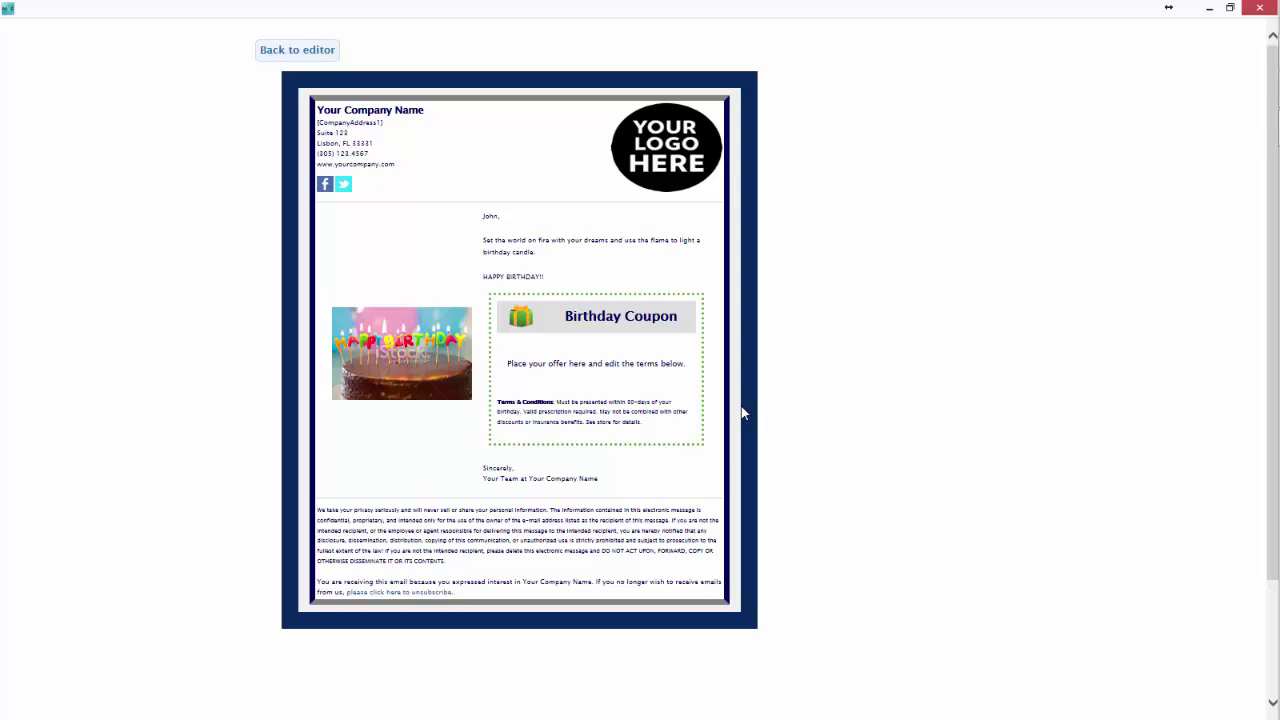
click(282, 54)
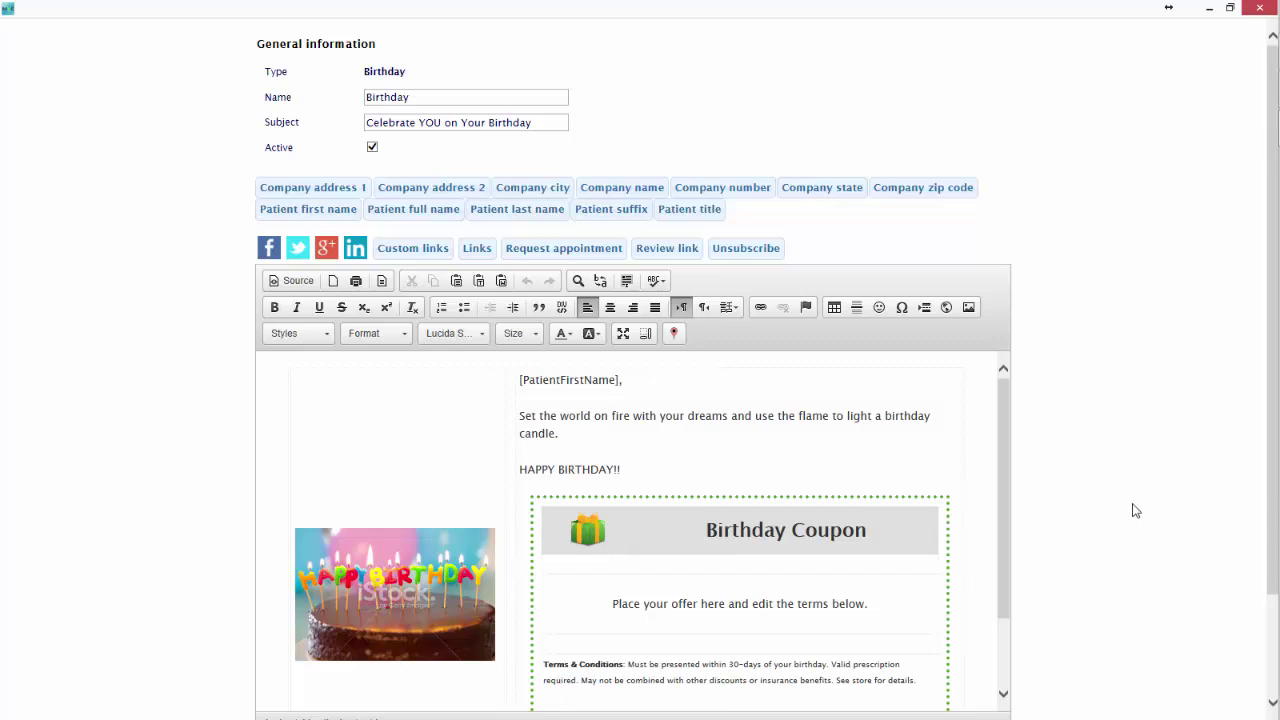
scroll(1135, 532, down, 2)
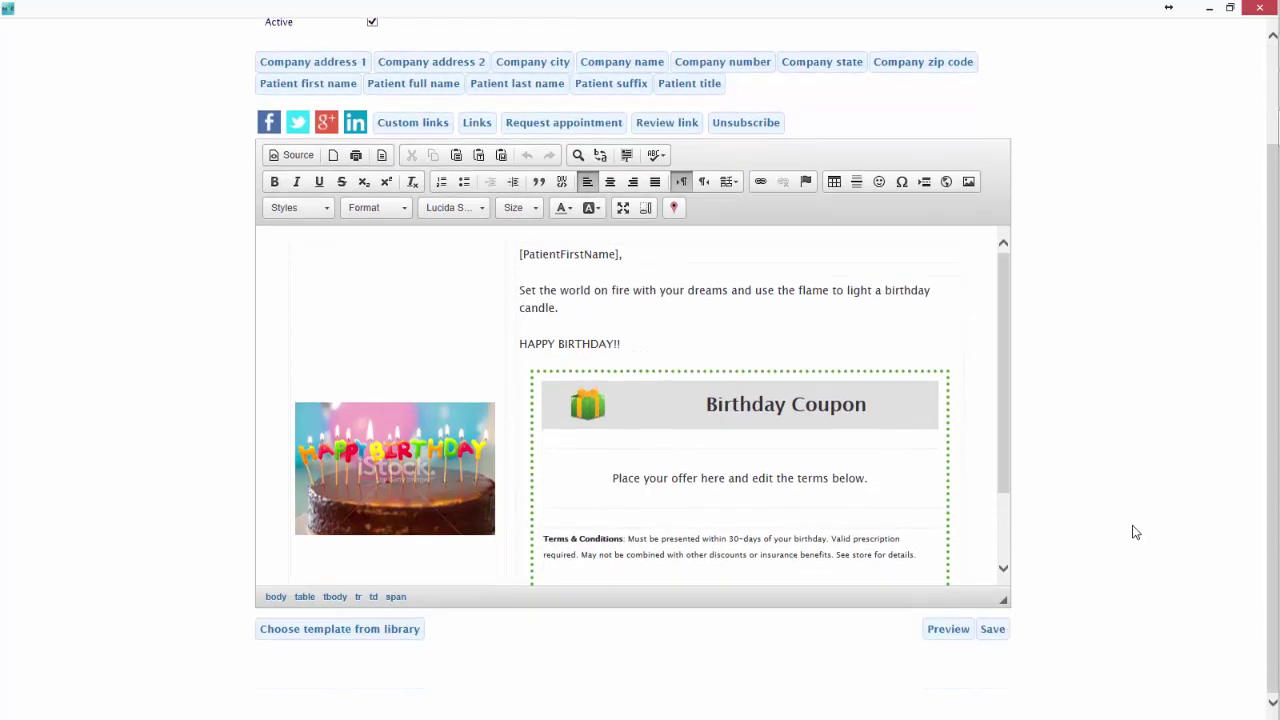
Insert the Birthday 1 cupcake template into the Birthday email, then save and close the editor.
click(306, 629)
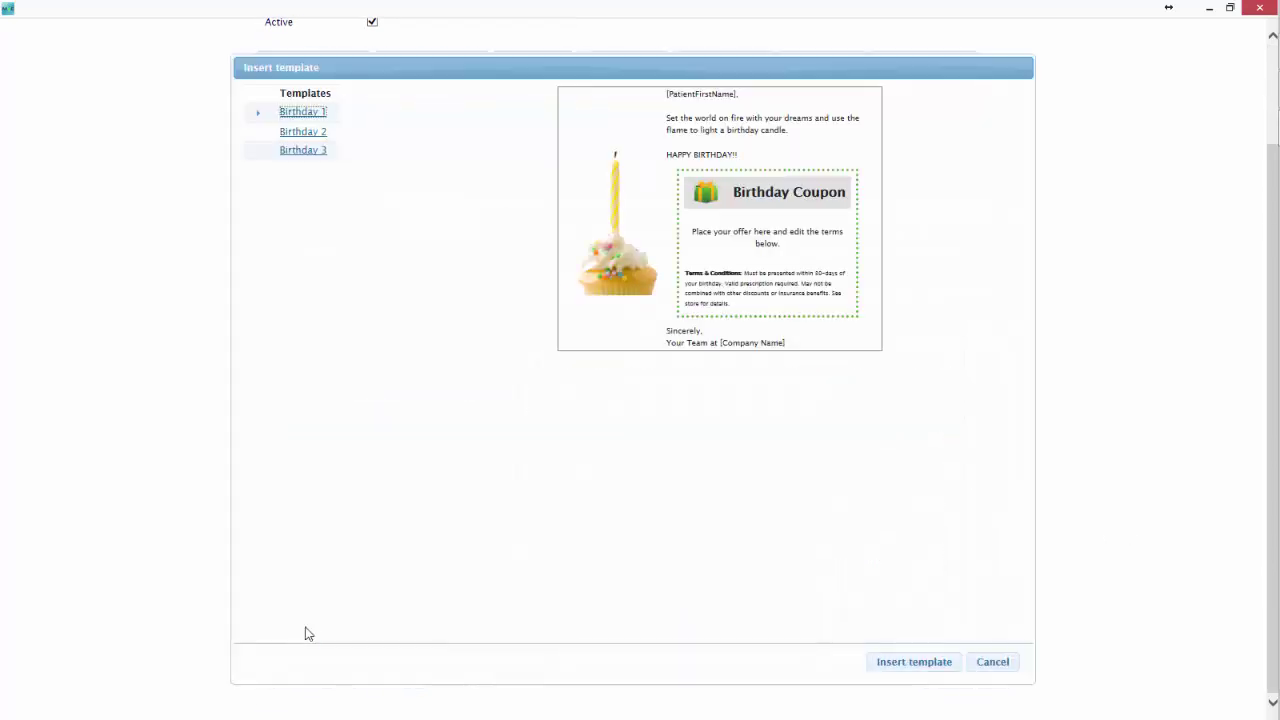
click(308, 135)
click(309, 153)
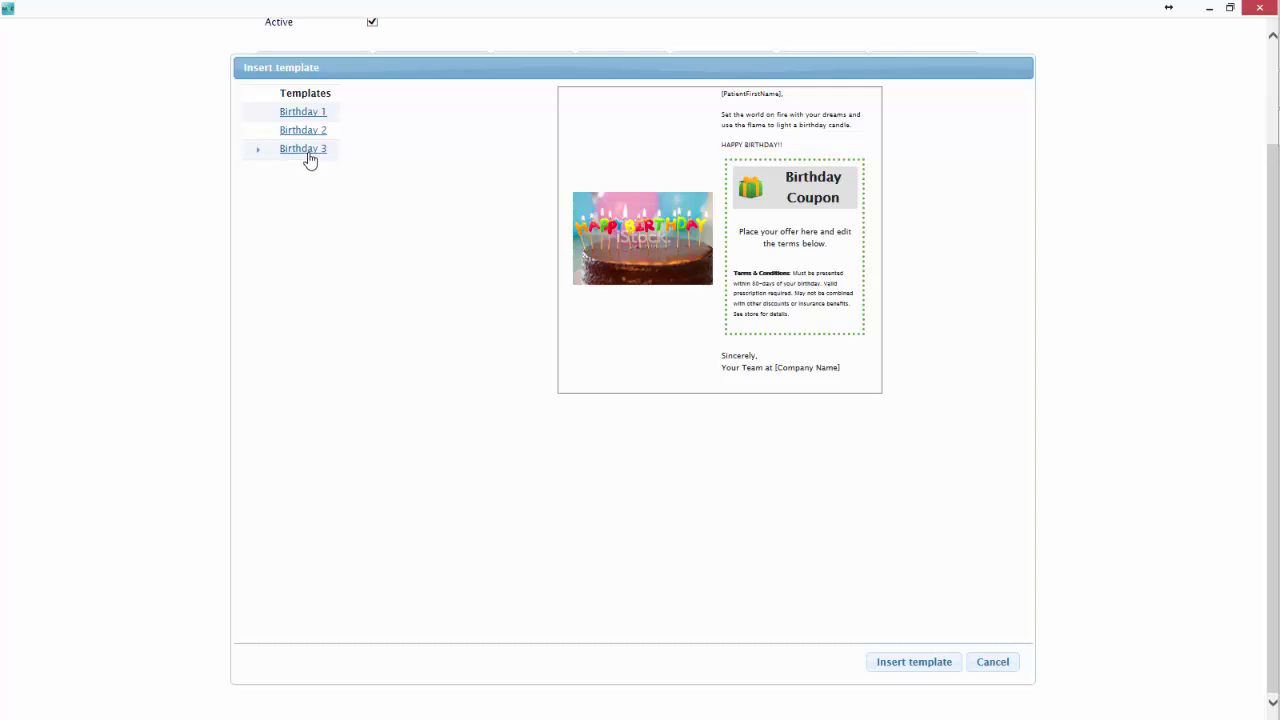
click(304, 113)
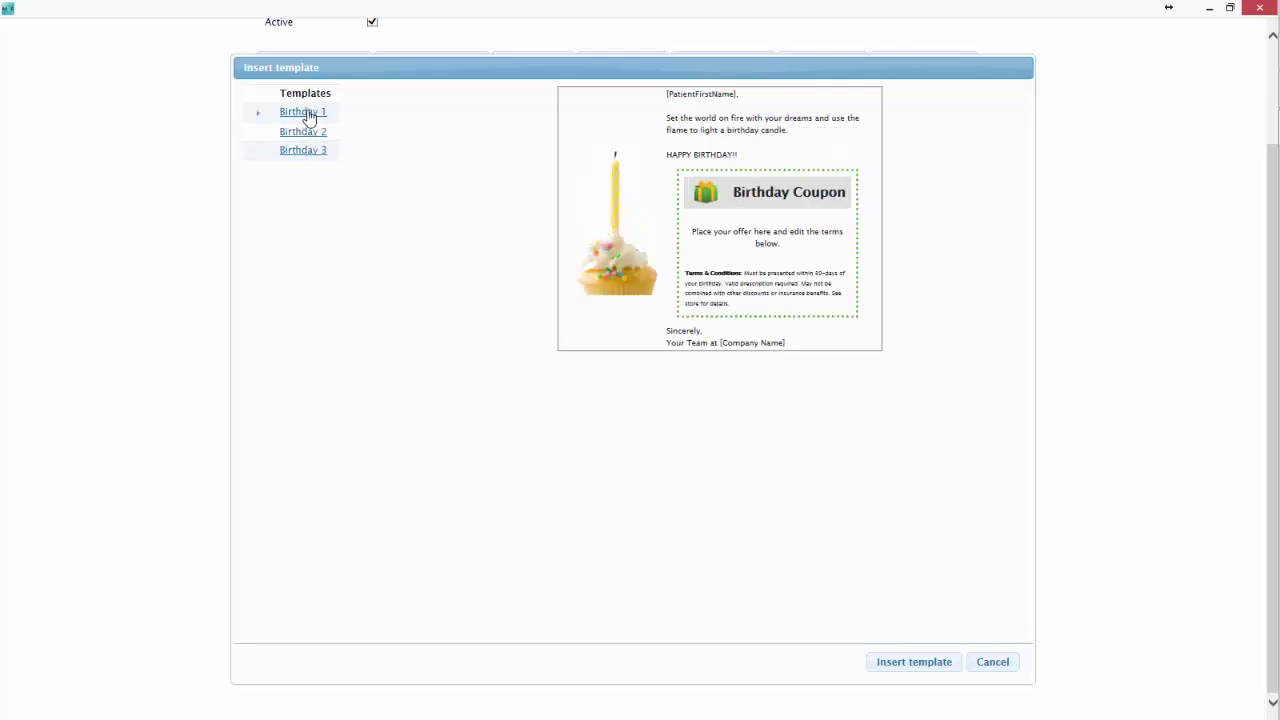
click(887, 666)
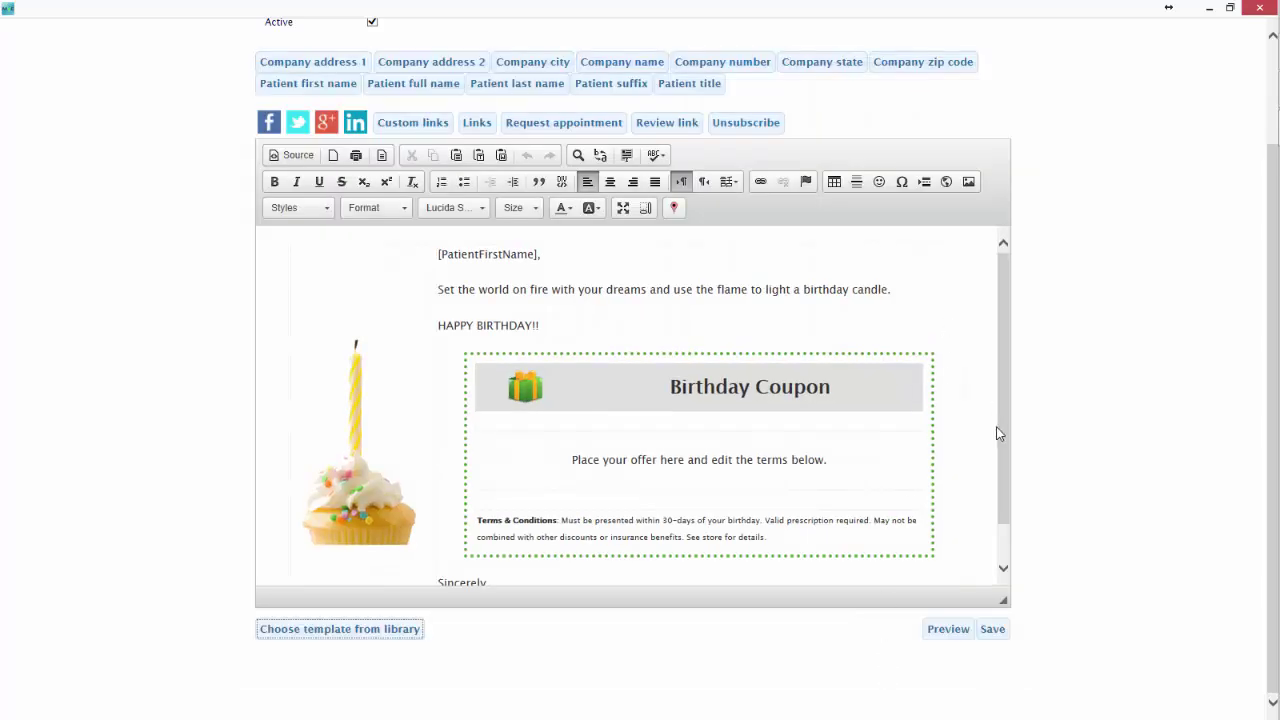
scroll(1000, 440, down, 1)
scroll(971, 470, up, 3)
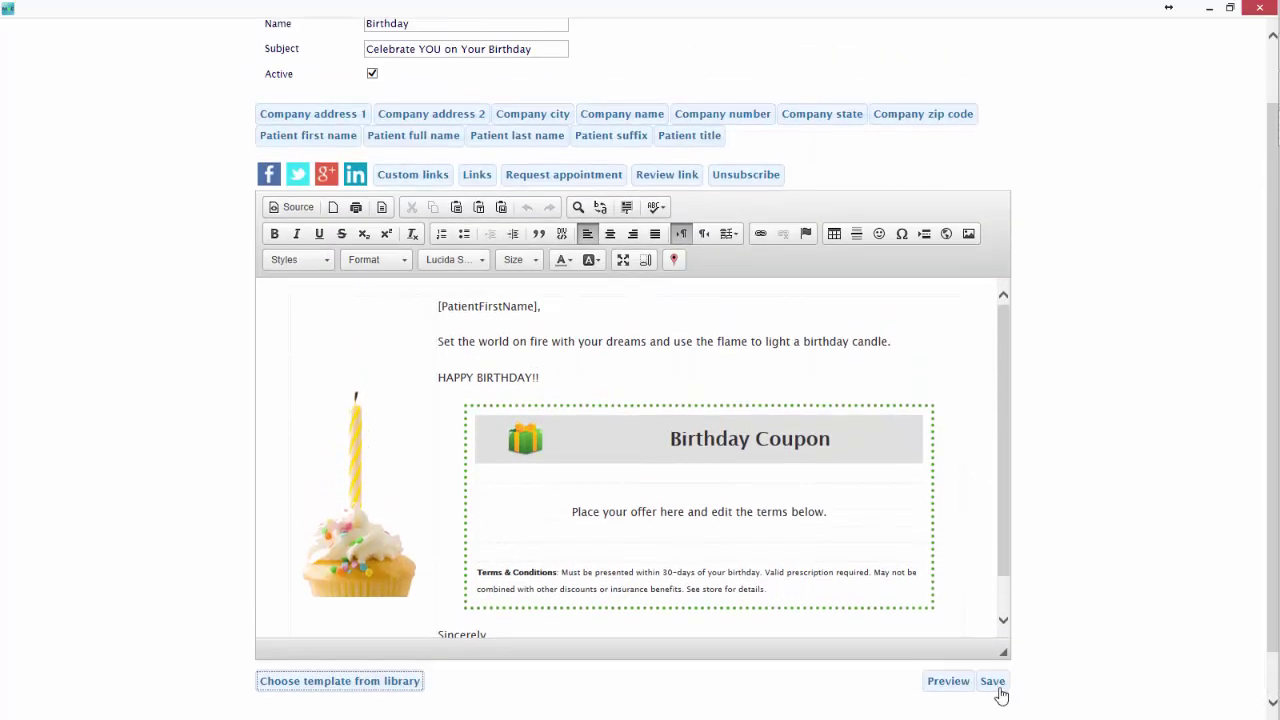
click(993, 683)
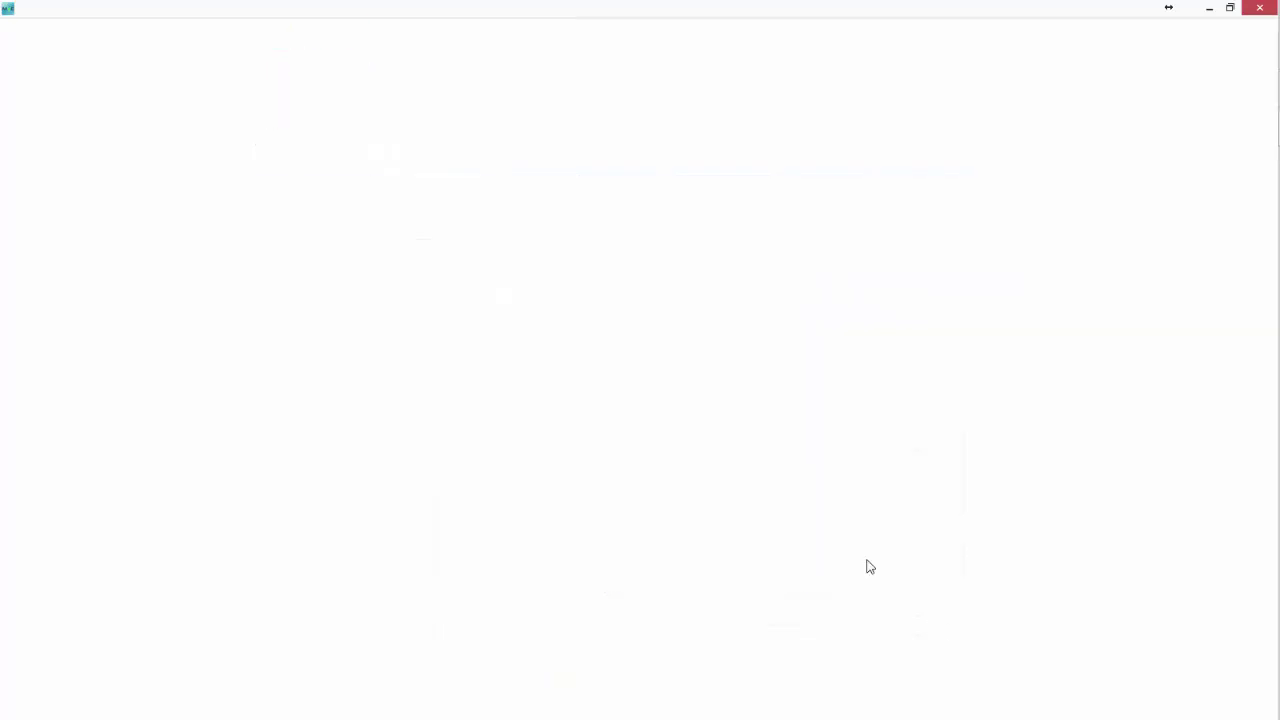
click(1256, 10)
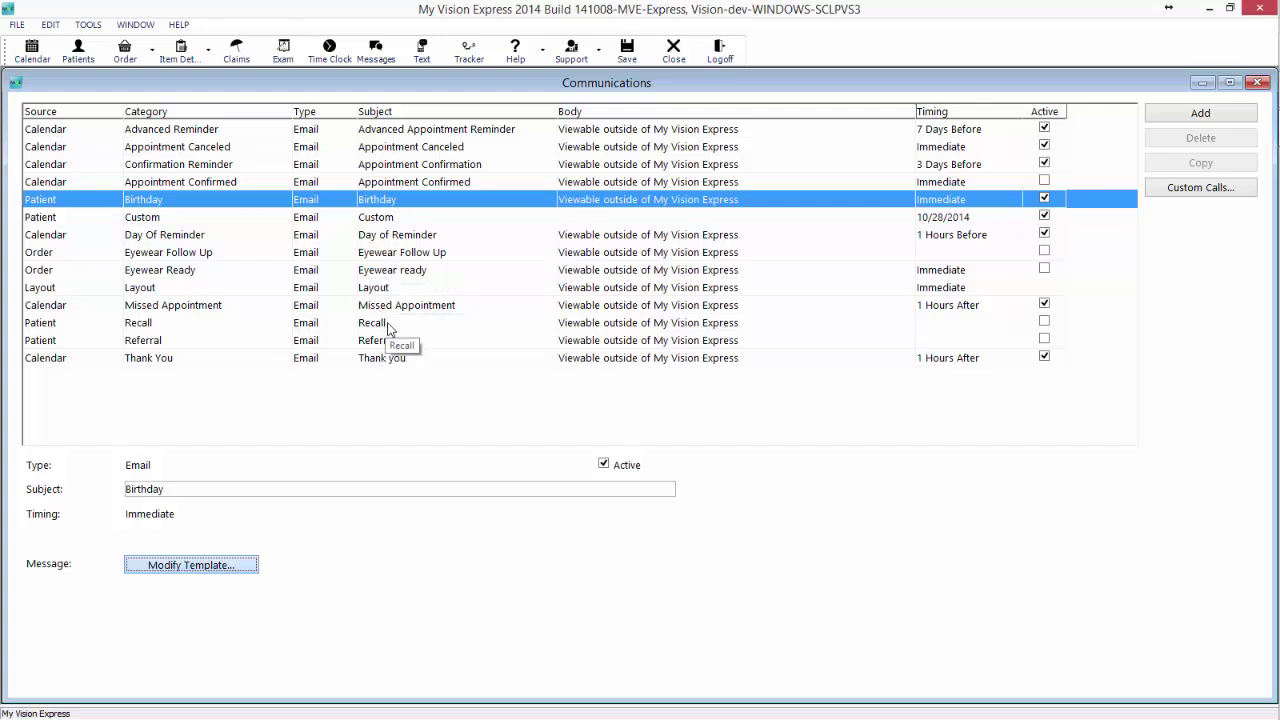
Make the Recall email active with timing 1 Months Before and bring up its template.
click(385, 326)
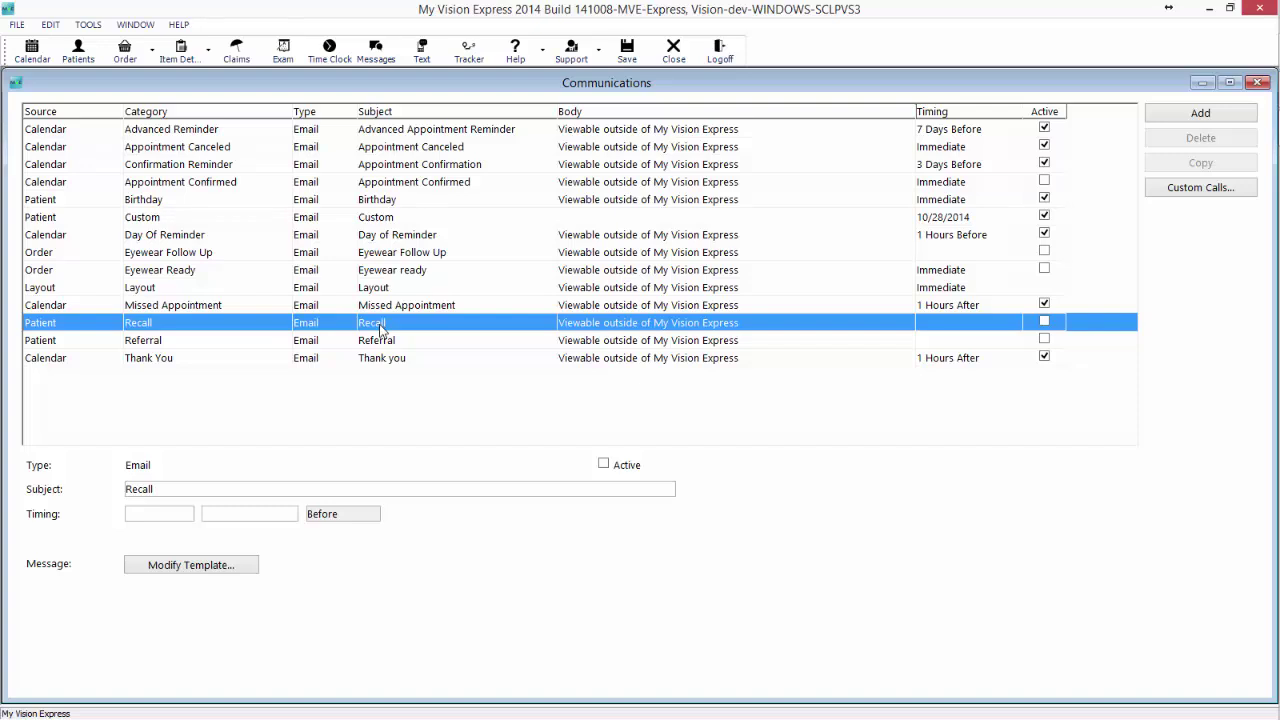
click(604, 464)
click(165, 518)
text(1)
click(272, 517)
click(228, 572)
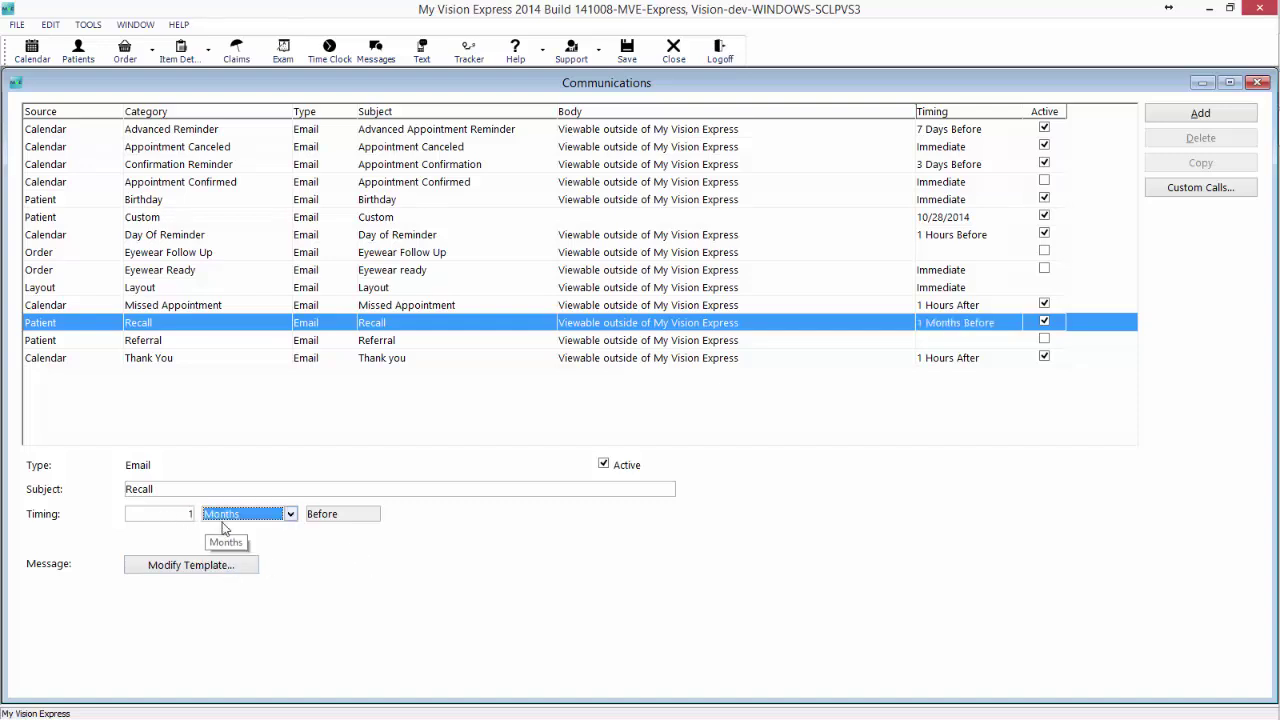
click(172, 572)
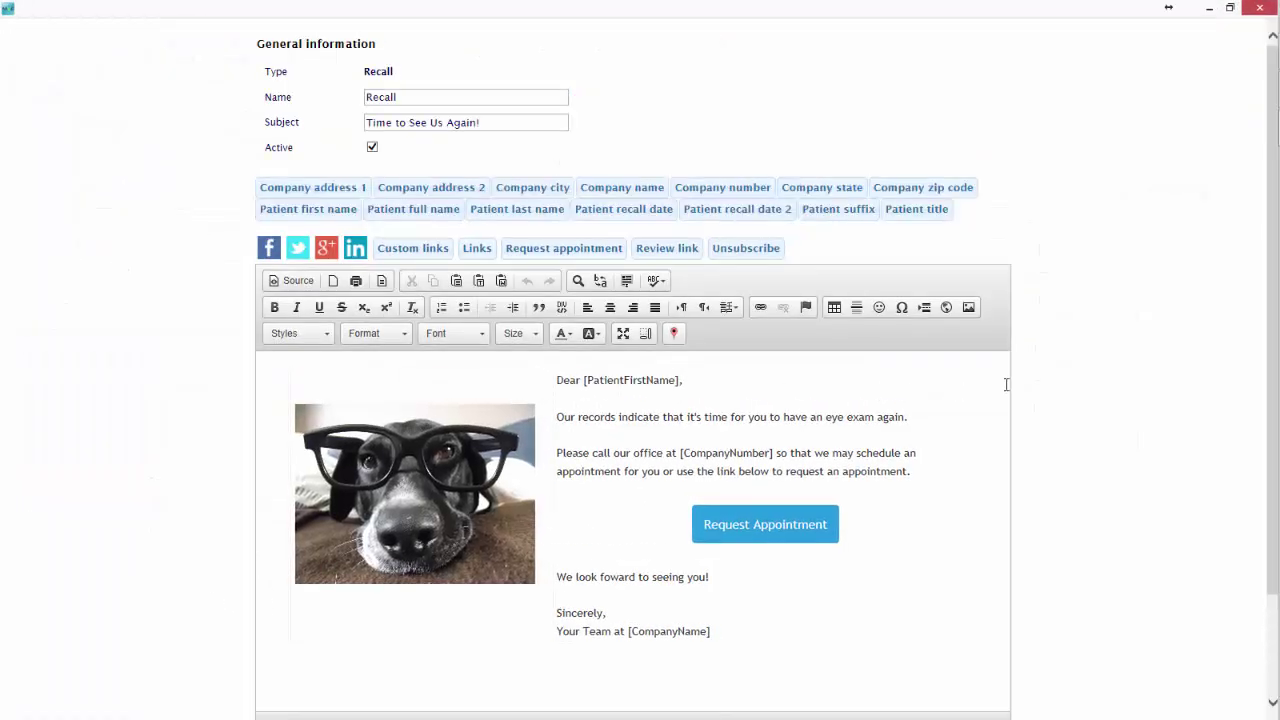
Review the Recall template's Request Appointment message in preview, then save it and close the editor.
scroll(1066, 394, down, 1)
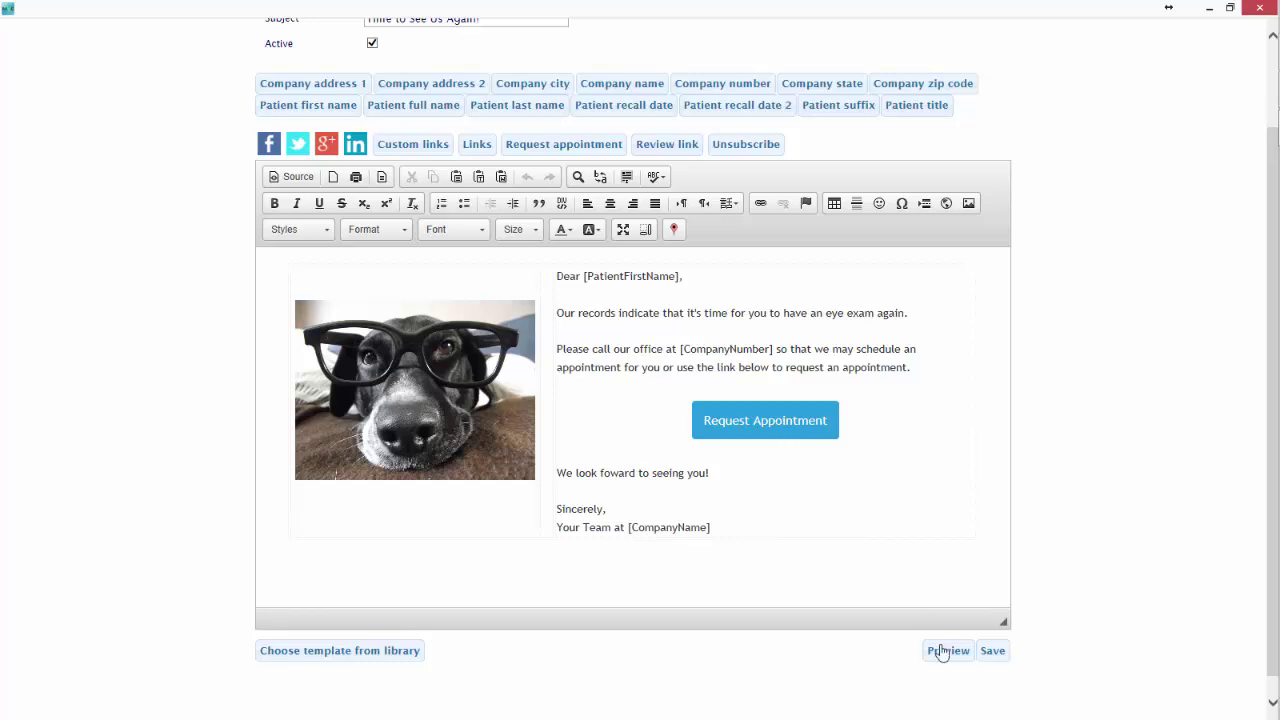
scroll(946, 664, up, 2)
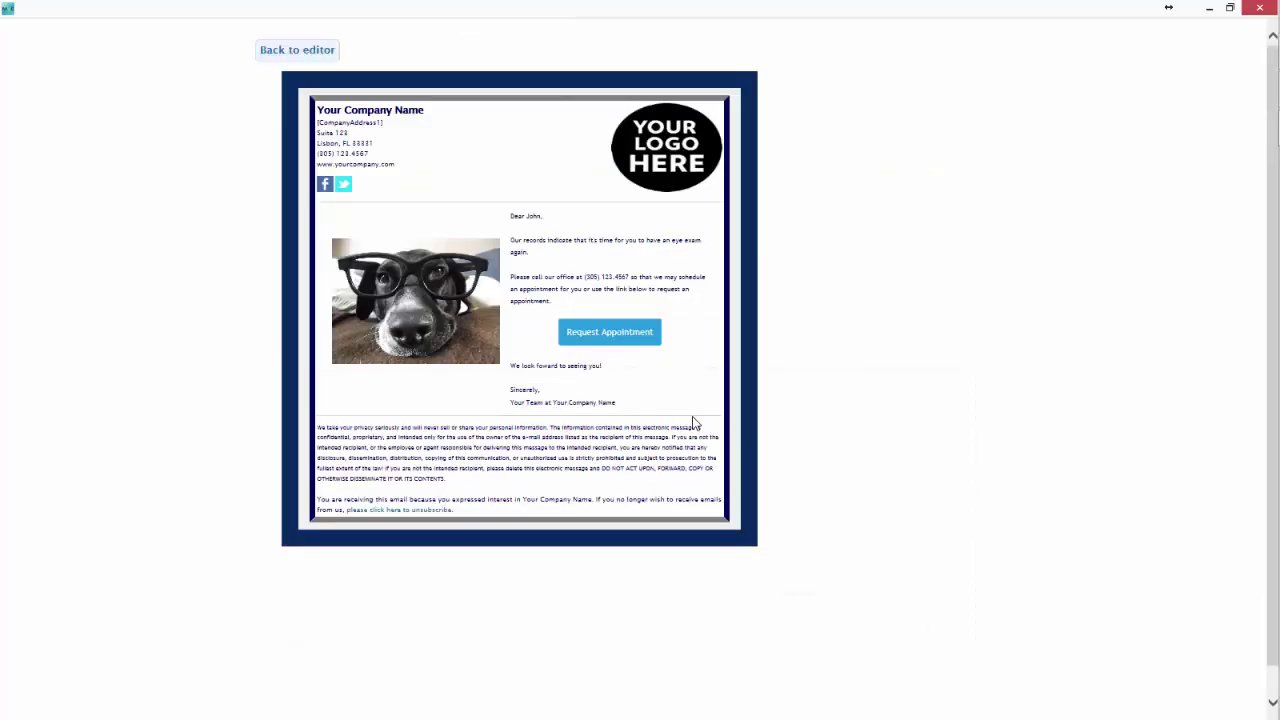
click(323, 60)
scroll(949, 514, down, 2)
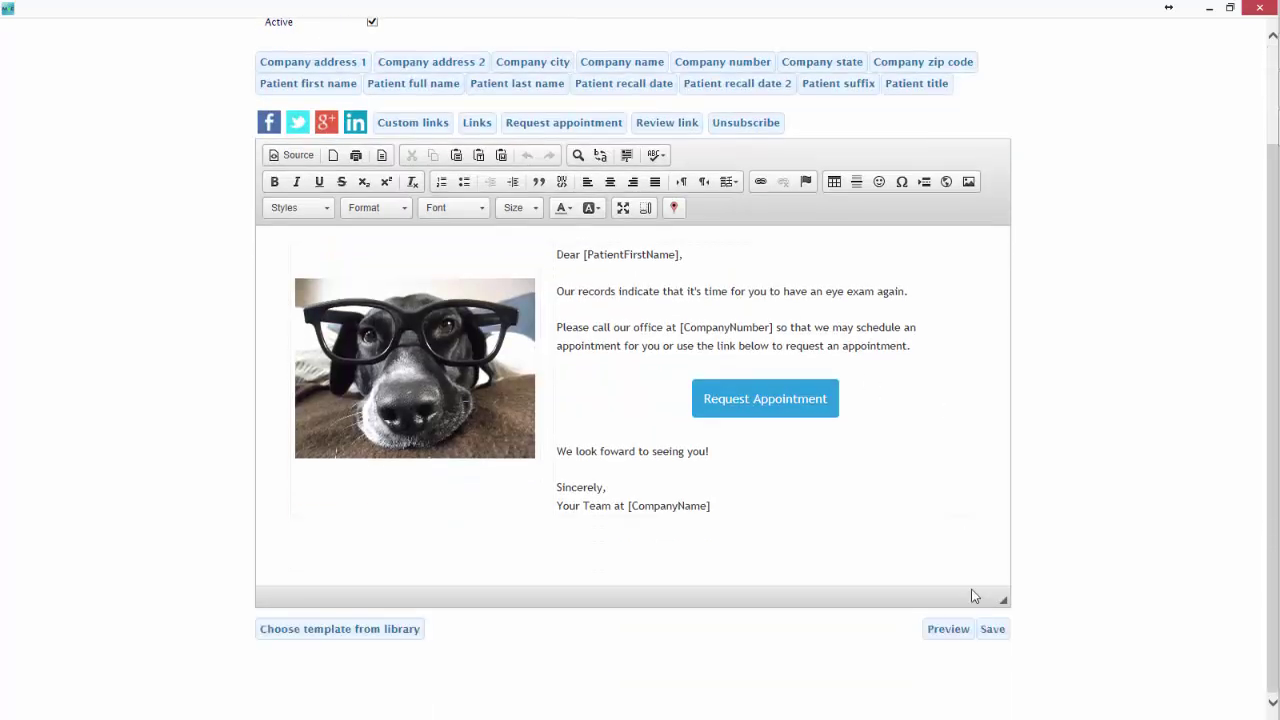
scroll(1056, 596, up, 2)
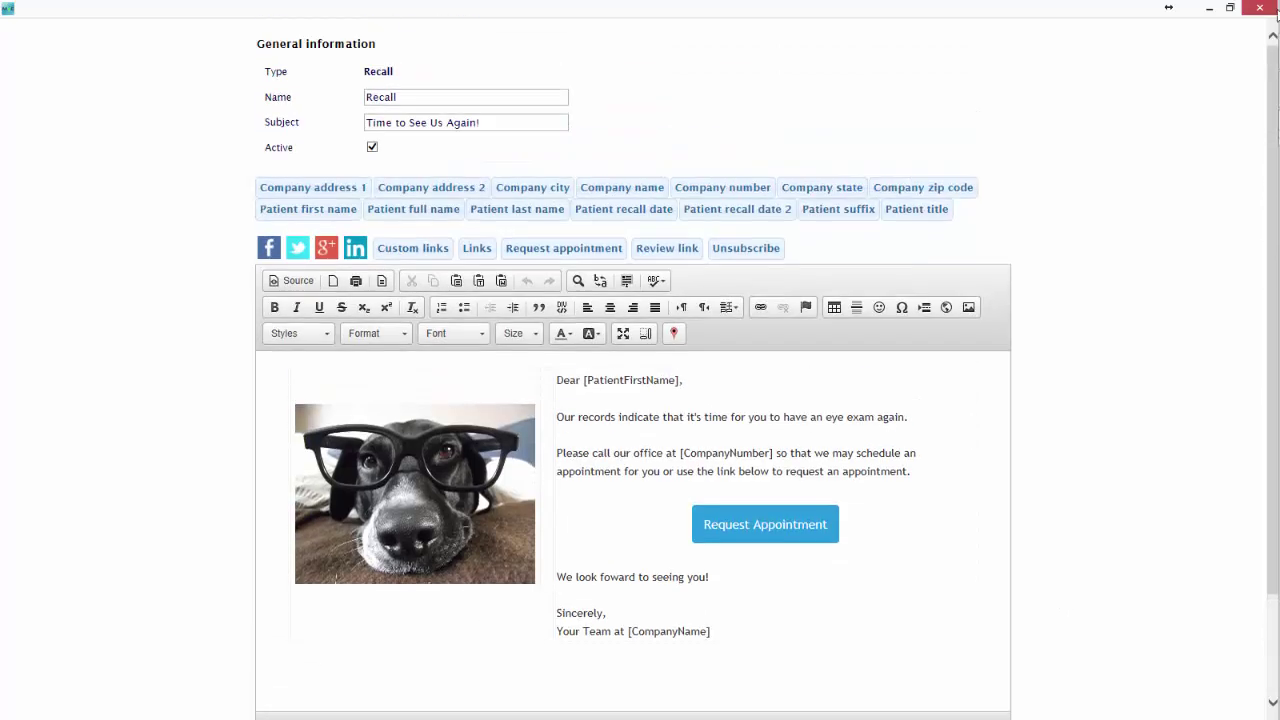
scroll(1135, 340, down, 2)
click(1008, 628)
click(1258, 8)
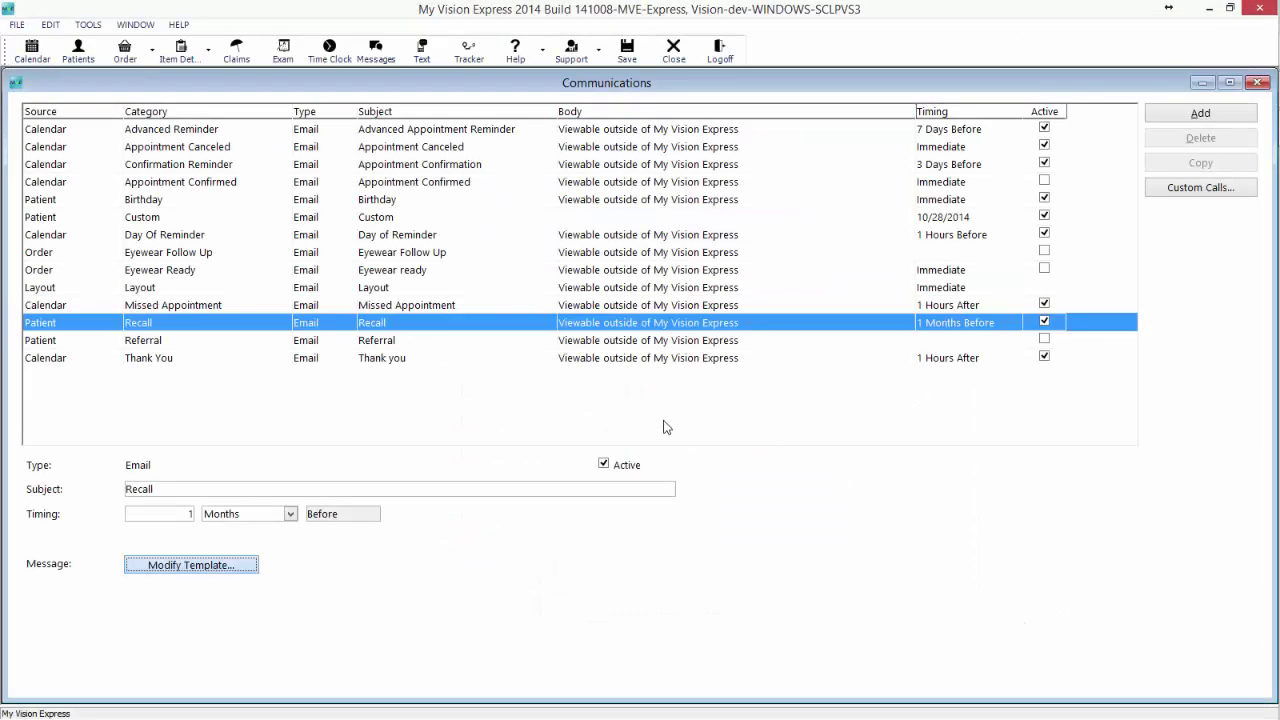
Filter the communications list by Type to show only Text messages.
click(596, 342)
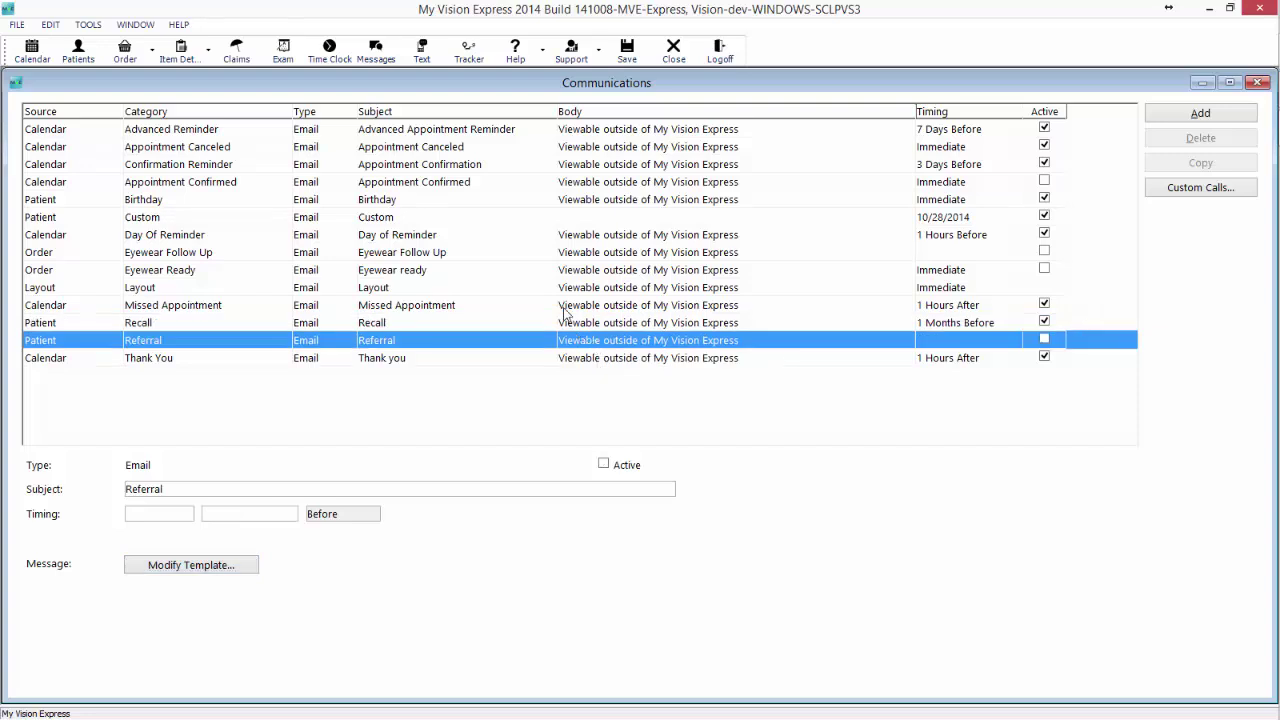
right_click(488, 252)
click(549, 353)
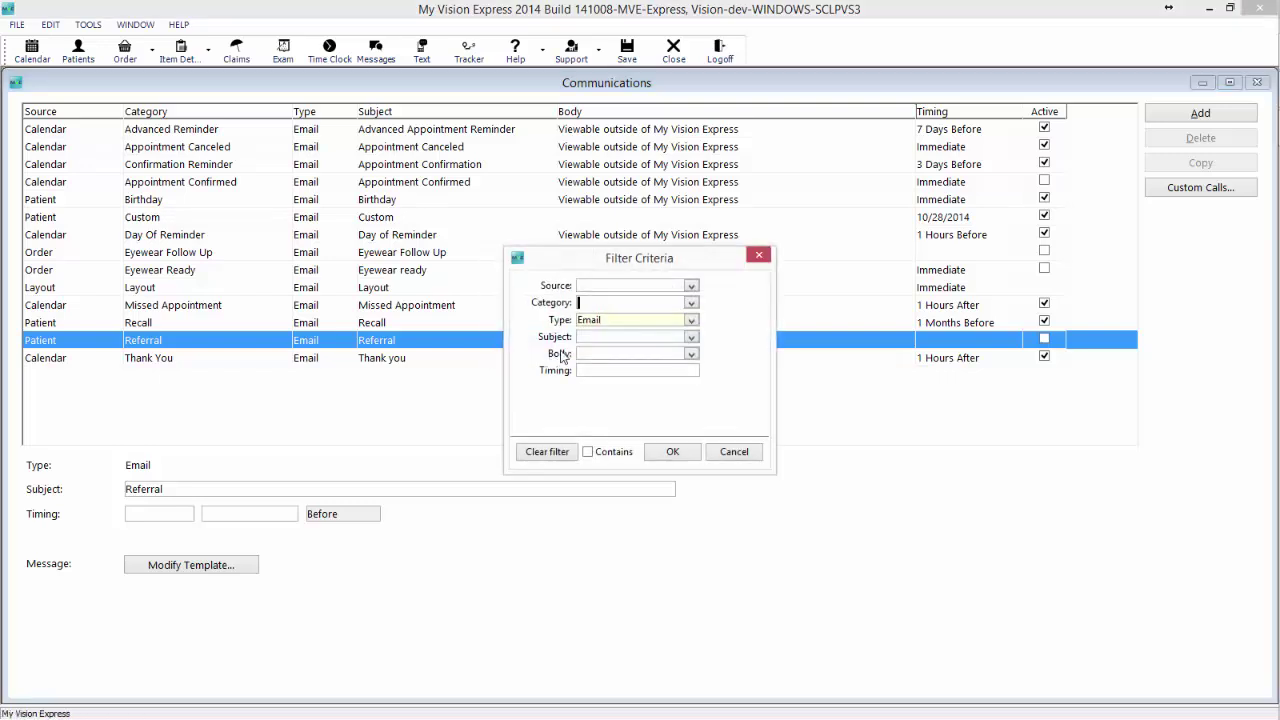
click(684, 321)
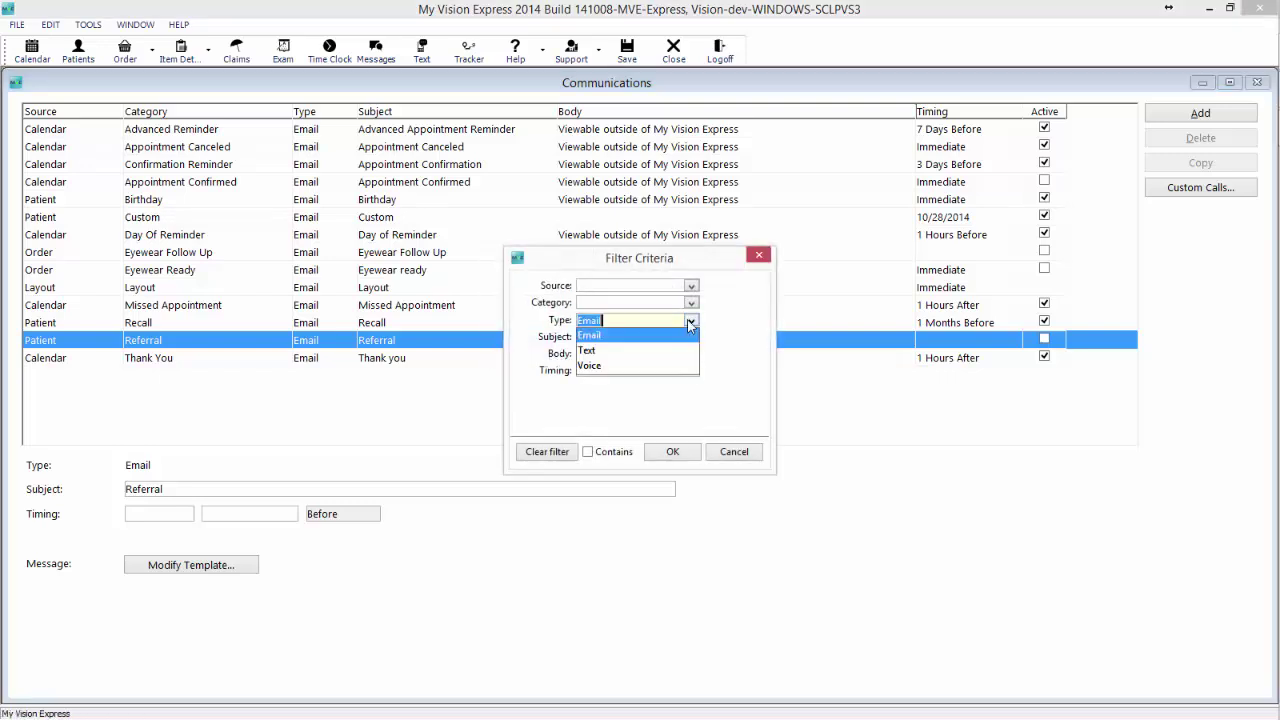
click(640, 354)
click(670, 451)
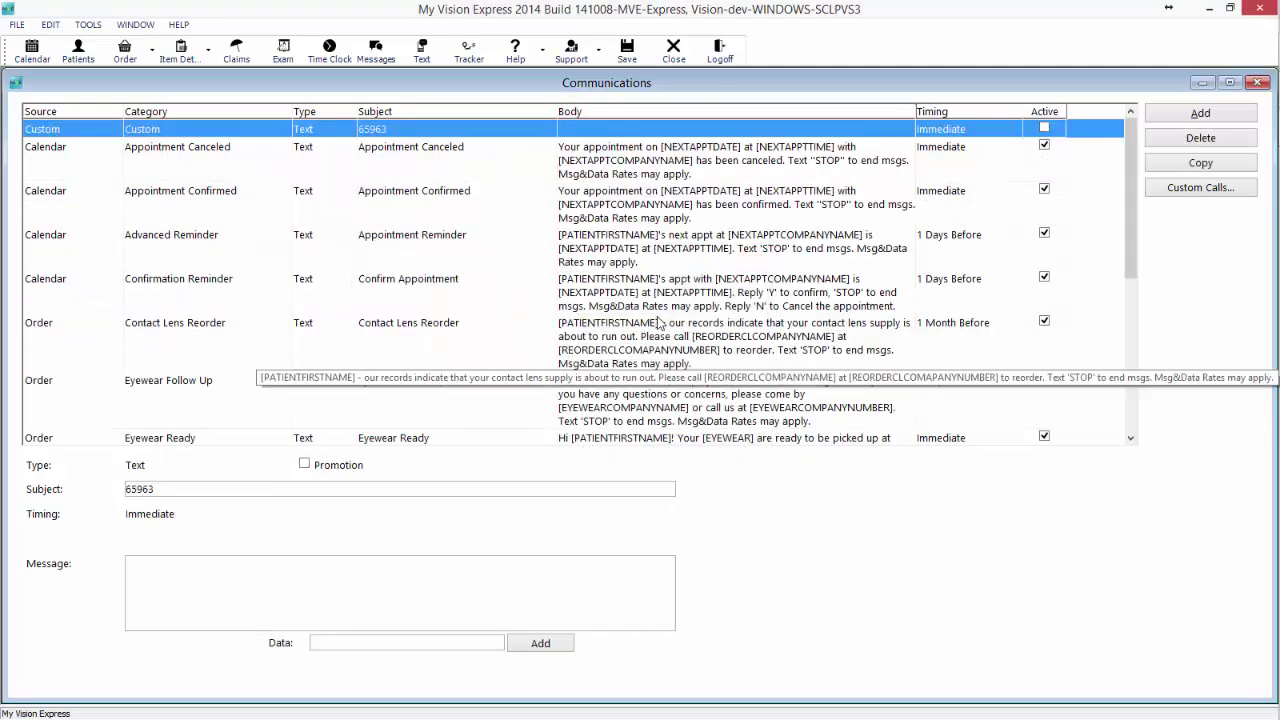
Delete the STOP opt-out sentence so the Appointment Confirmed text ends at 'has been confirmed.'.
click(454, 158)
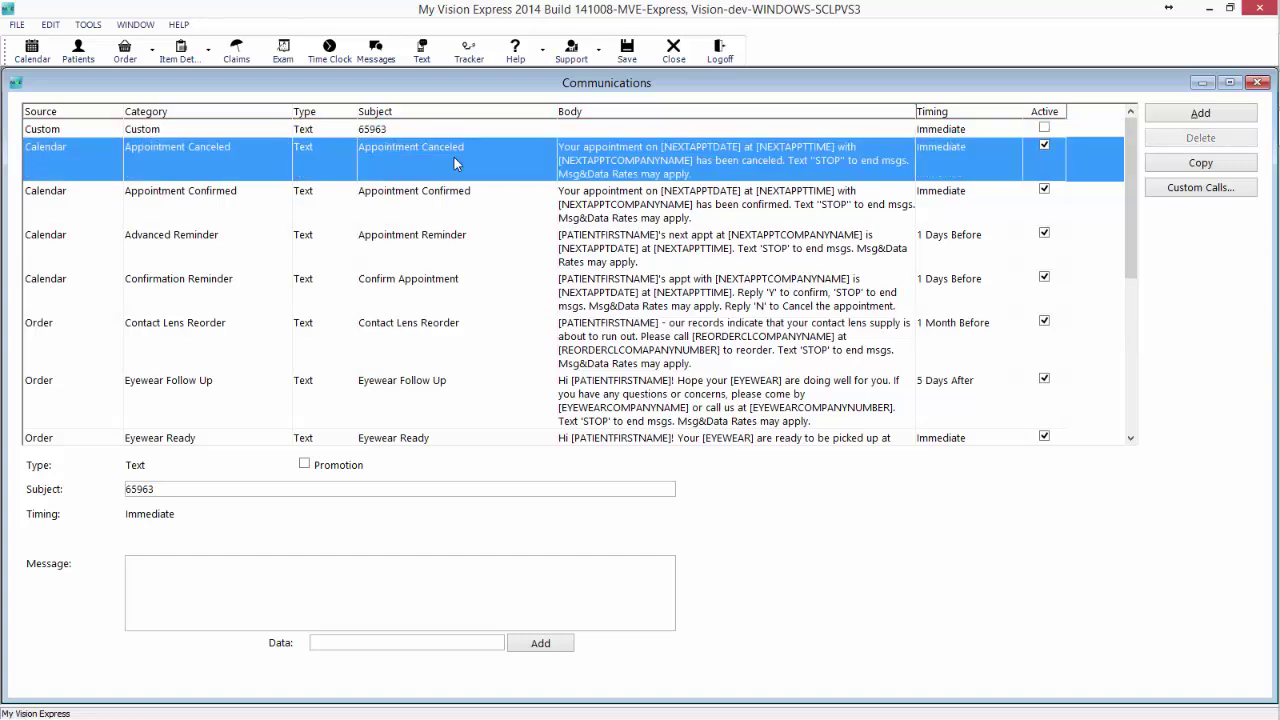
click(434, 200)
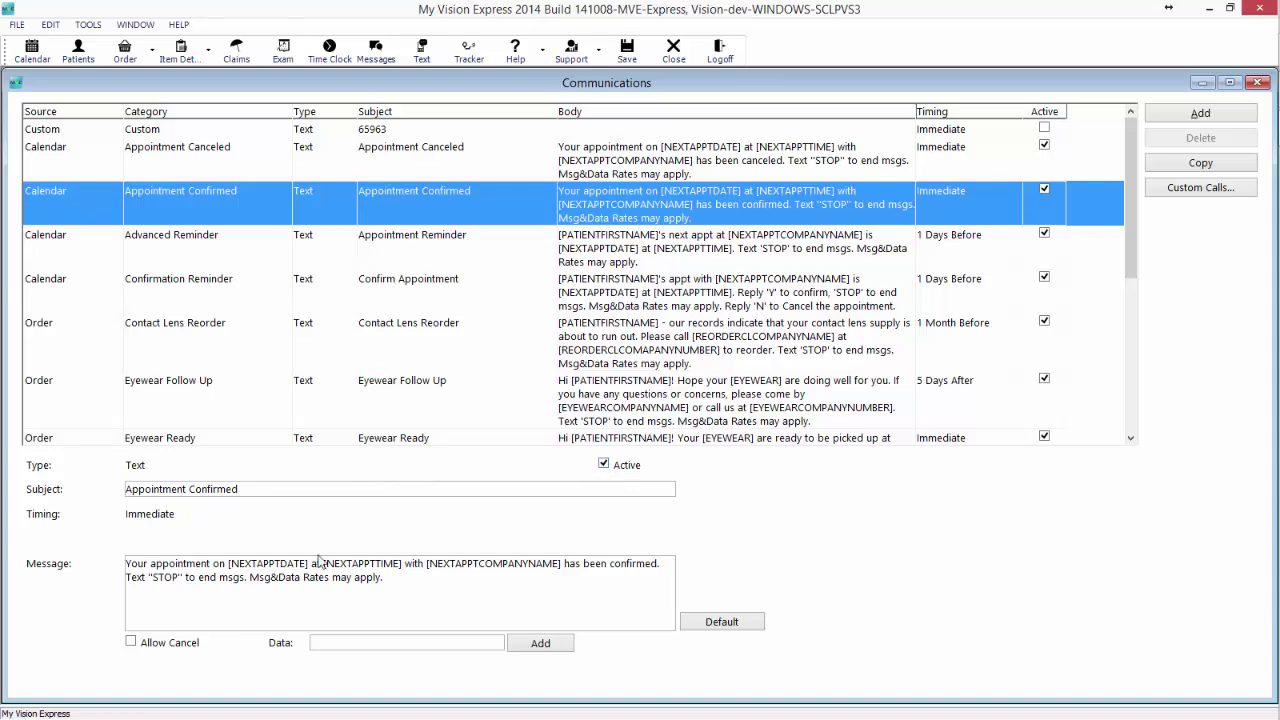
click(850, 540)
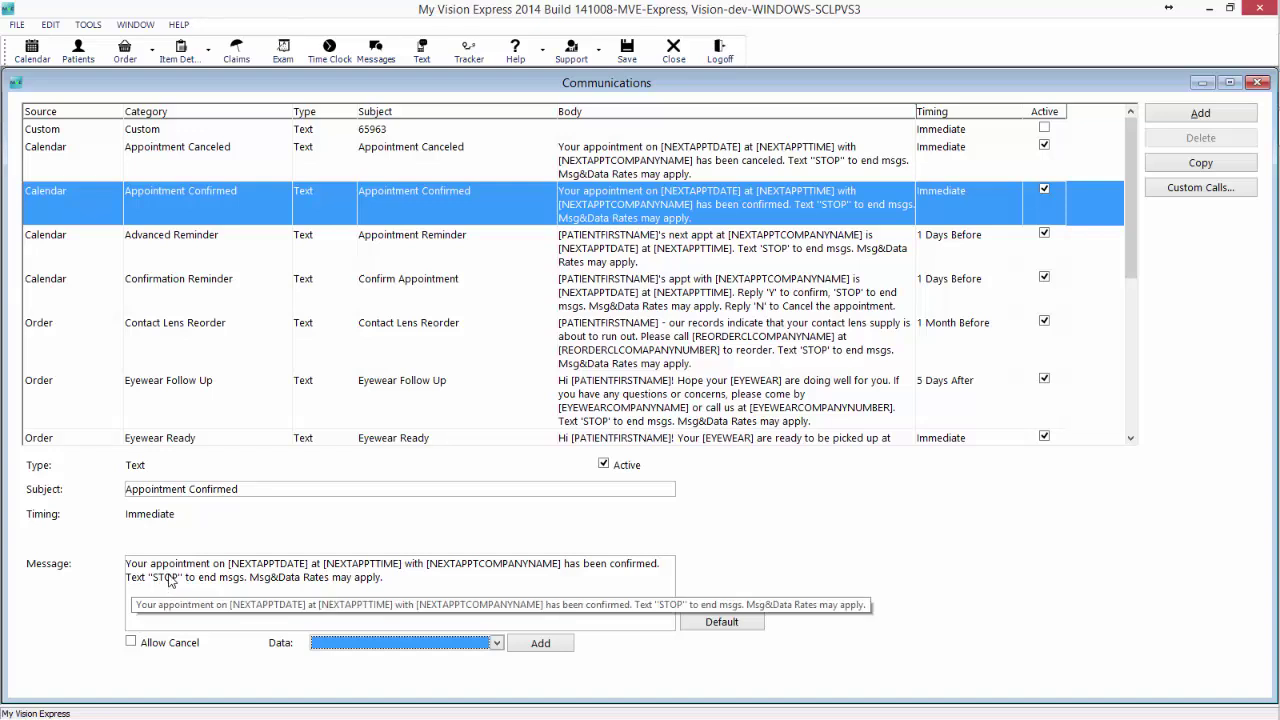
click(385, 588)
click(445, 585)
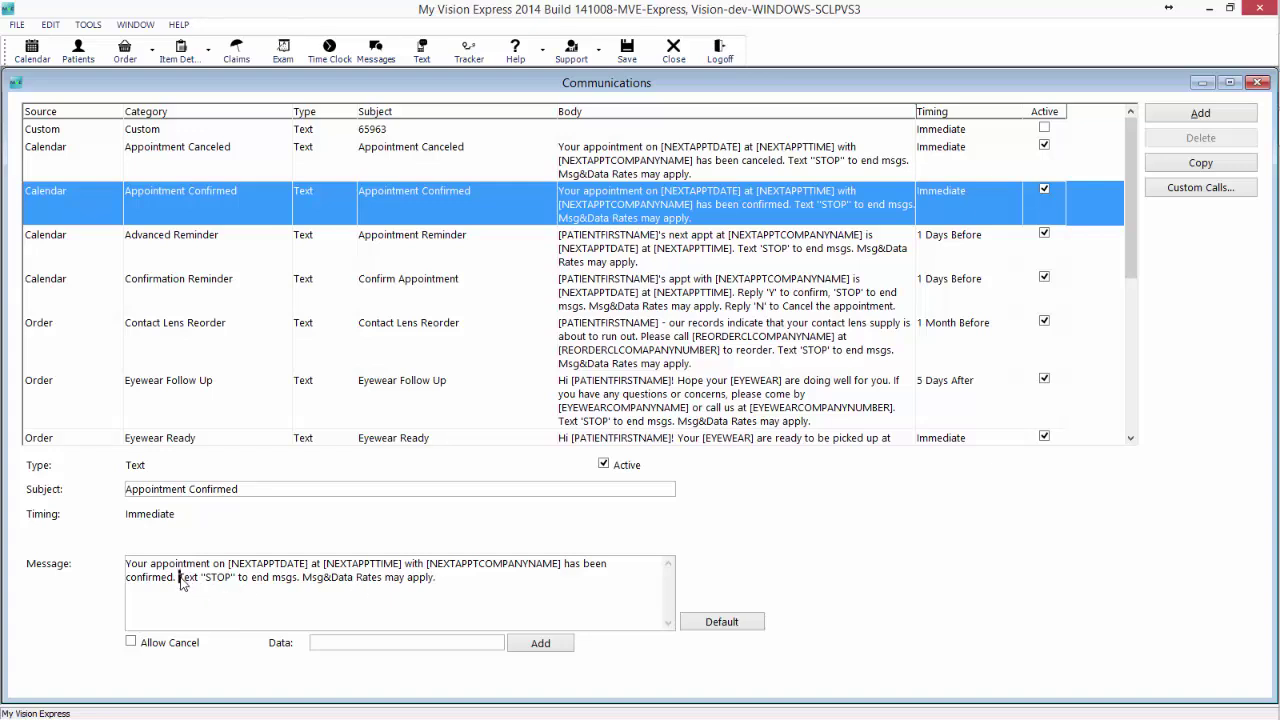
drag(179, 577, 466, 590)
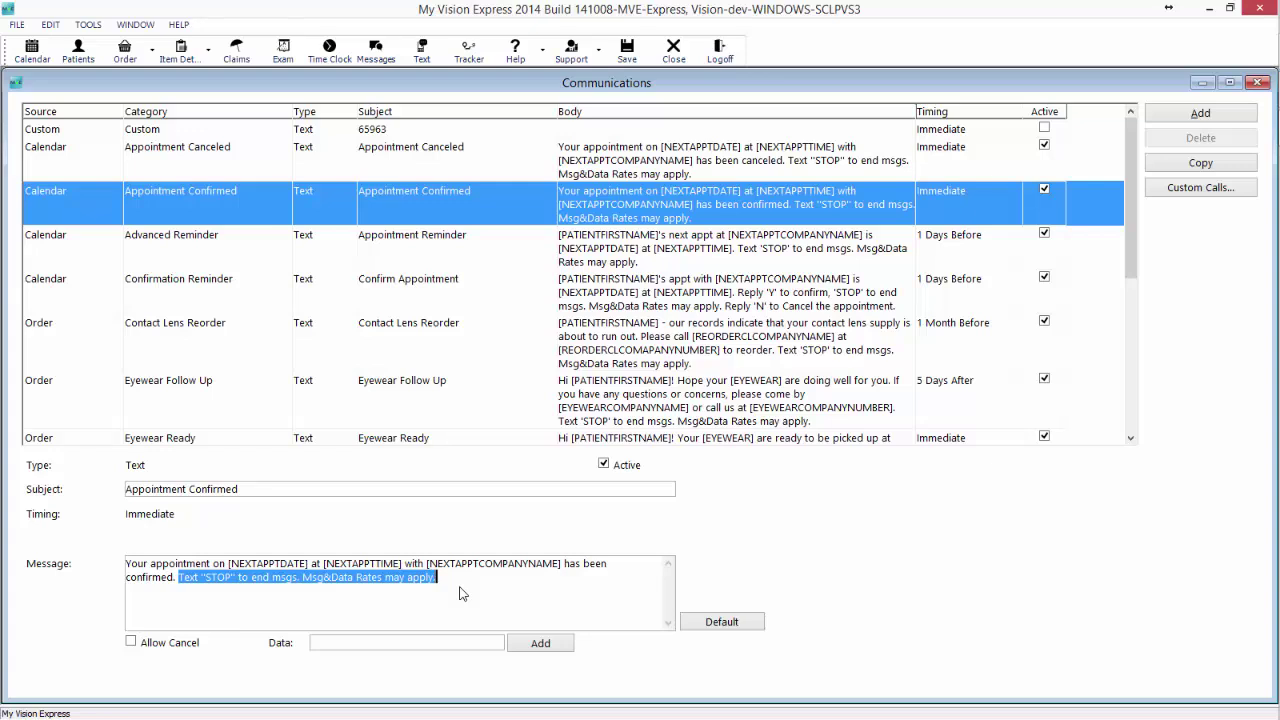
key(Delete)
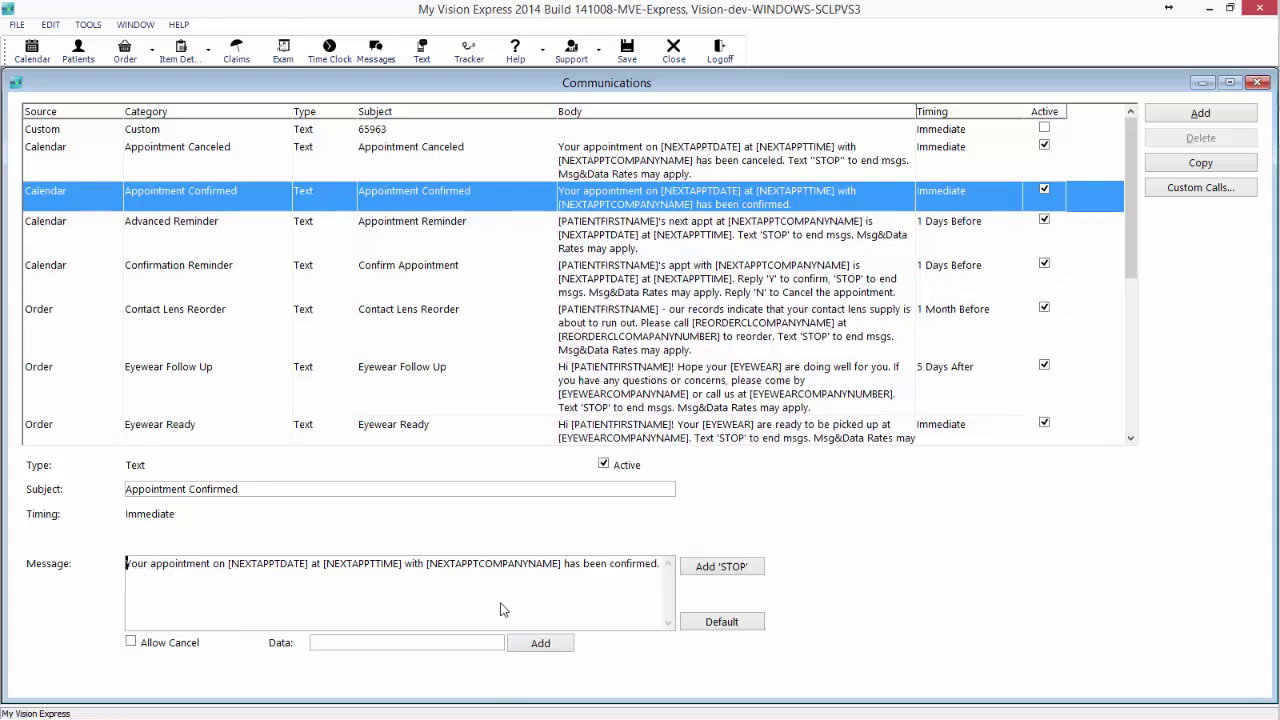
Append the STOP and Msg&Data Rates notice to Appointment Confirmed, leaving Allow Cancel off.
click(725, 575)
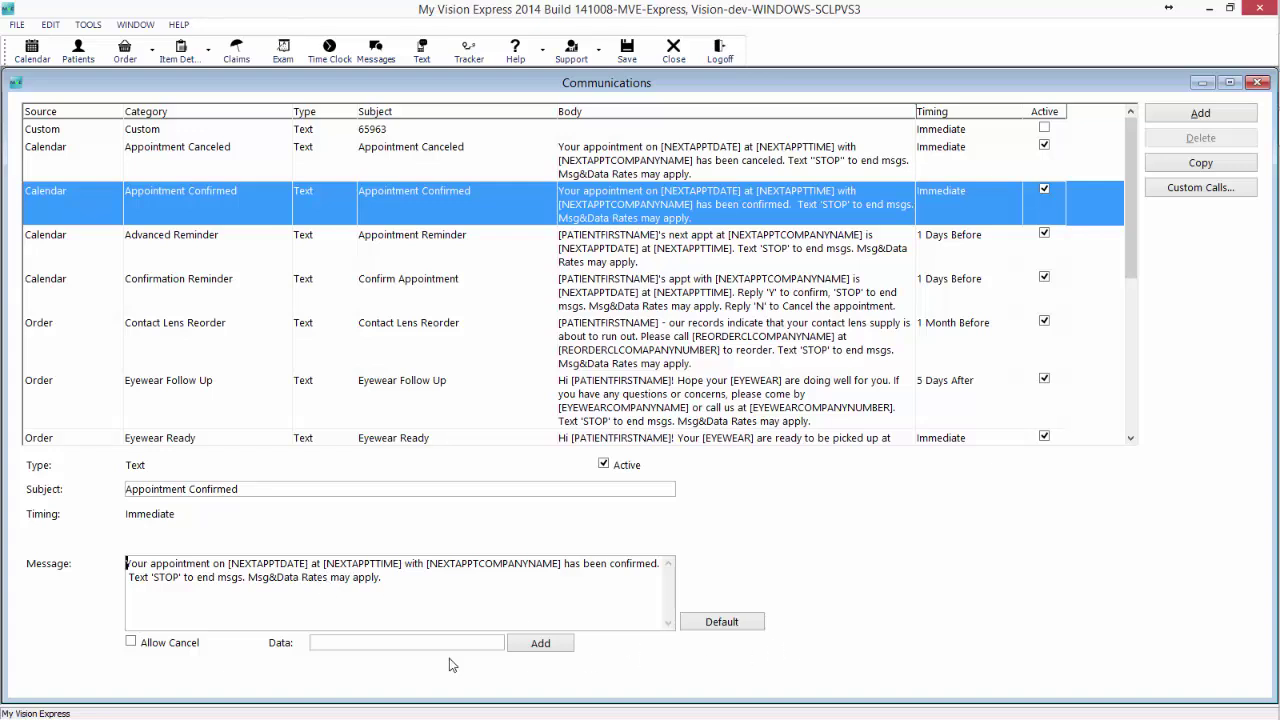
click(186, 646)
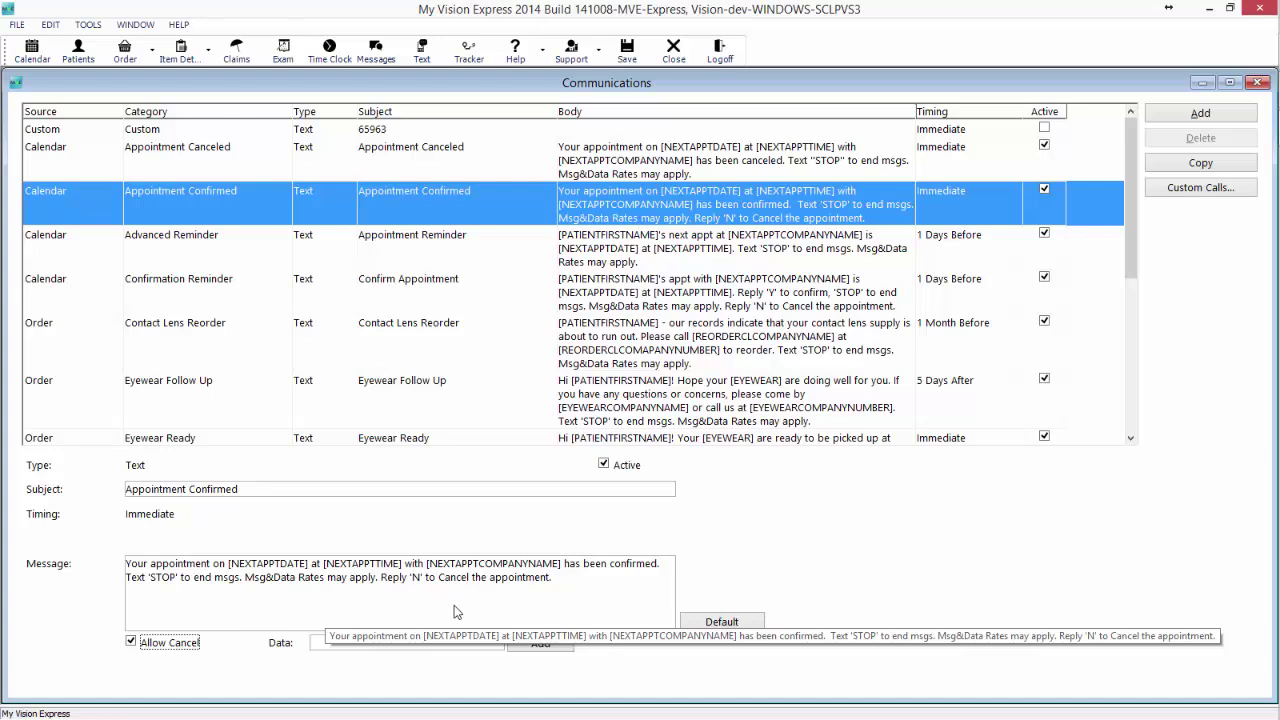
click(131, 643)
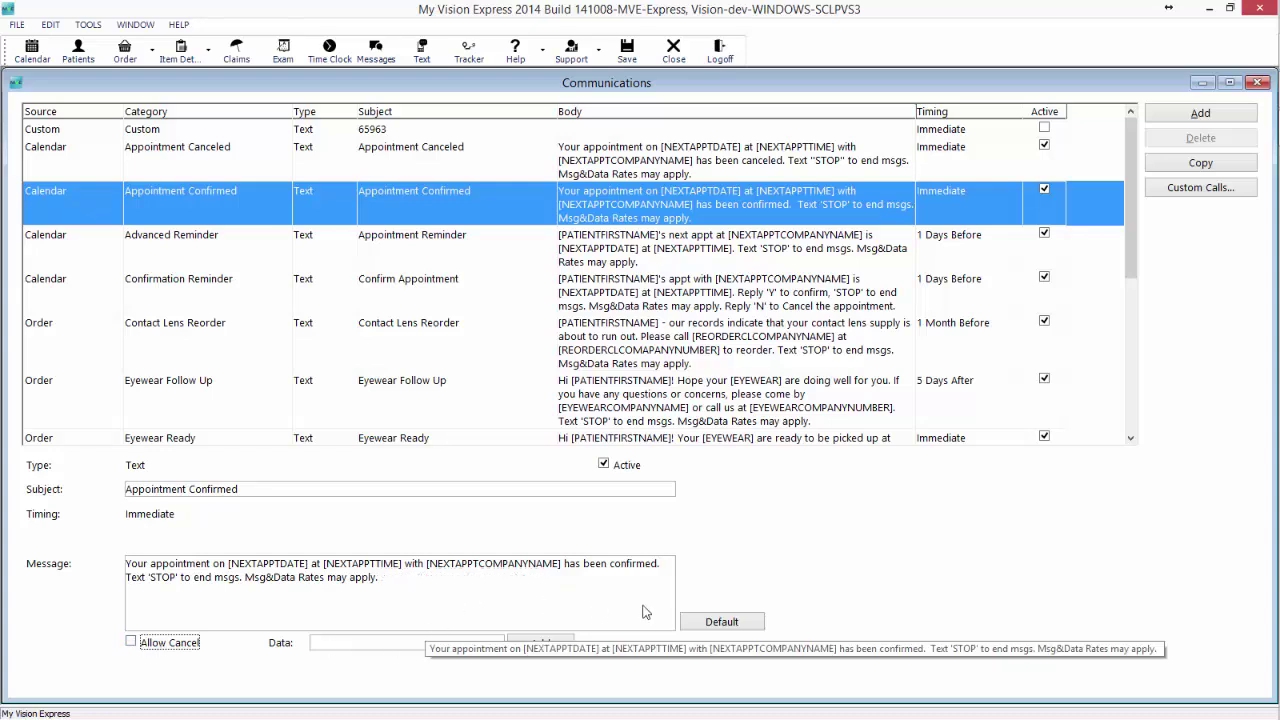
click(435, 252)
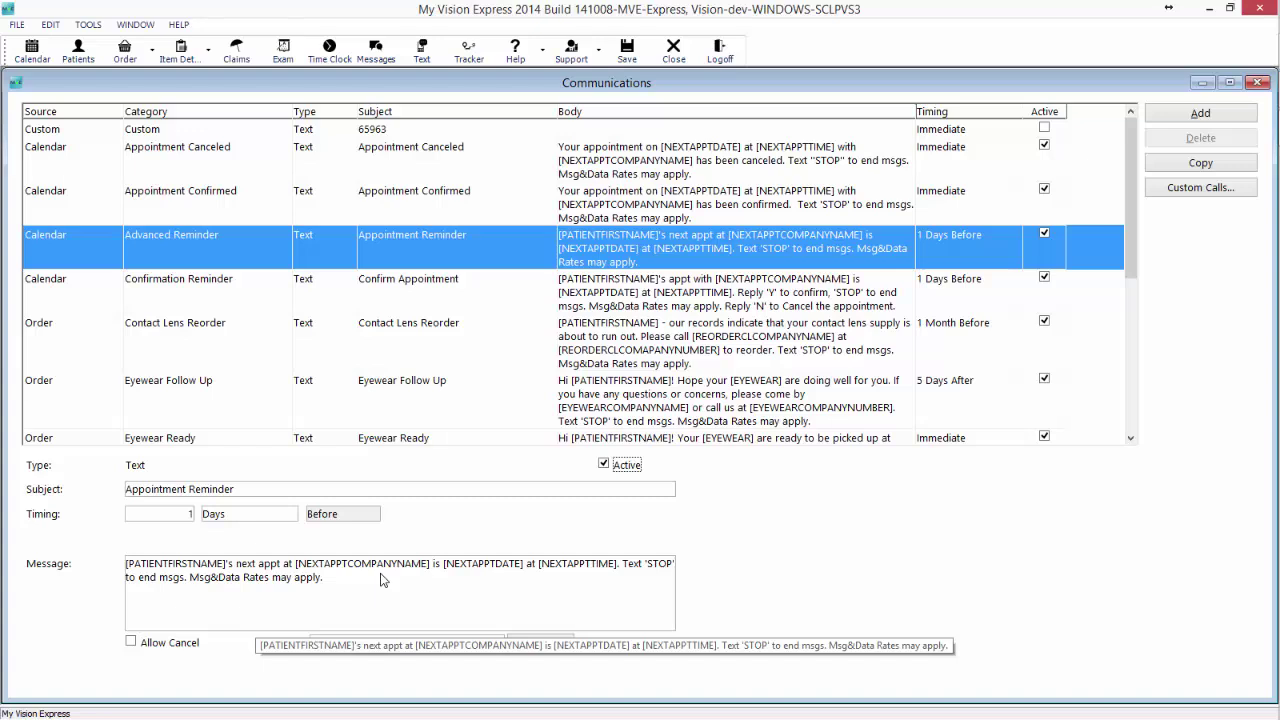
Turn on Allow Cancel so the reminder text ends with "Reply 'N' to Cancel the appointment.".
click(131, 642)
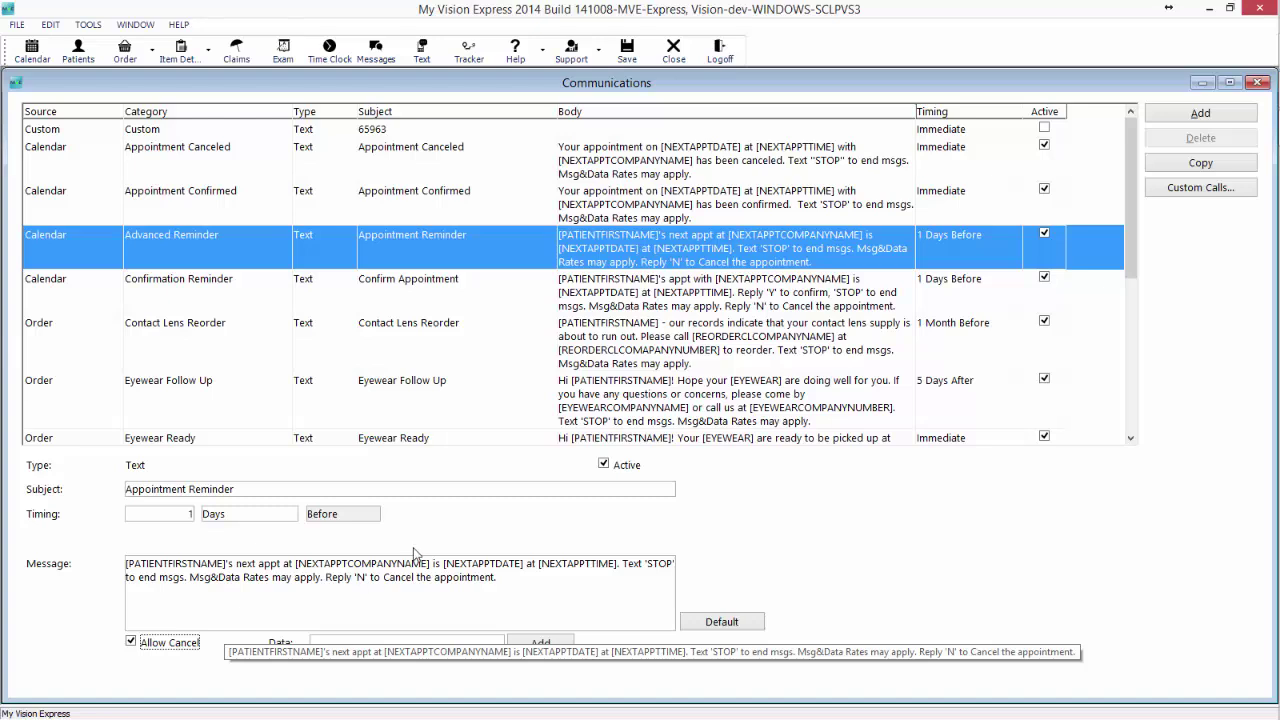
right_click(500, 253)
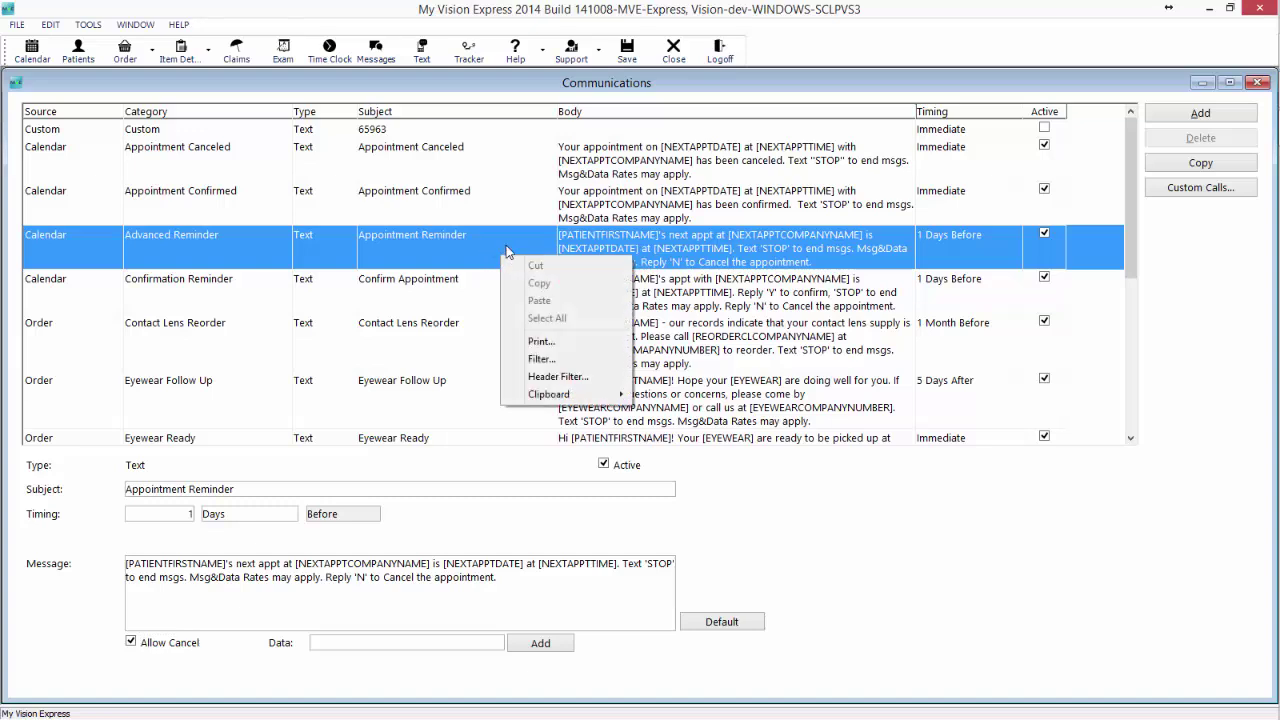
Filter the communications list to show only Voice communications.
click(565, 359)
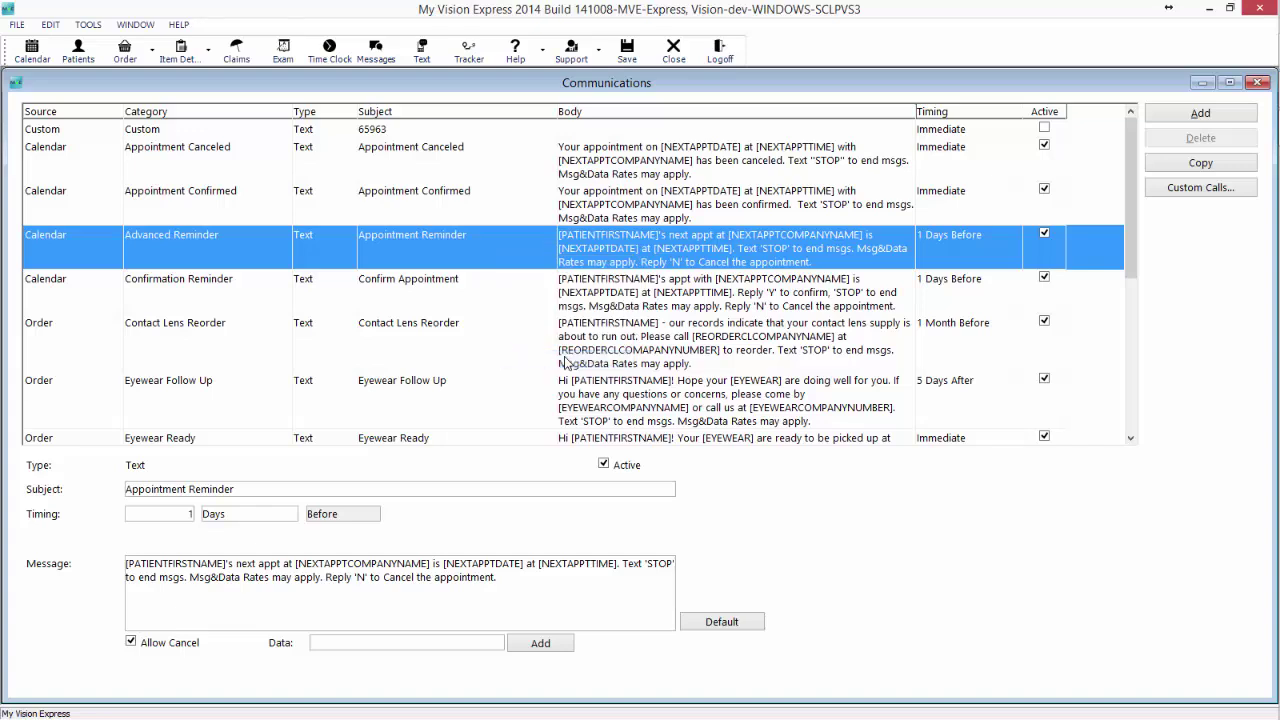
click(690, 320)
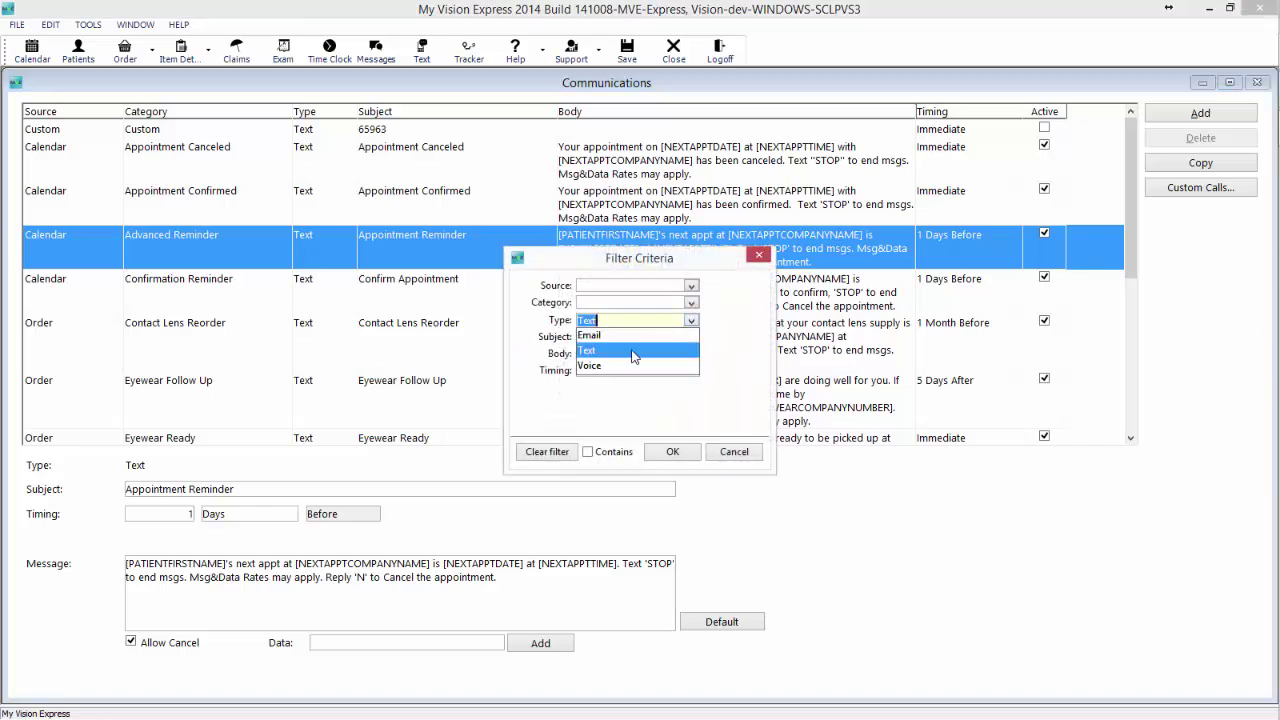
click(630, 367)
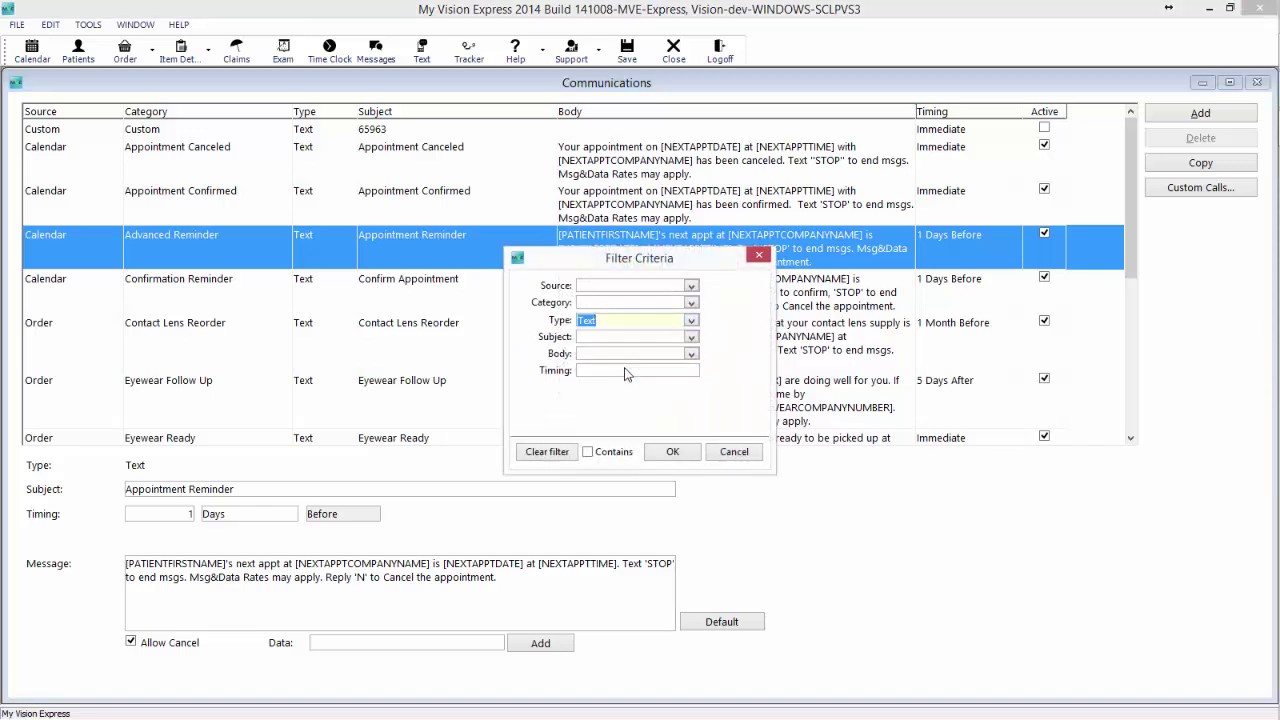
click(673, 452)
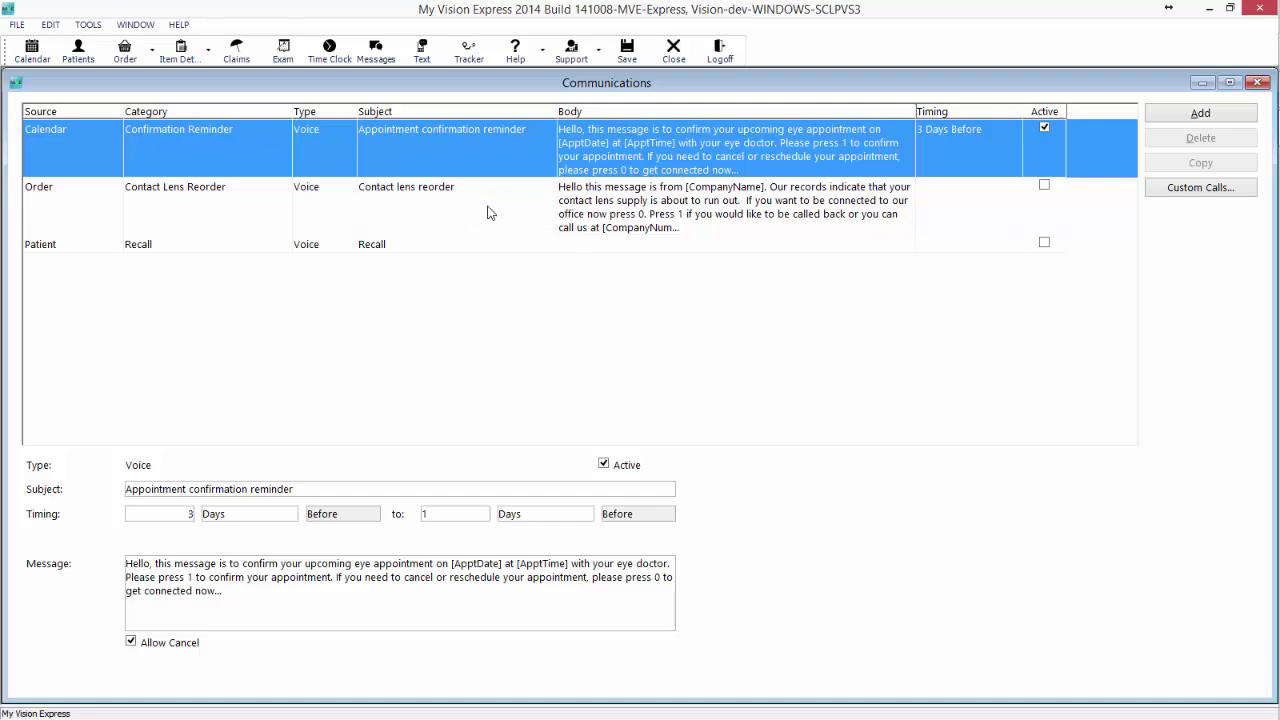
Review the contact lens reorder, Recall and appointment confirmation voice messages, then open Custom Calls.
click(612, 205)
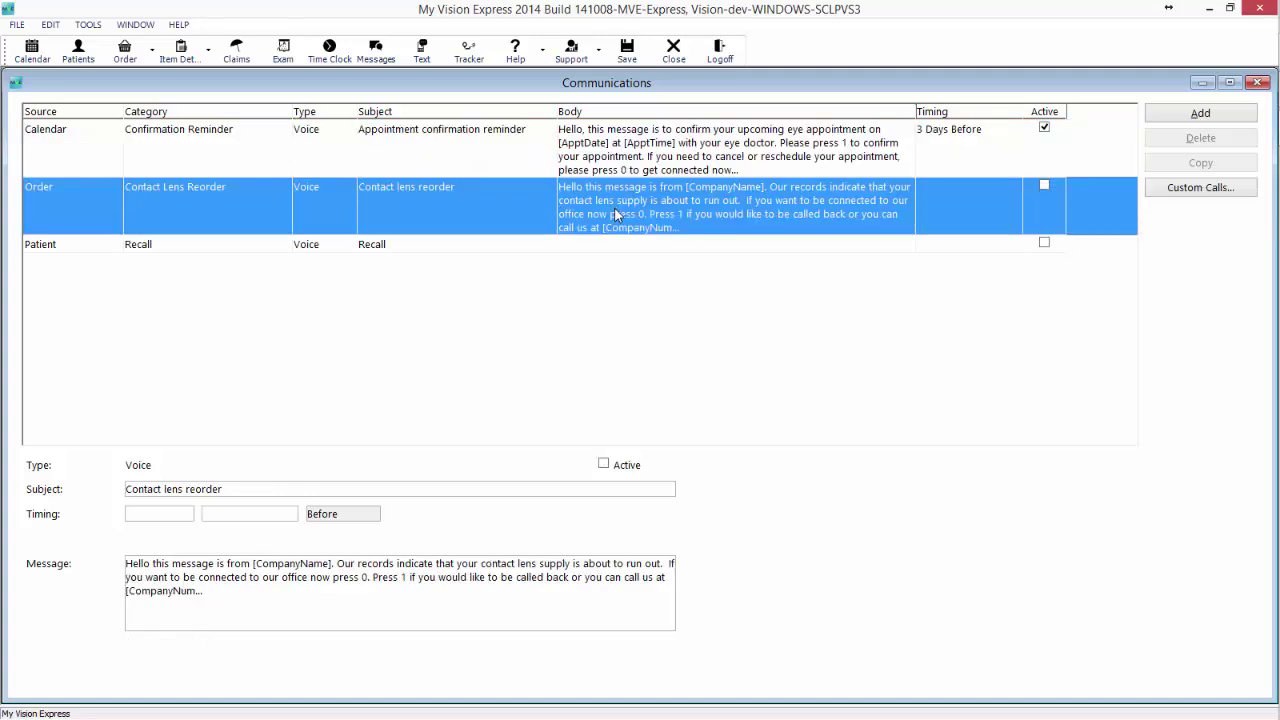
click(550, 248)
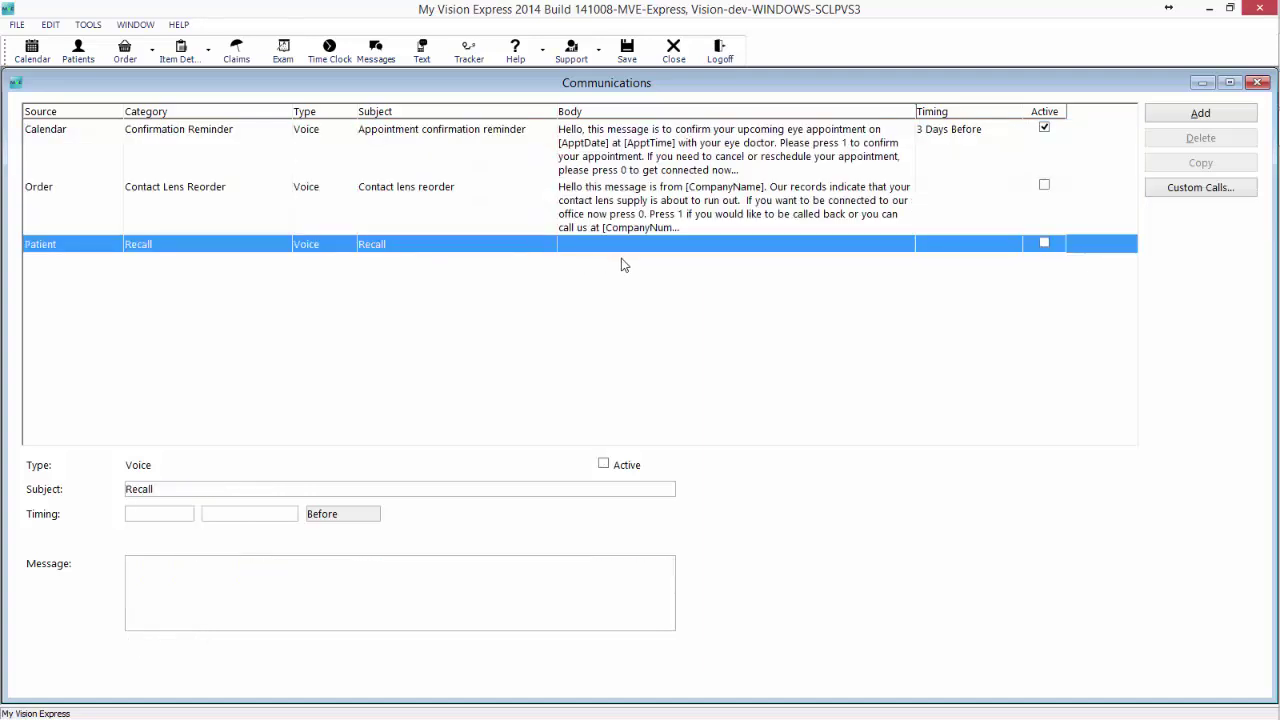
click(652, 160)
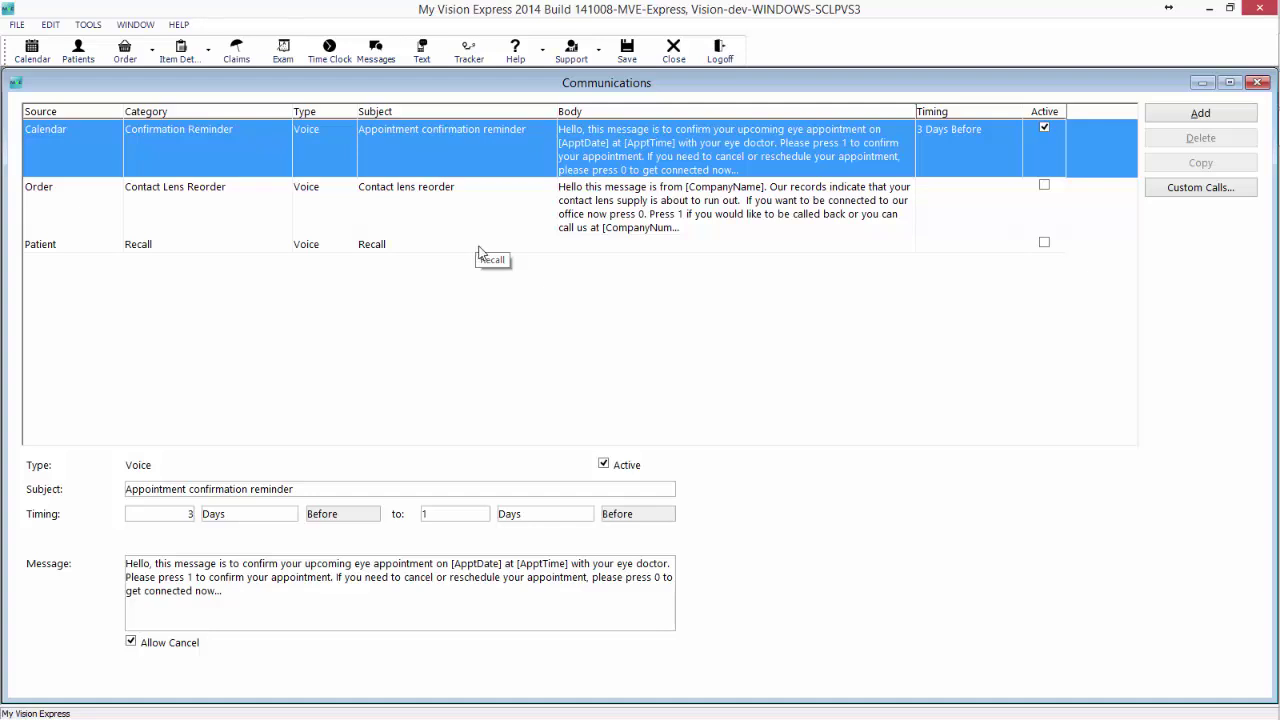
click(479, 251)
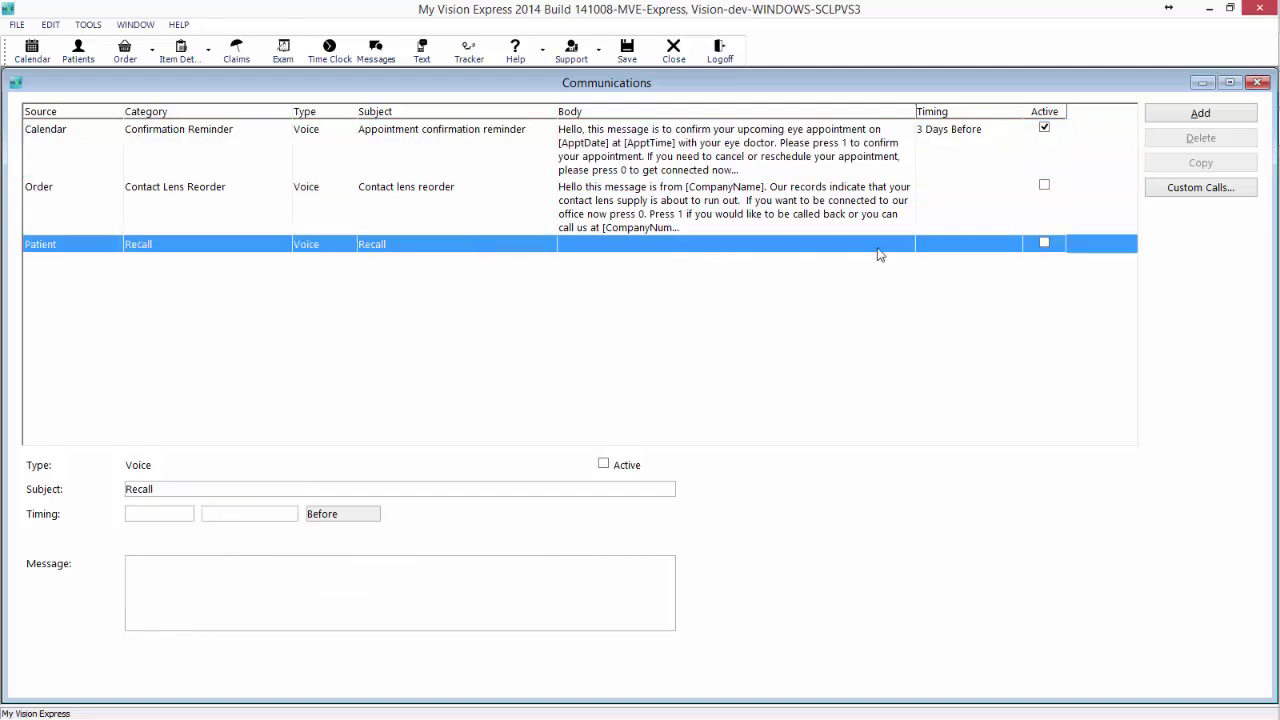
click(1200, 190)
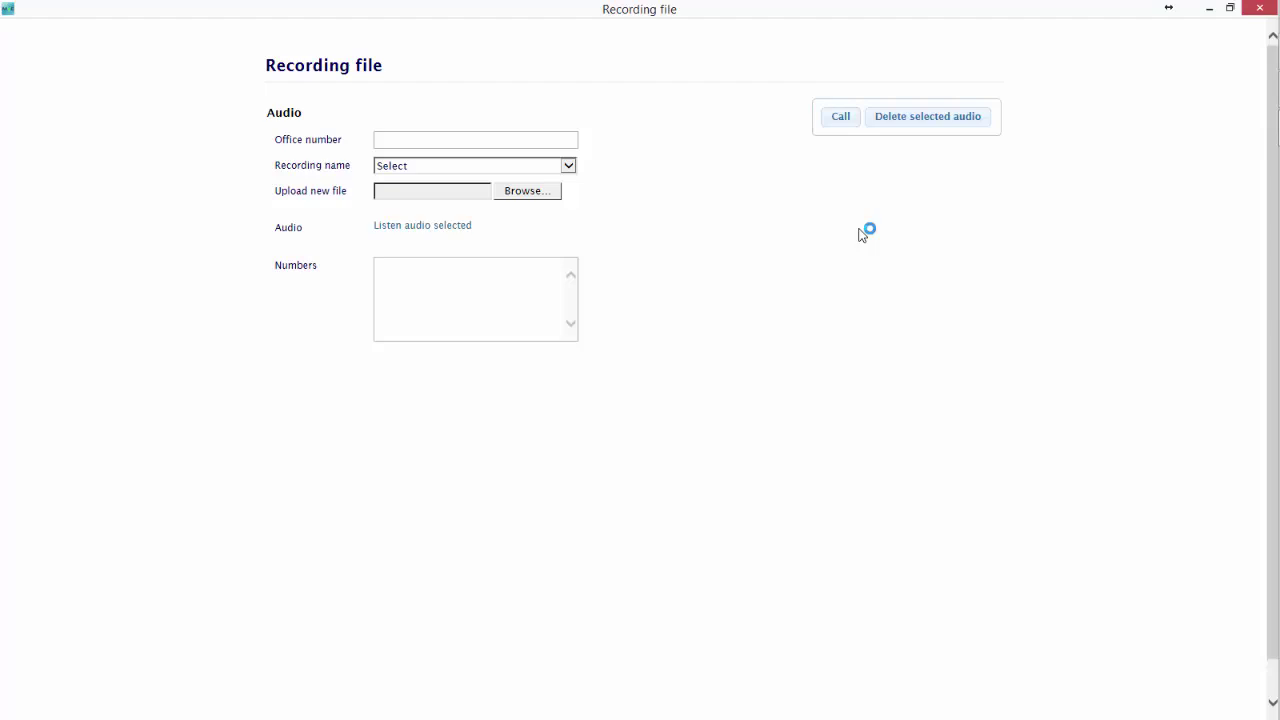
click(559, 136)
click(520, 194)
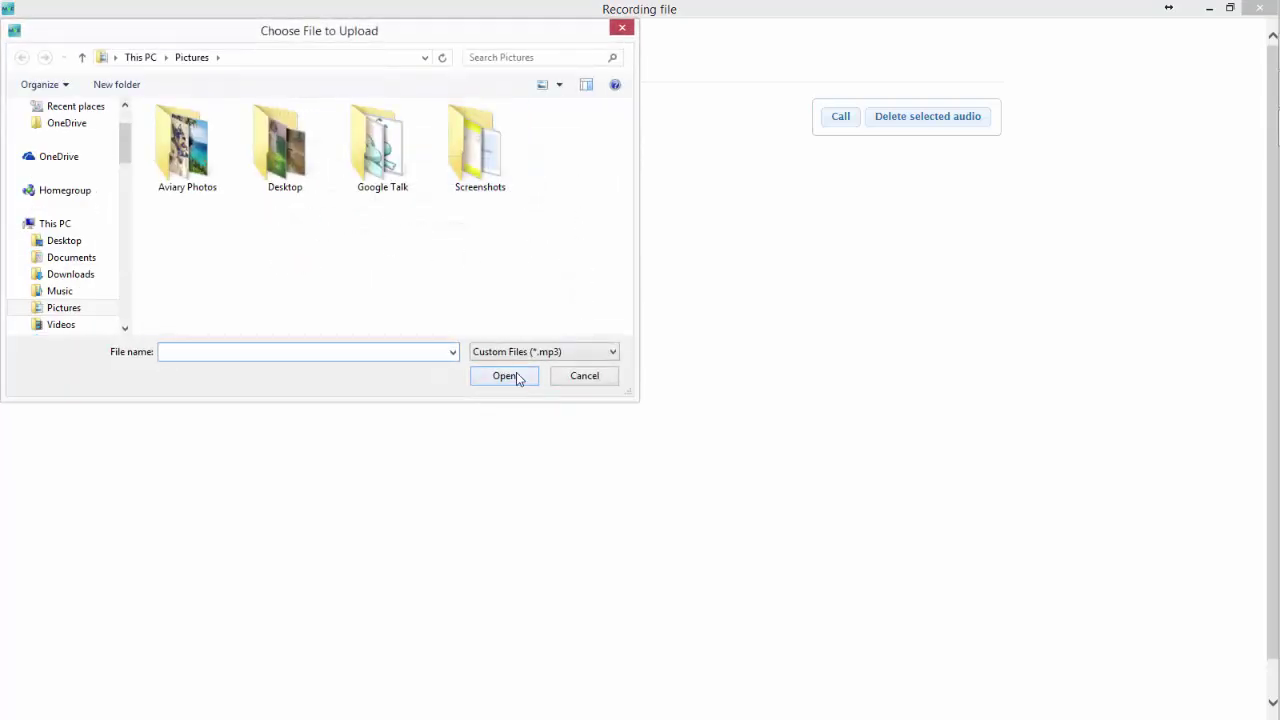
click(584, 377)
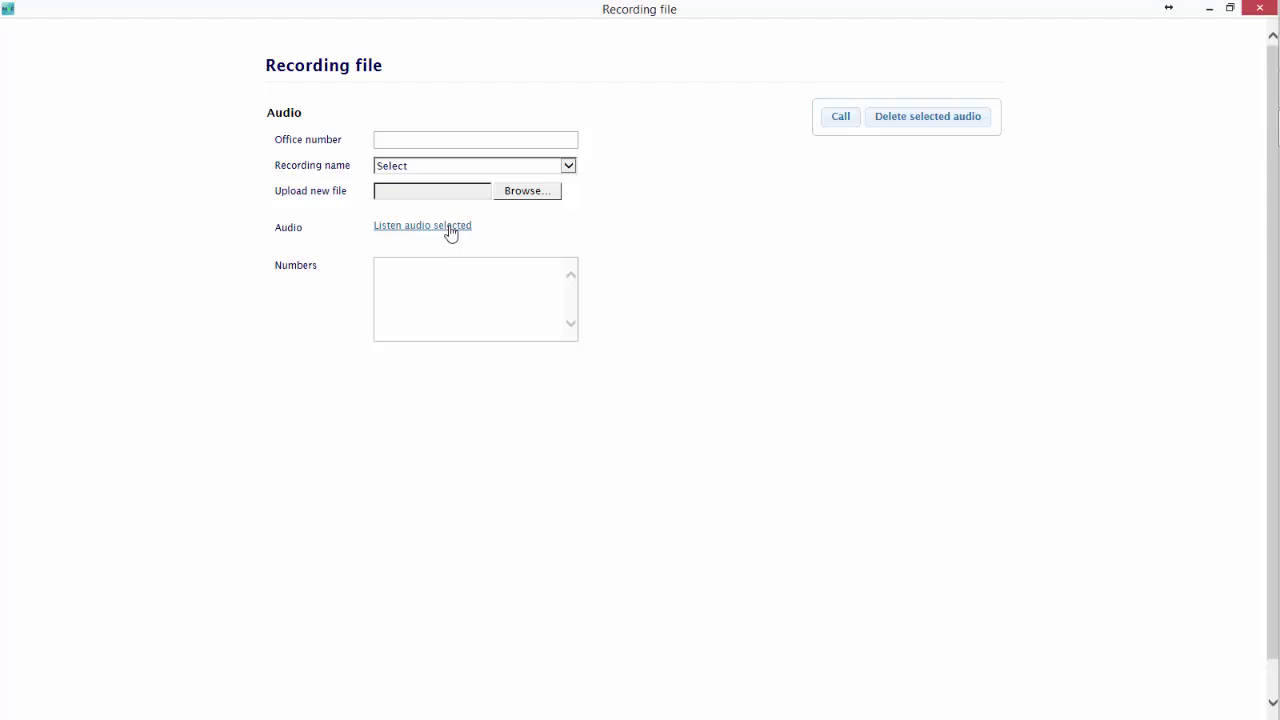
click(442, 272)
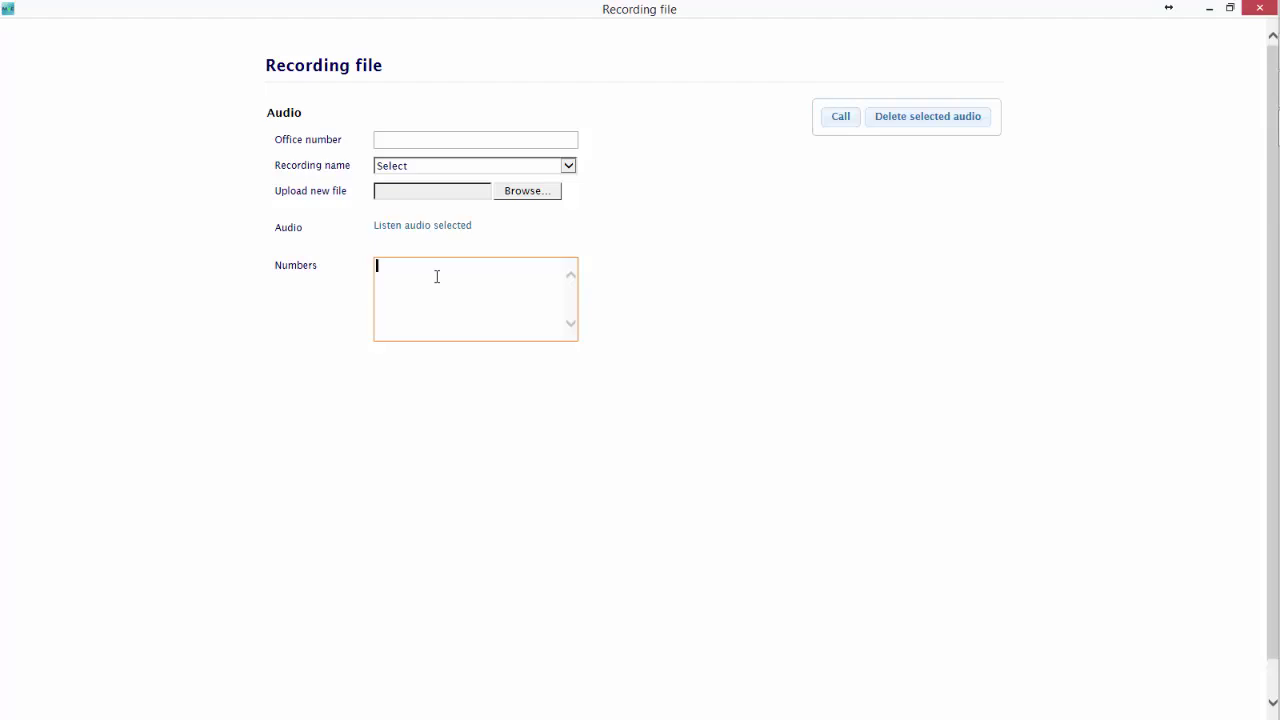
key(Return)
key(Return)
click(1273, 7)
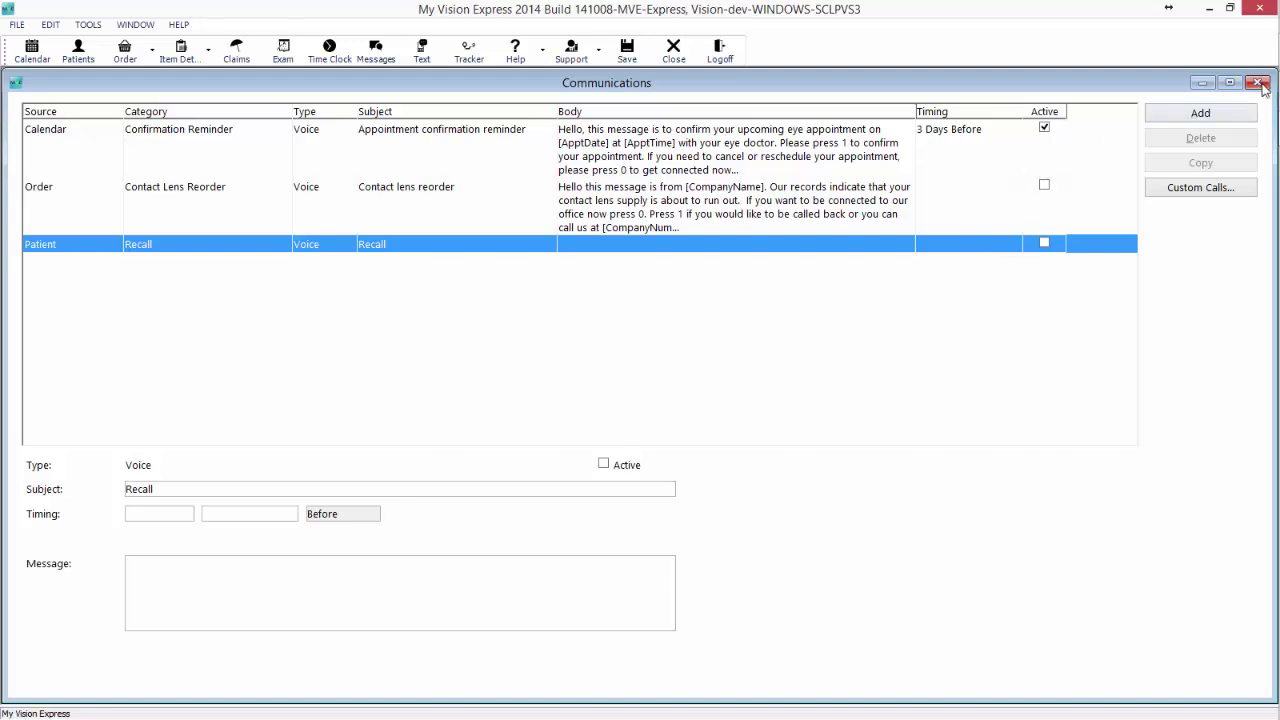
Close Communications saving changes, then open a patient's record found by last-name search.
click(1261, 86)
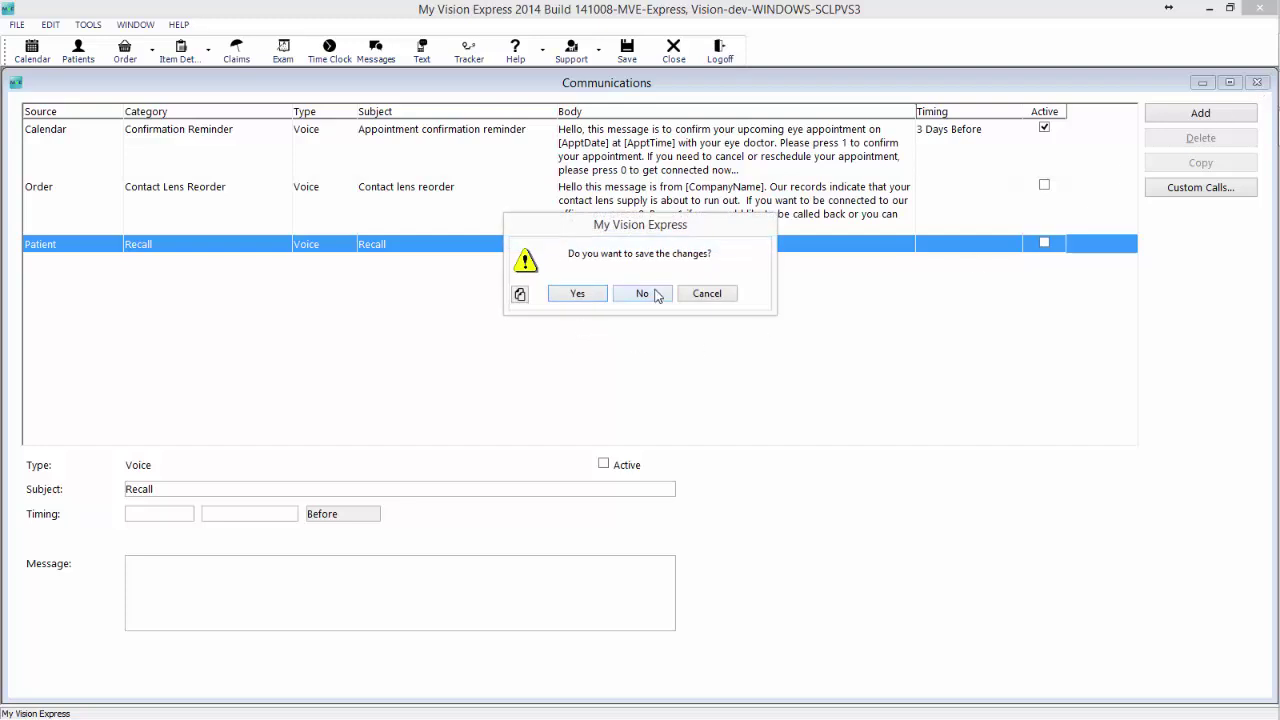
click(588, 297)
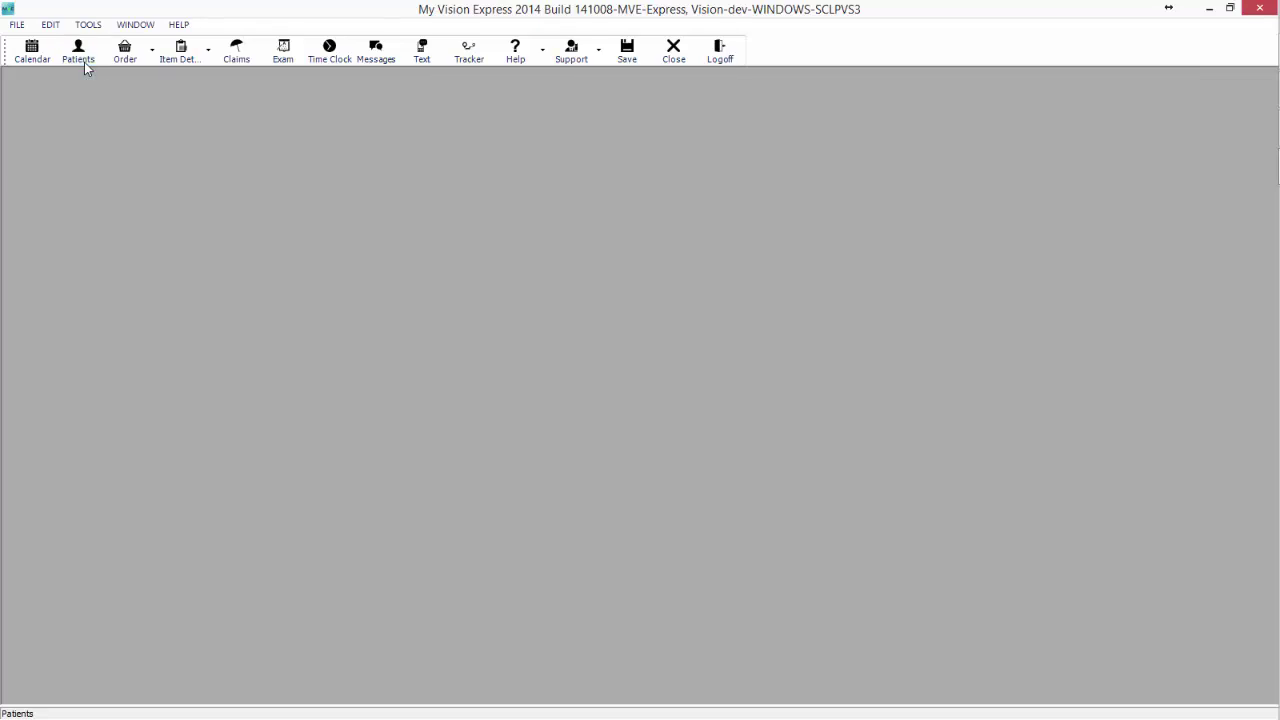
click(84, 62)
text(king)
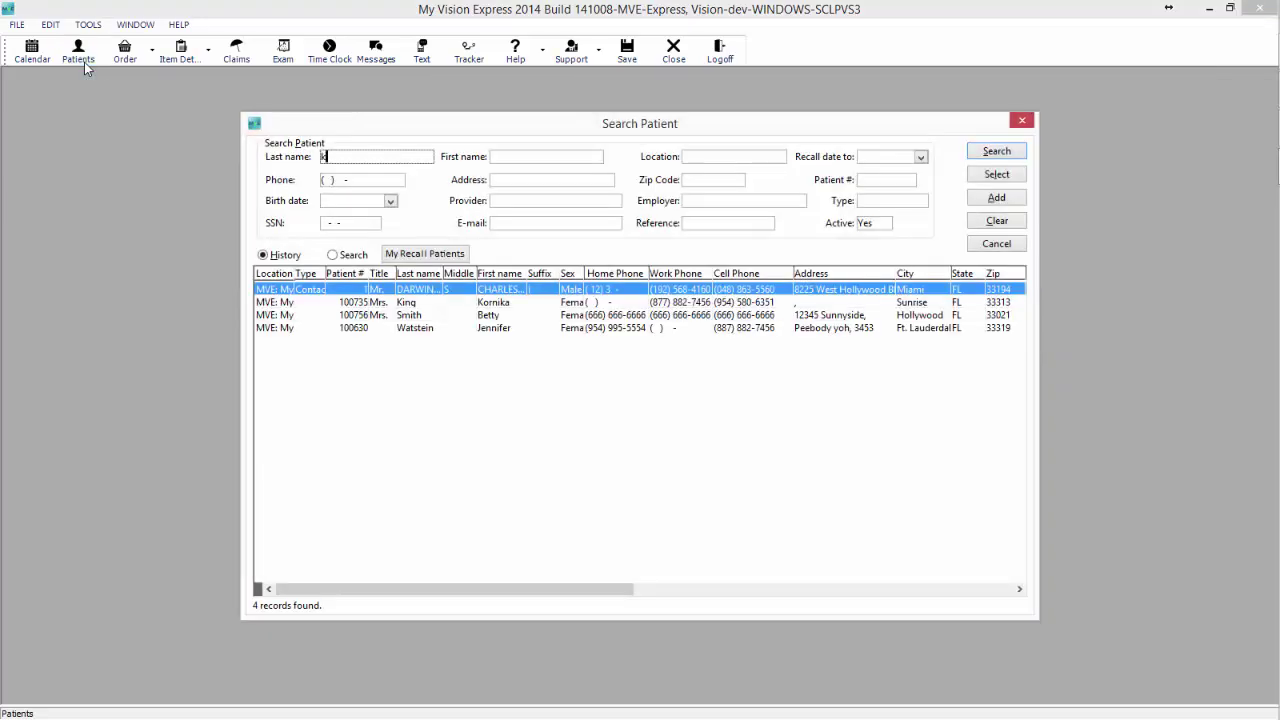
click(997, 151)
double_click(584, 291)
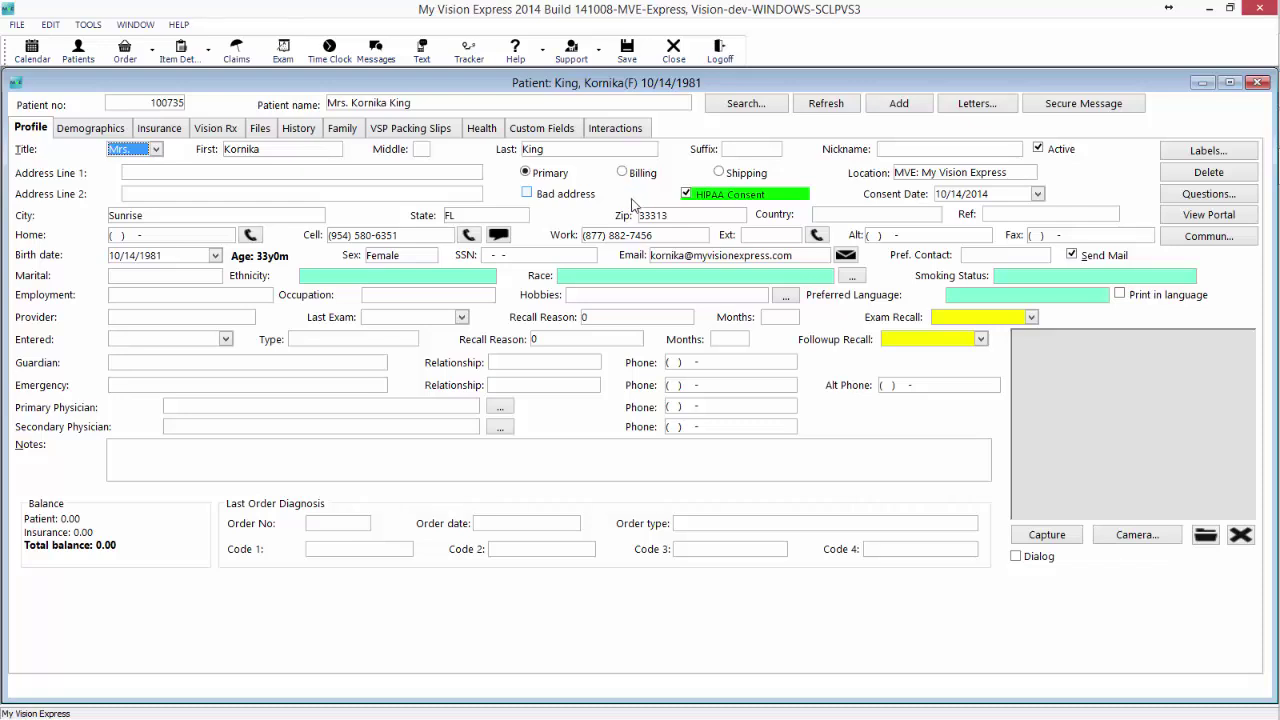
Enable all text messages in the patient's communication preferences, adjusting the Promotions boxes, then close it.
click(1192, 240)
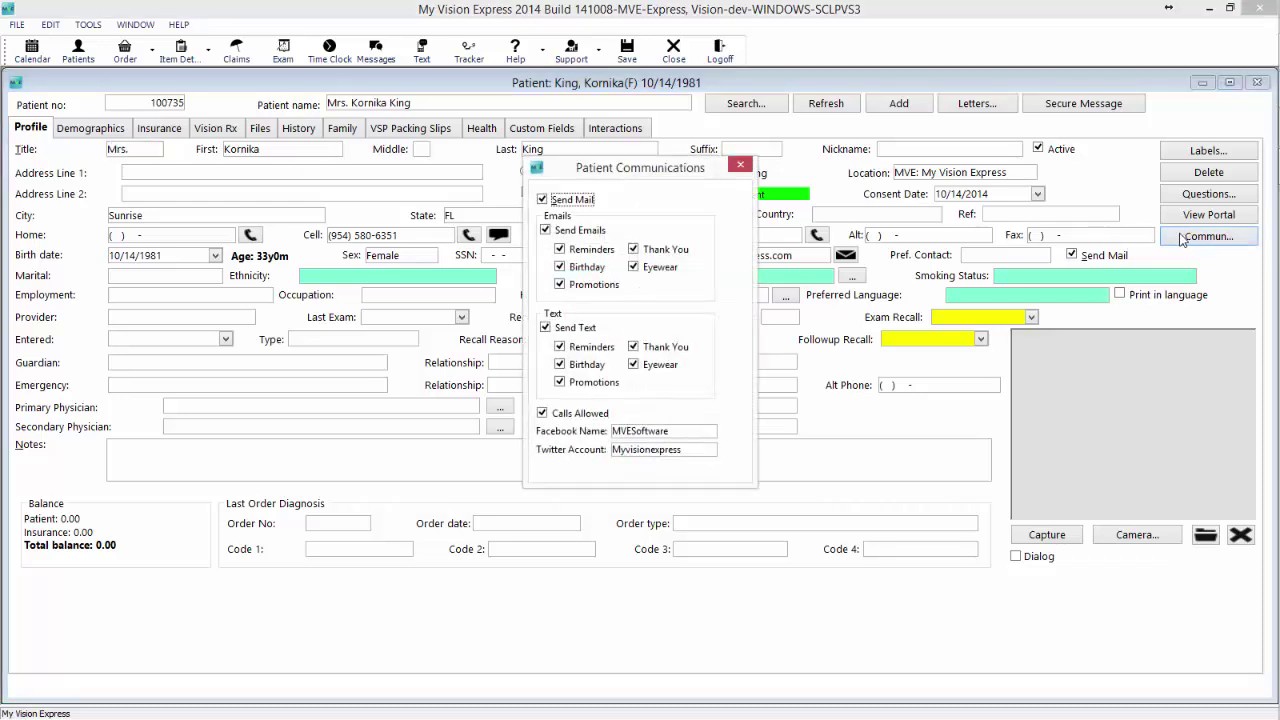
click(546, 328)
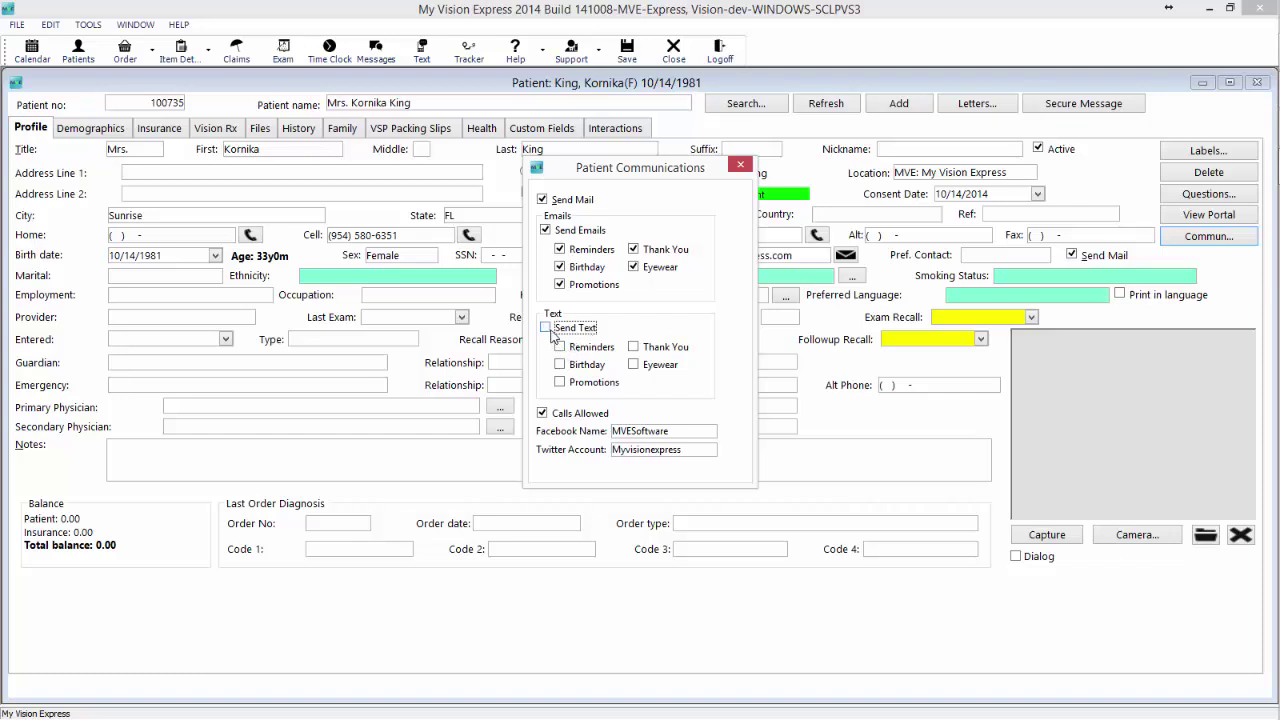
click(548, 329)
click(577, 286)
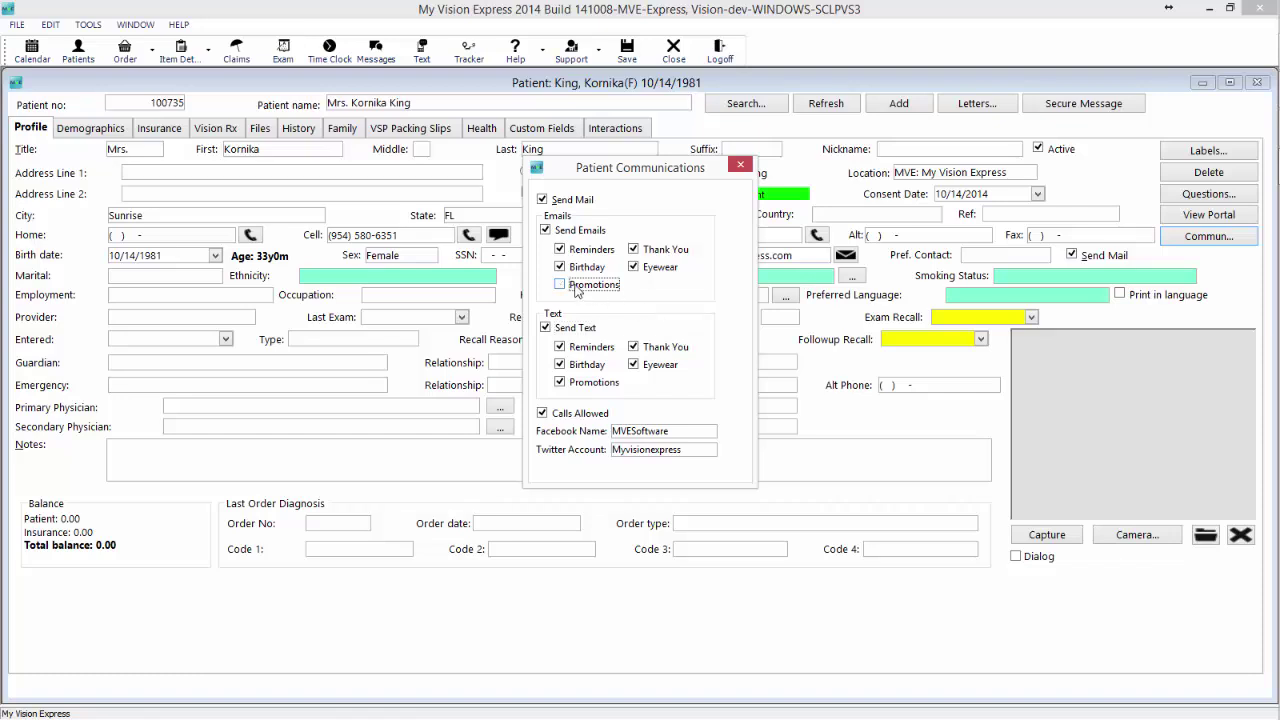
click(595, 385)
click(590, 285)
click(741, 165)
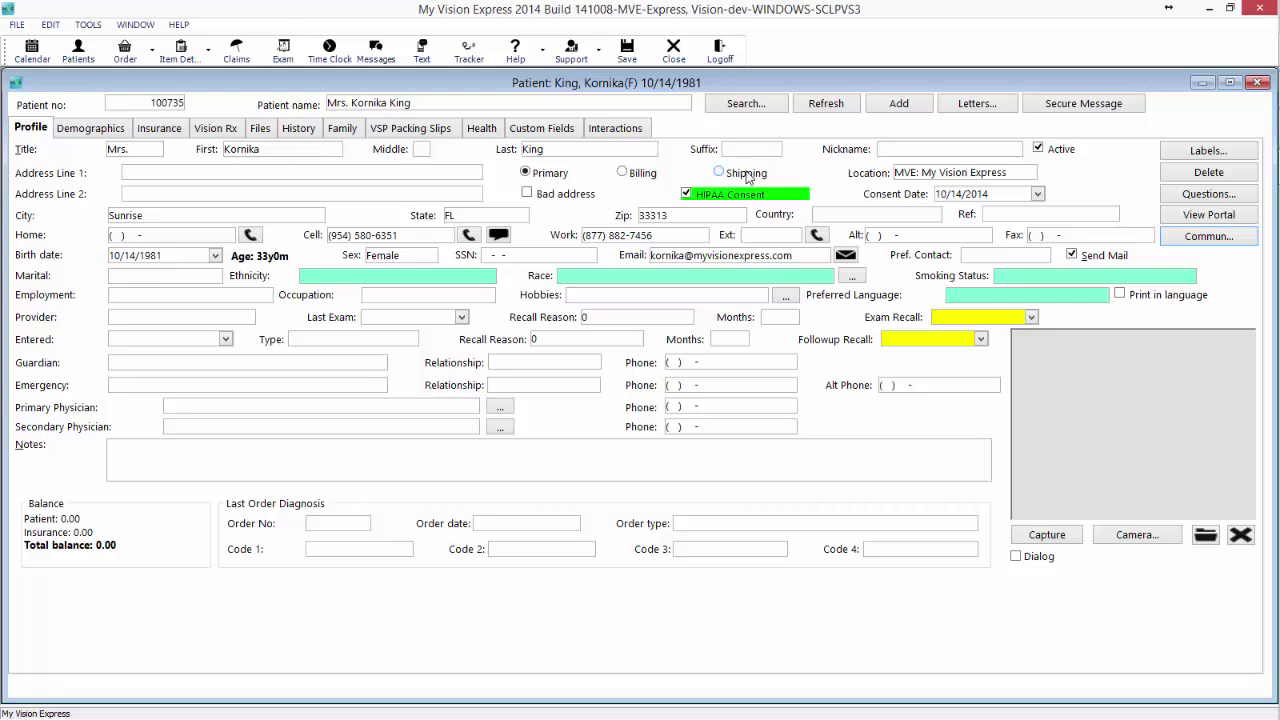
click(1208, 240)
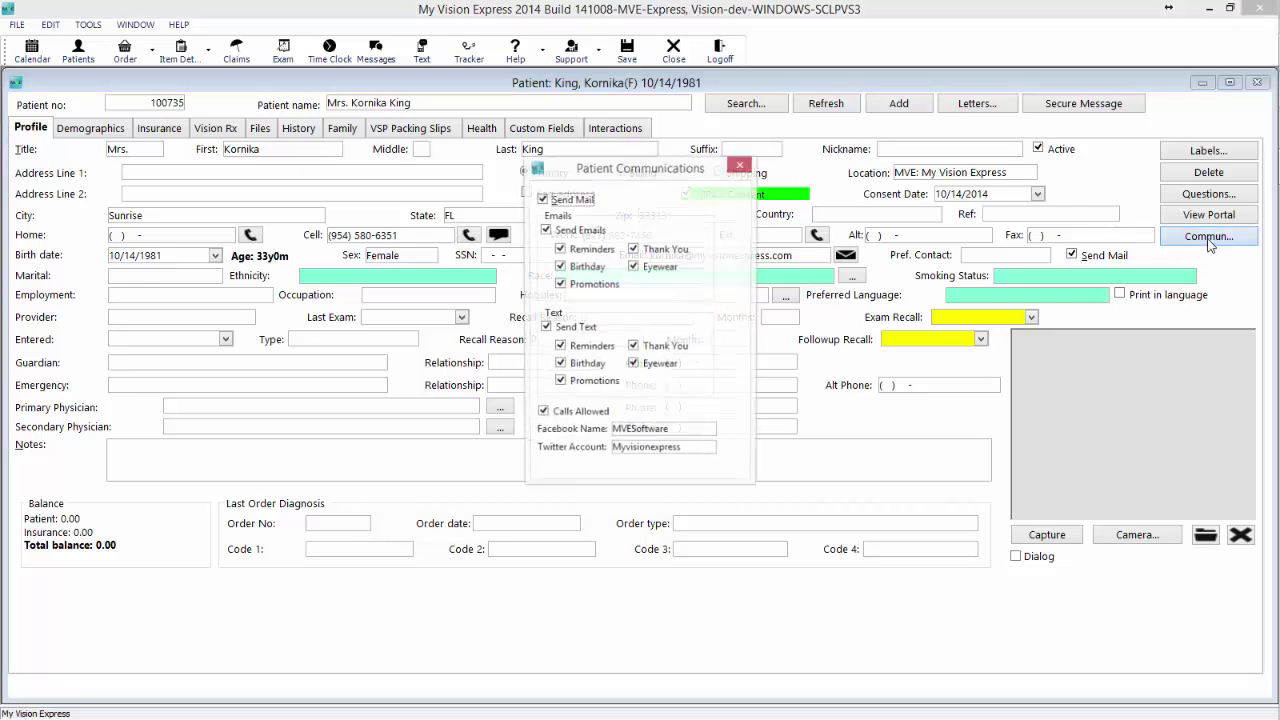
click(545, 328)
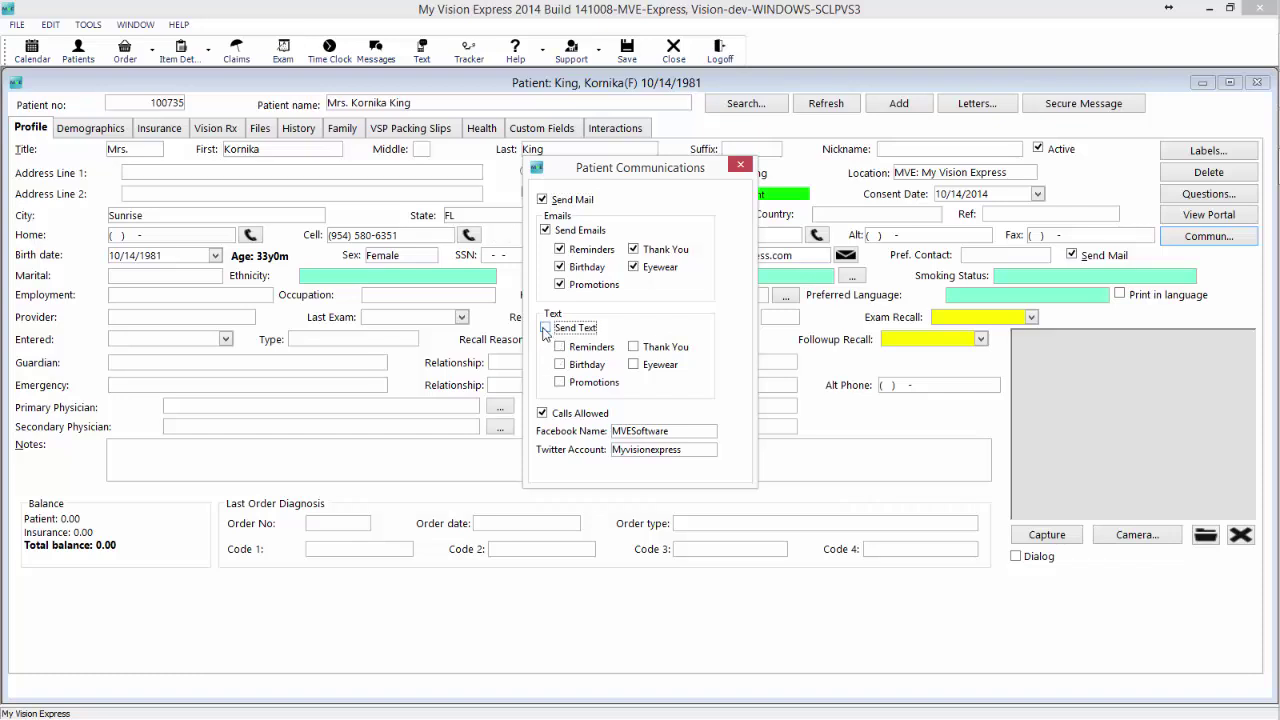
click(545, 328)
click(740, 164)
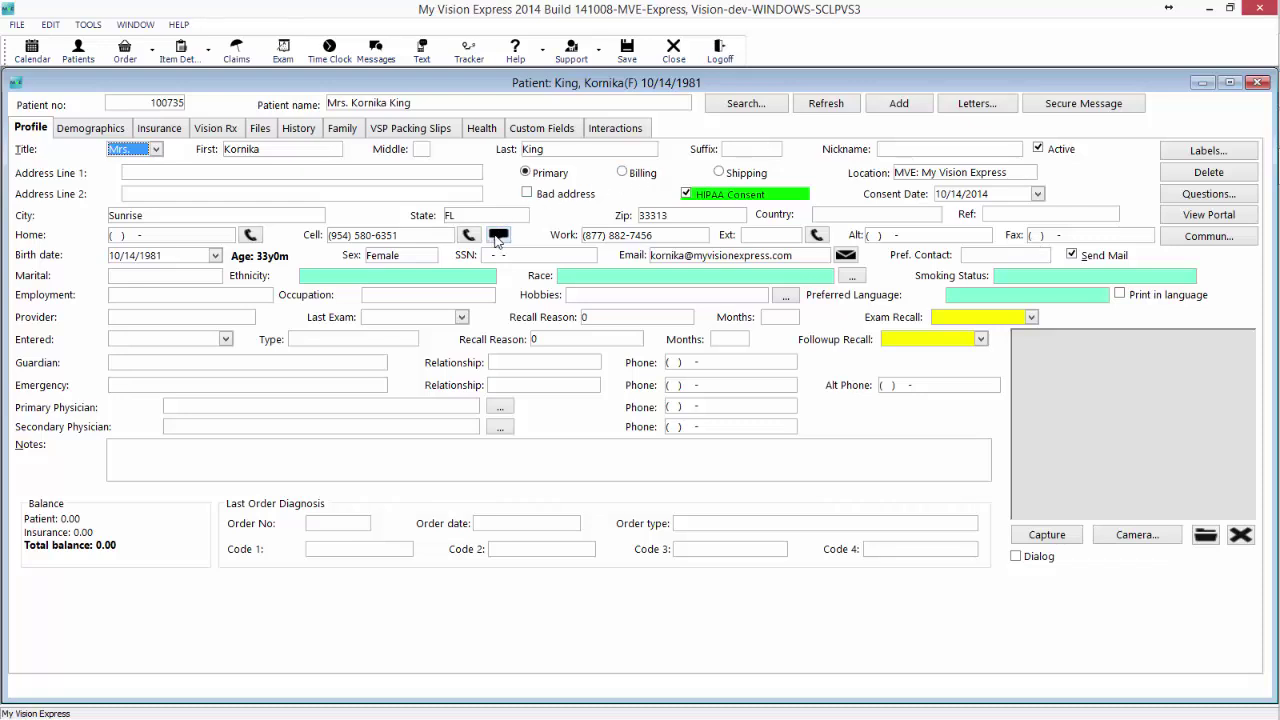
Text 'Hey! Are you on your way?' to the patient's cell and acknowledge delivery.
click(497, 236)
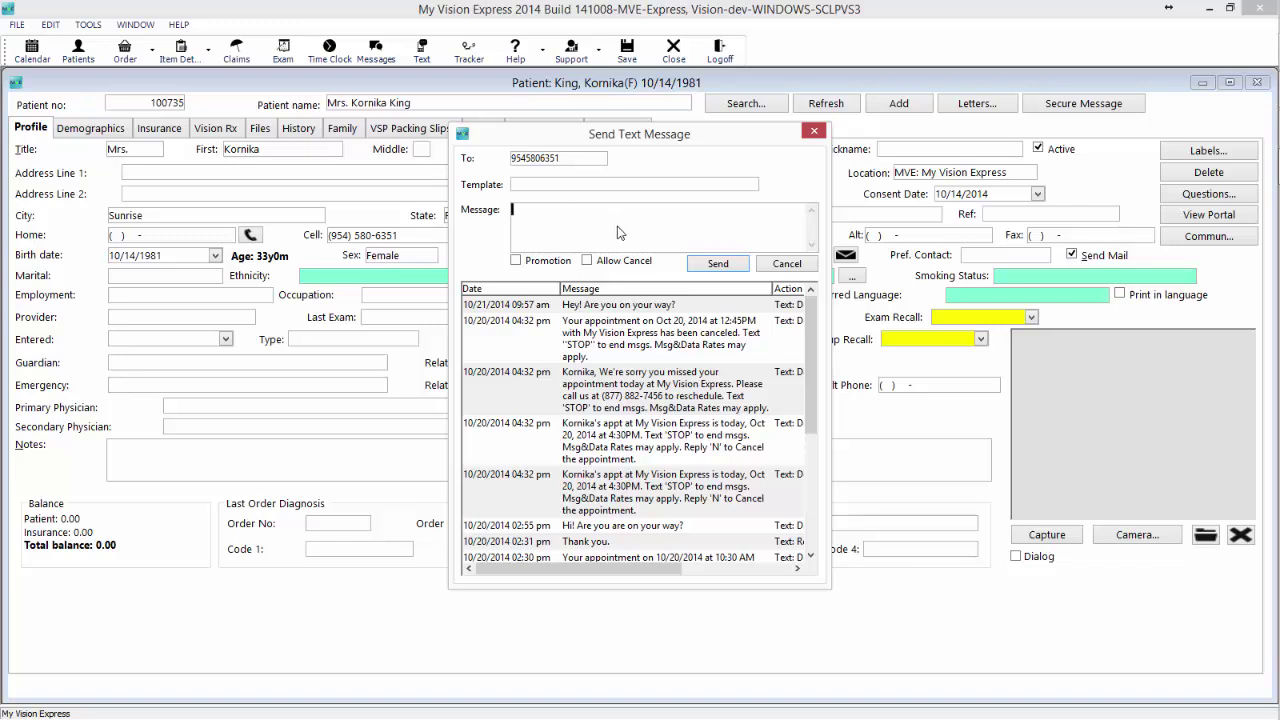
text(Hey! Are you on your way?)
click(737, 267)
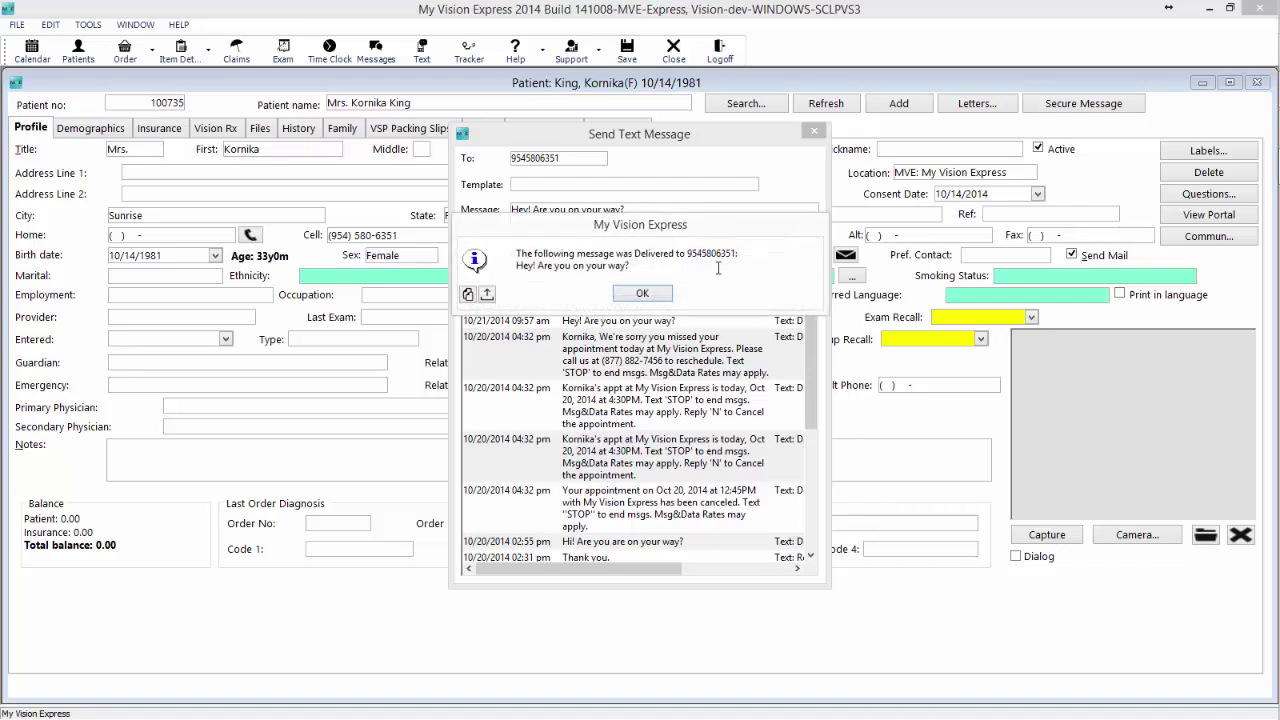
click(634, 292)
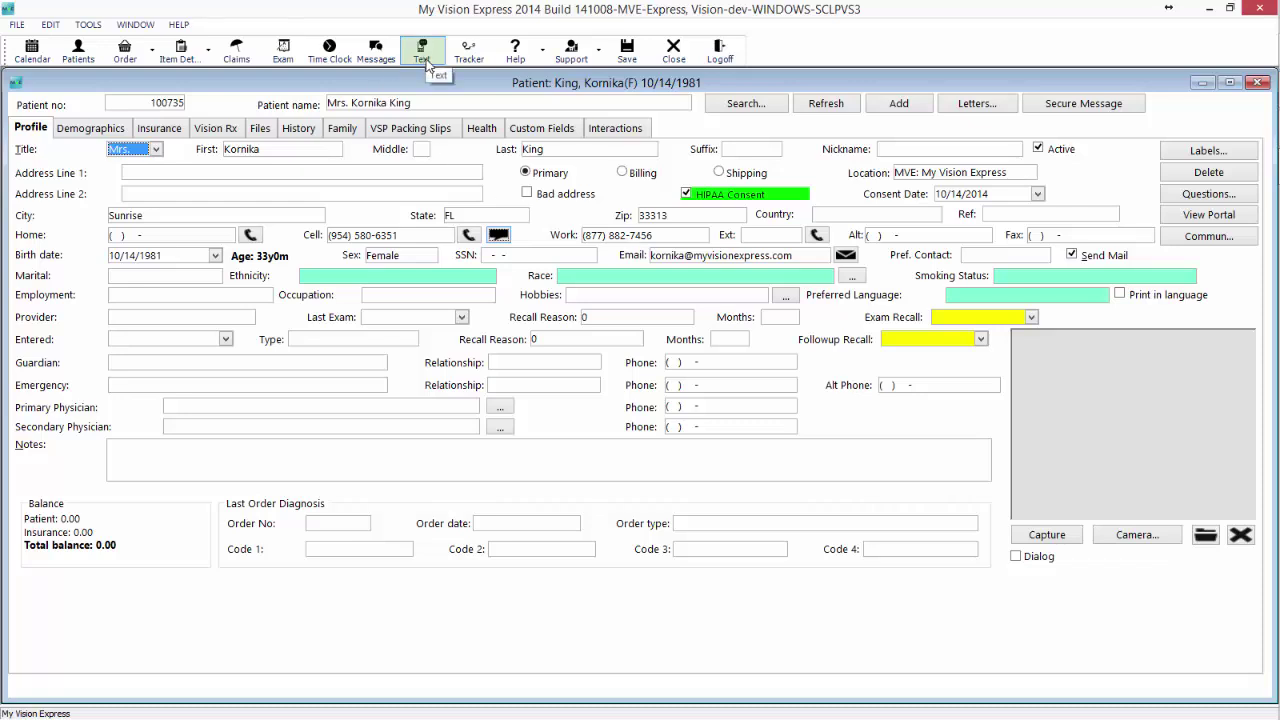
click(430, 52)
click(430, 52)
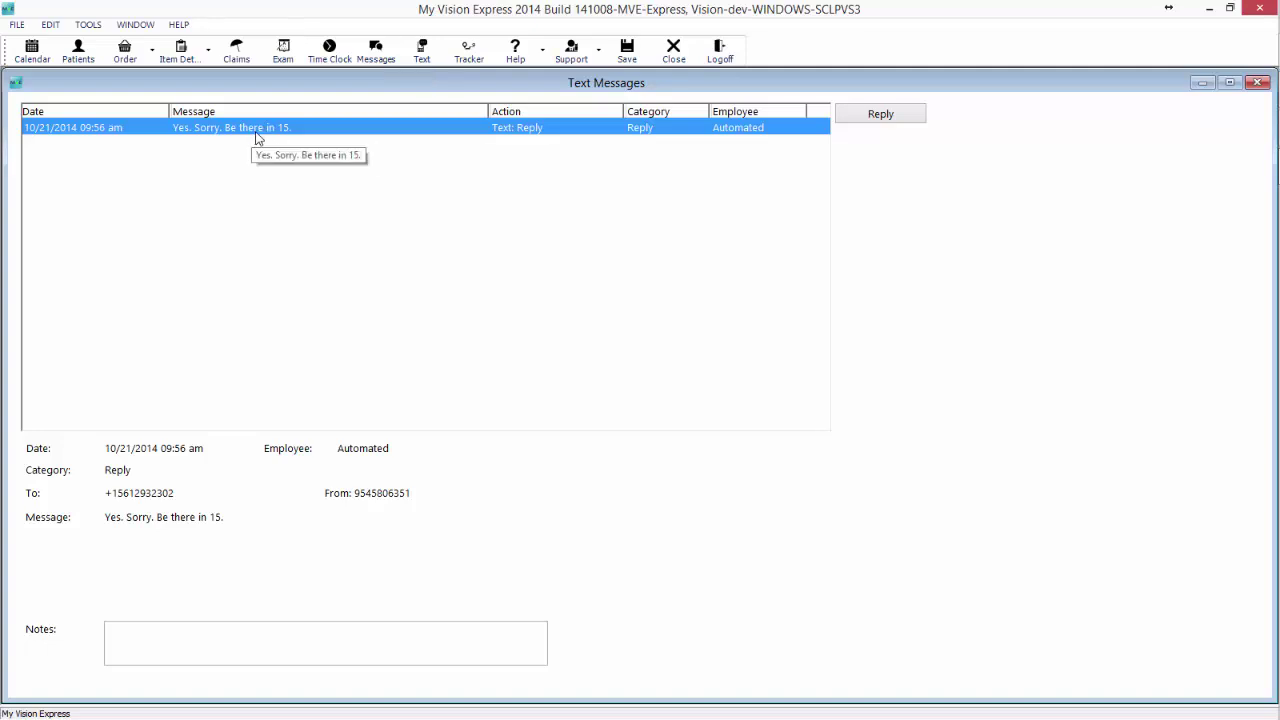
click(918, 118)
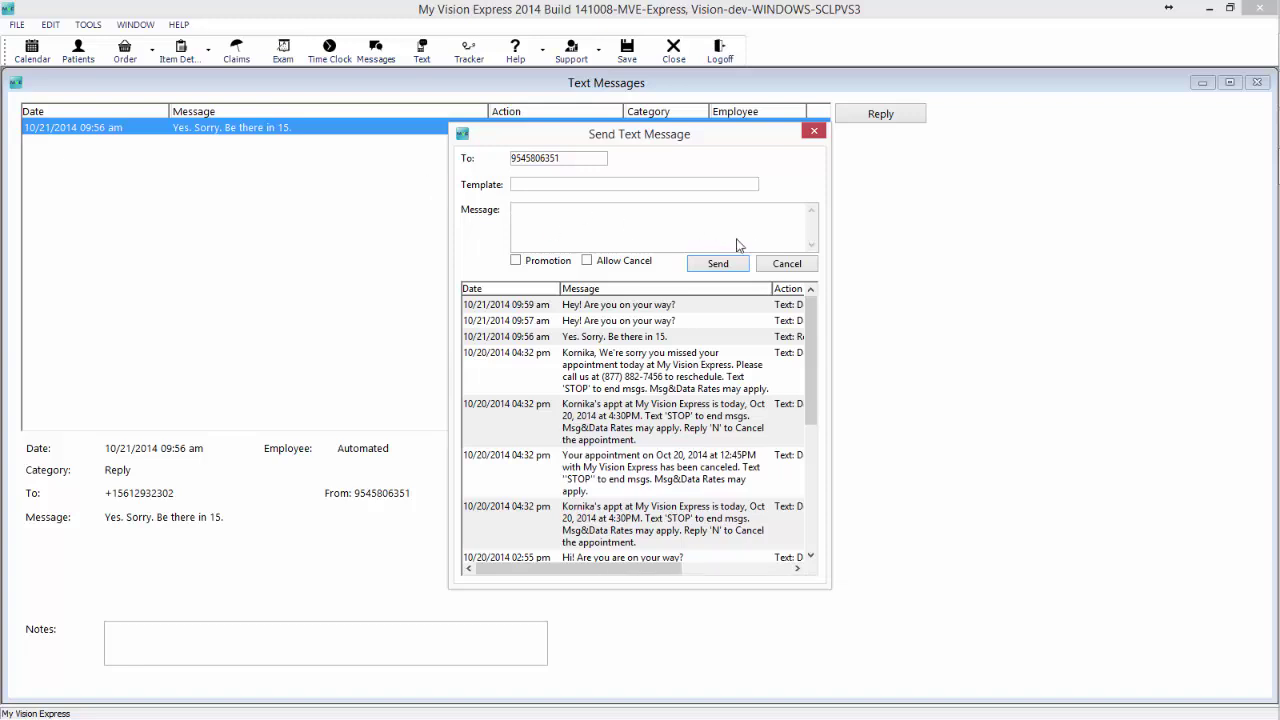
click(816, 137)
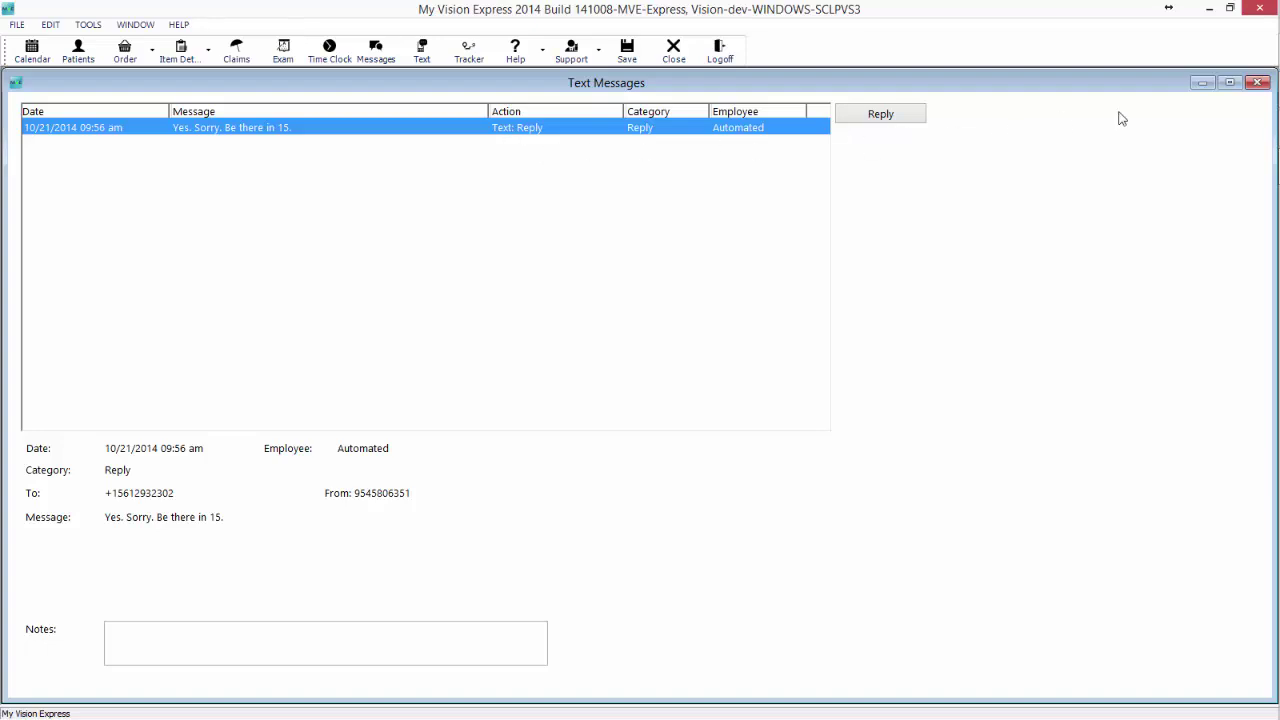
click(1258, 83)
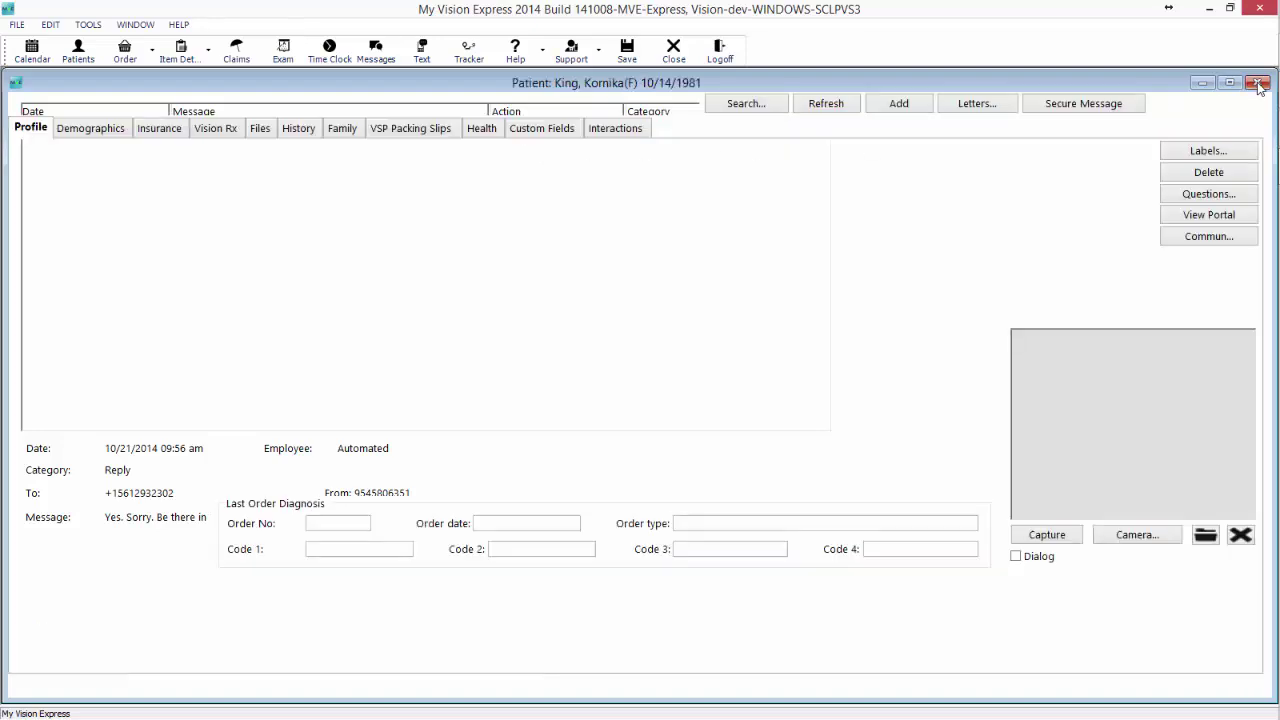
Review the 09:57 outgoing text and the patient's 09:56 reply in Interactions.
click(636, 130)
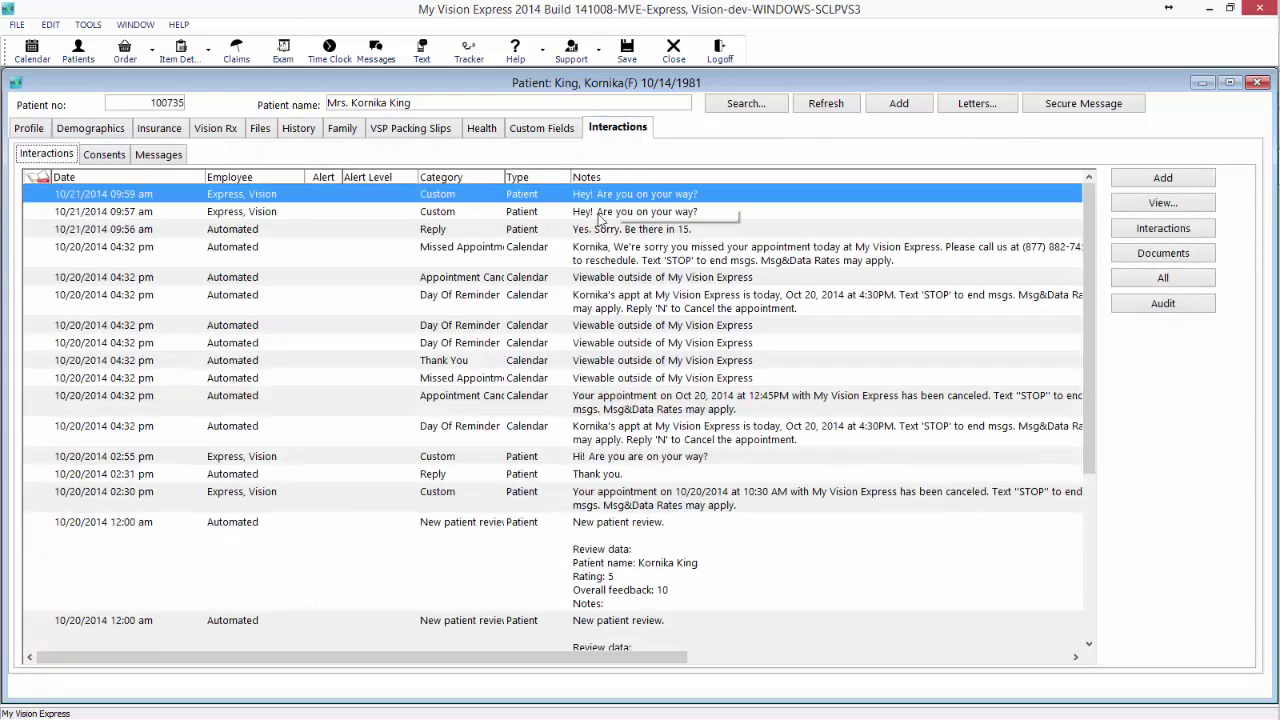
click(643, 212)
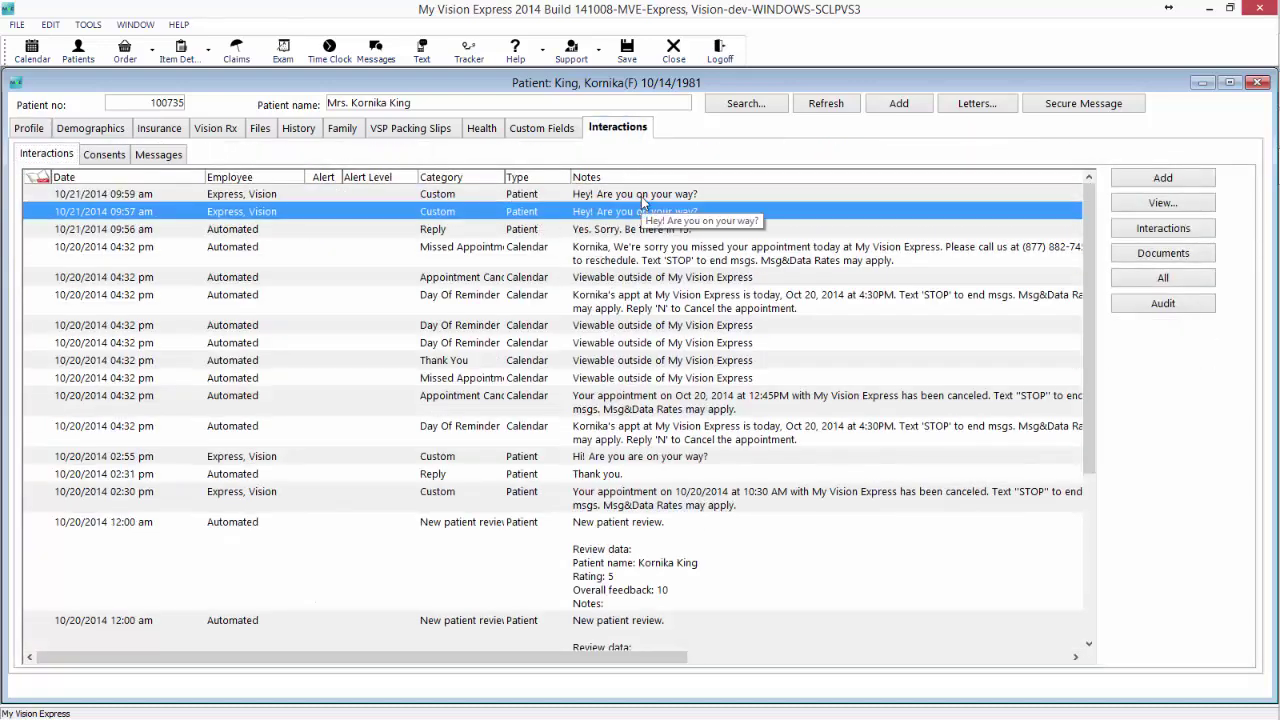
click(643, 200)
click(638, 232)
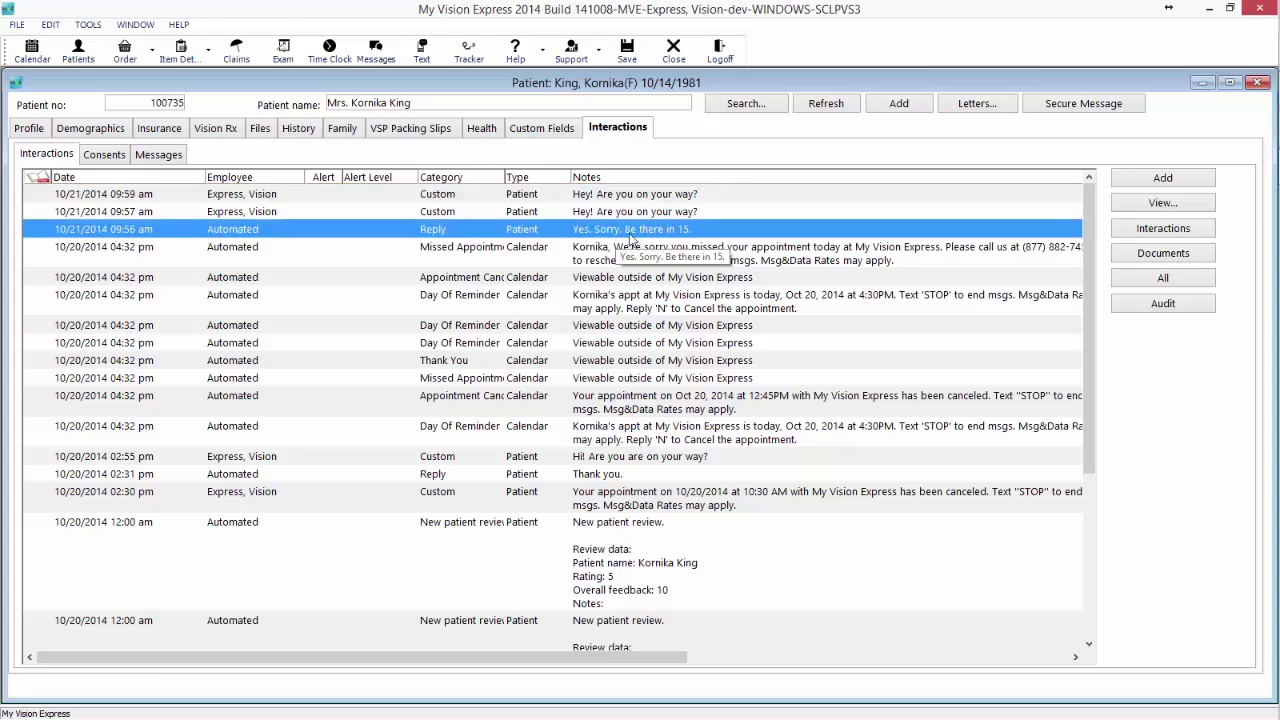
click(29, 130)
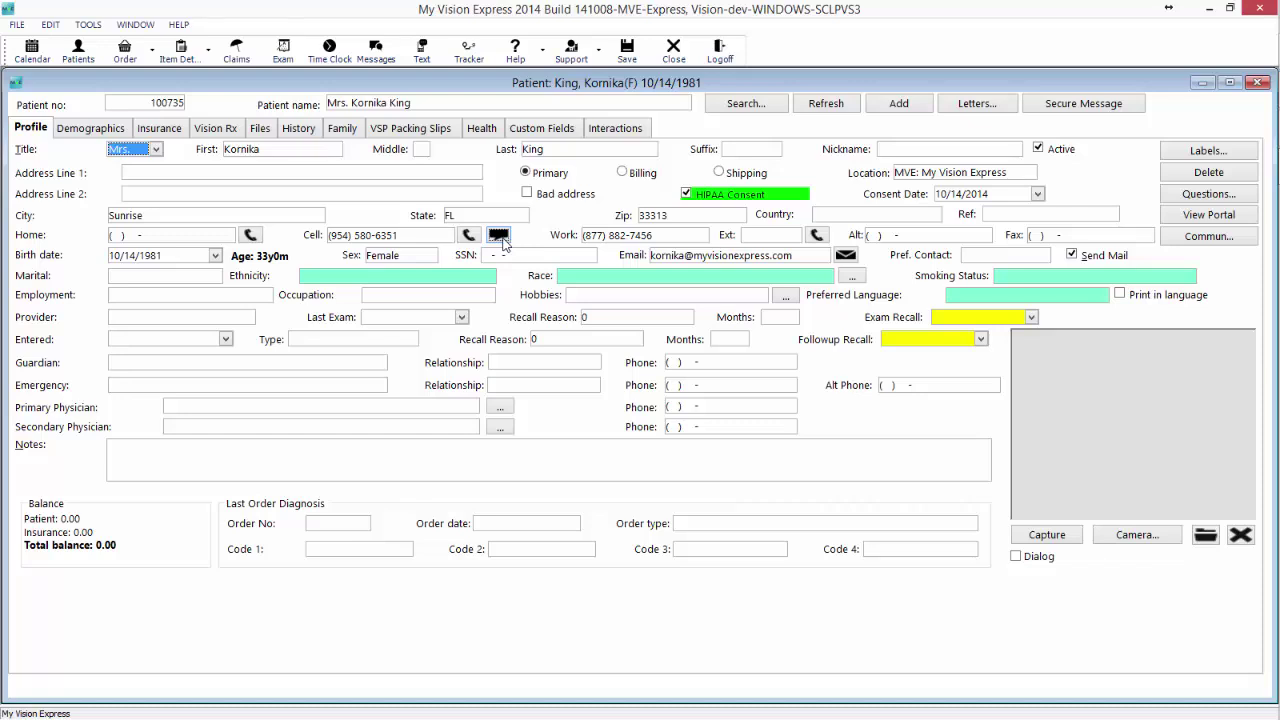
Discard a new unsent text and close the patient record without saving.
click(498, 235)
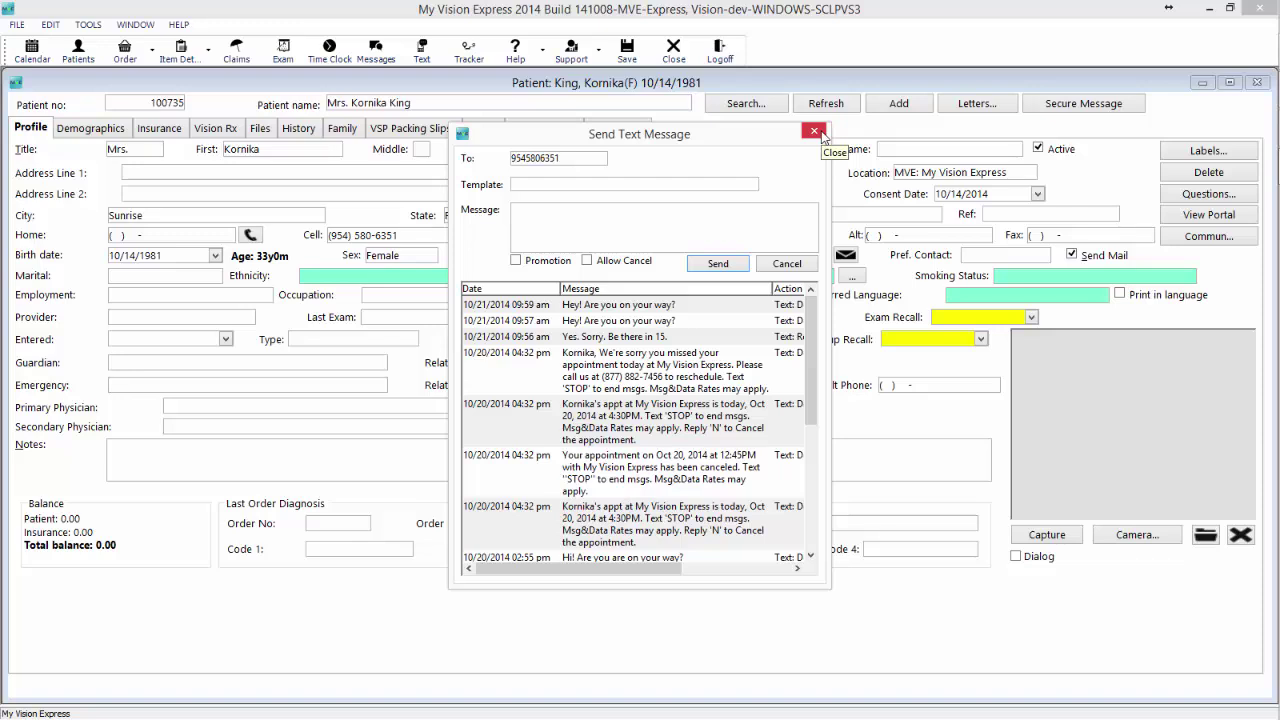
click(816, 132)
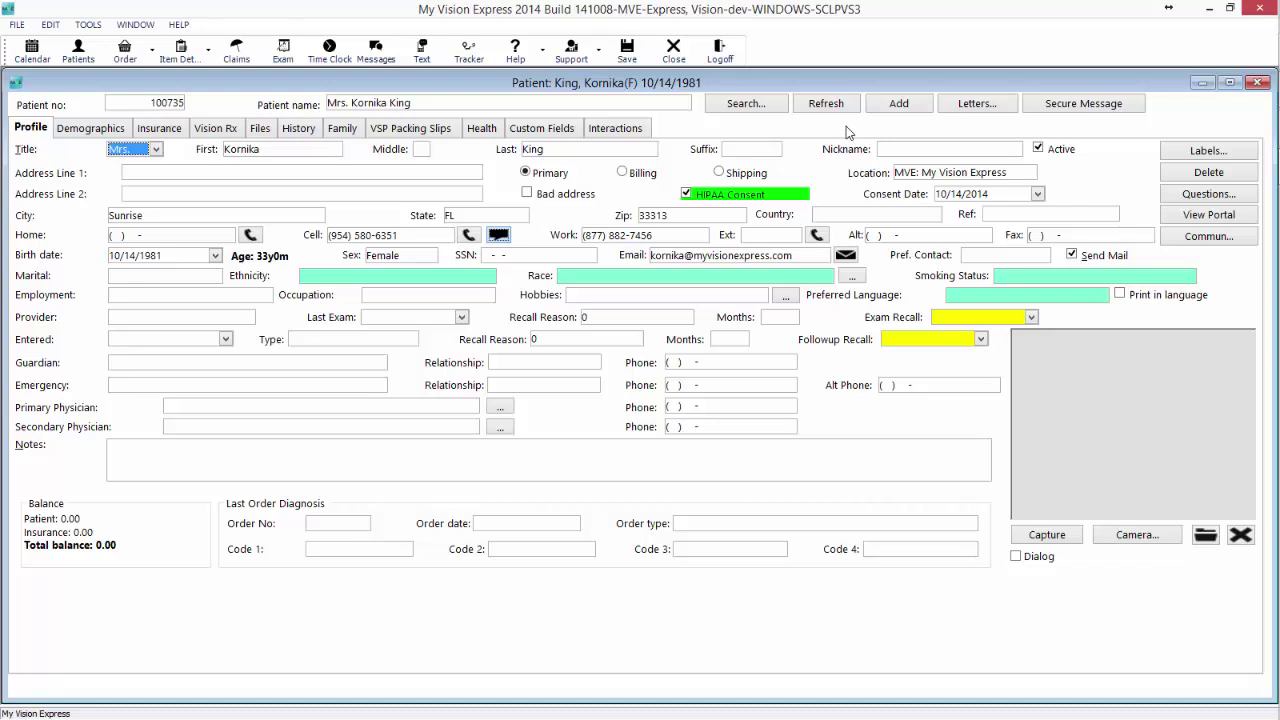
click(1259, 83)
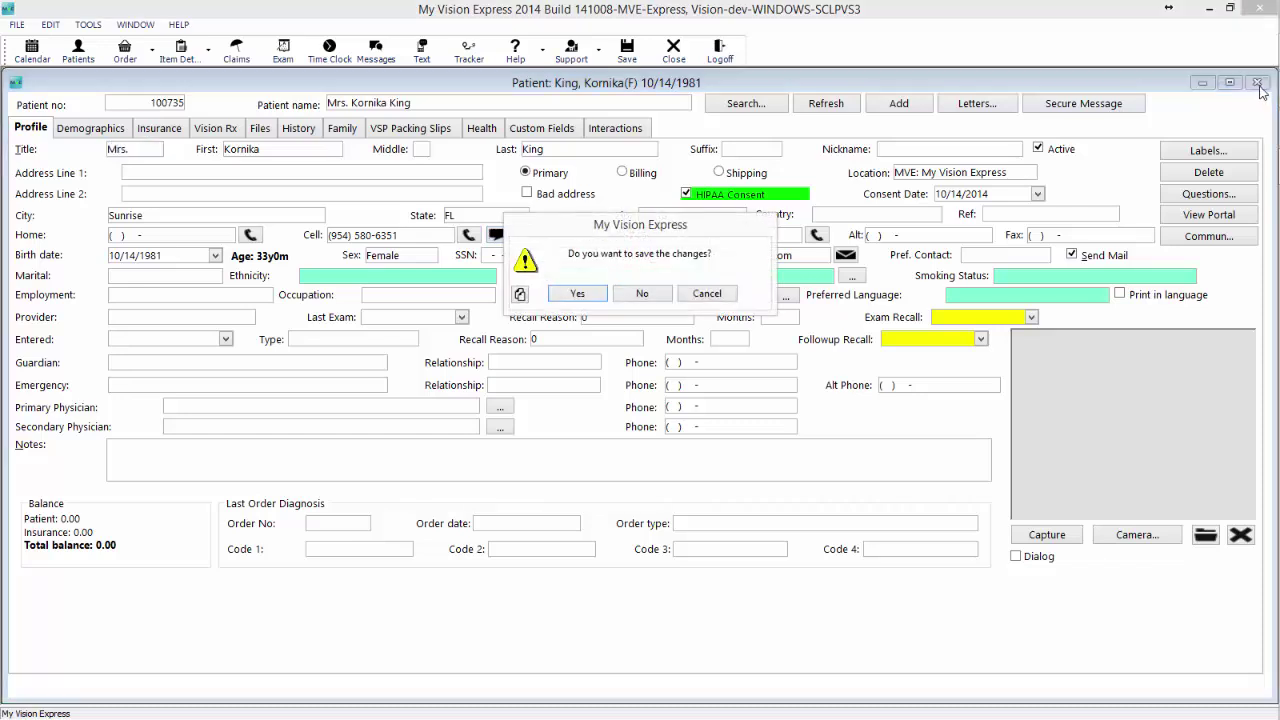
click(634, 294)
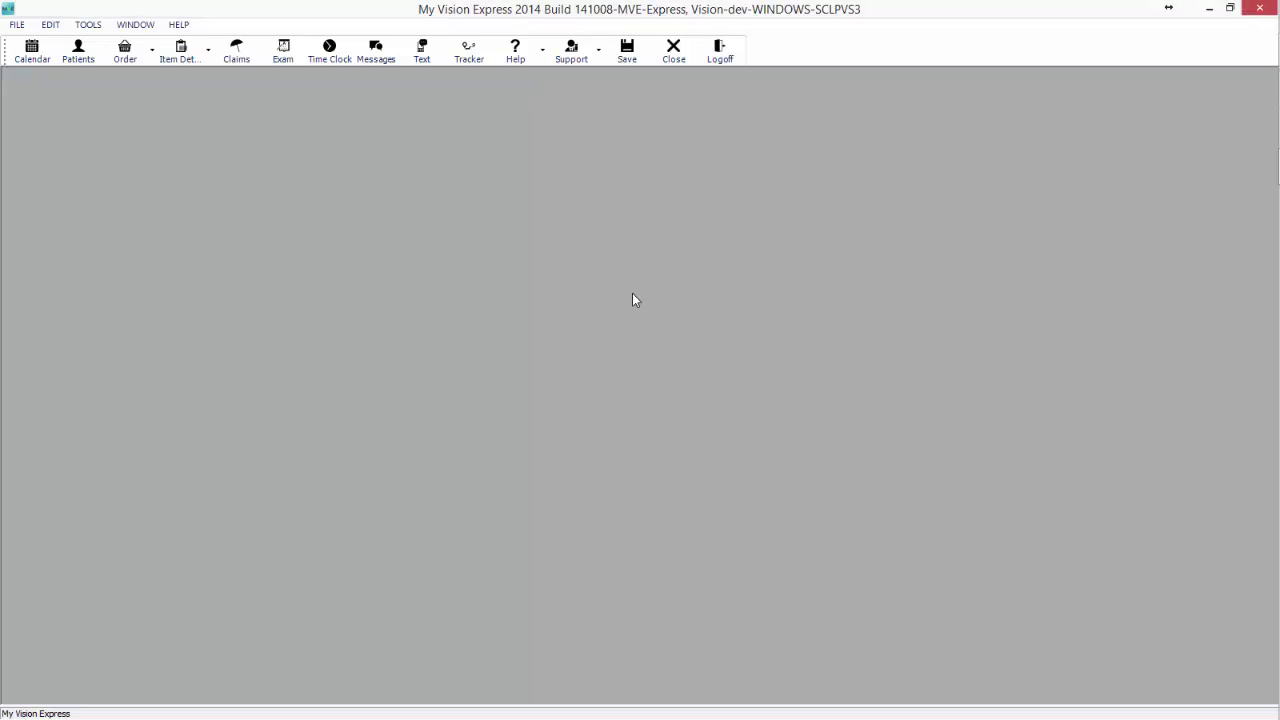
Search Letters with current criteria (303 records) and start a bulk SMS to them.
click(17, 25)
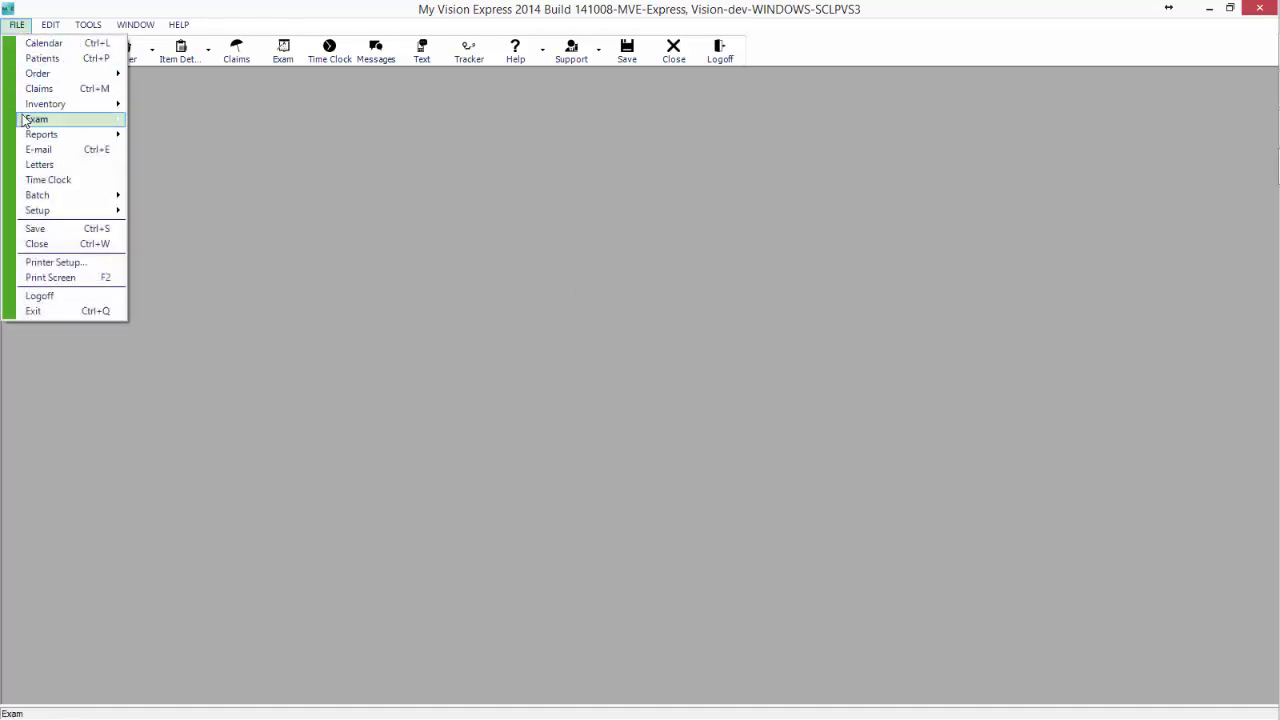
click(35, 166)
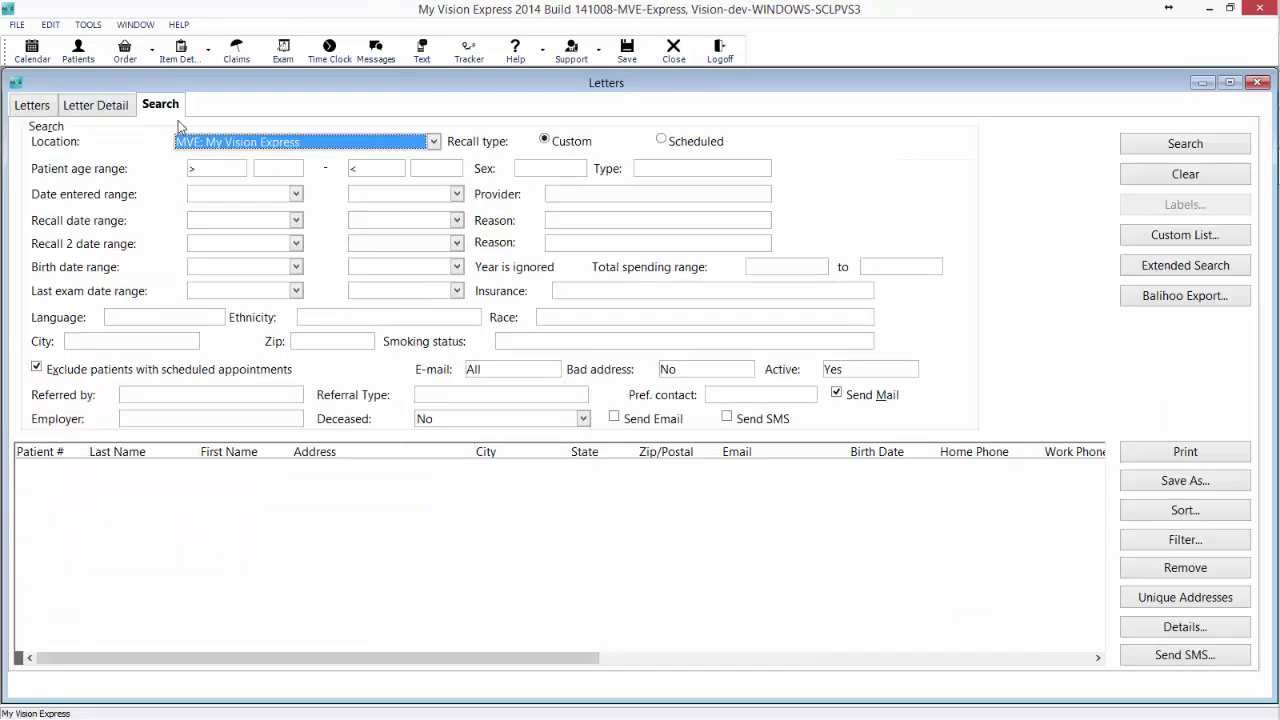
click(1160, 148)
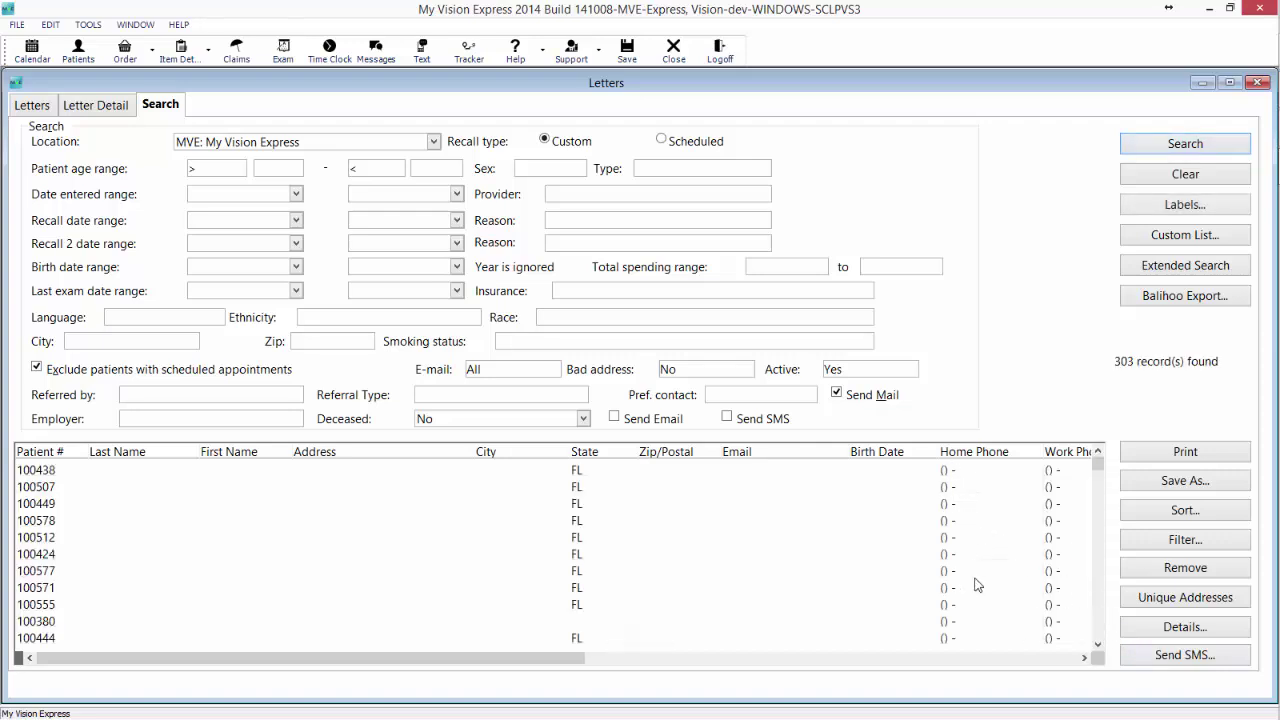
click(1196, 662)
click(612, 307)
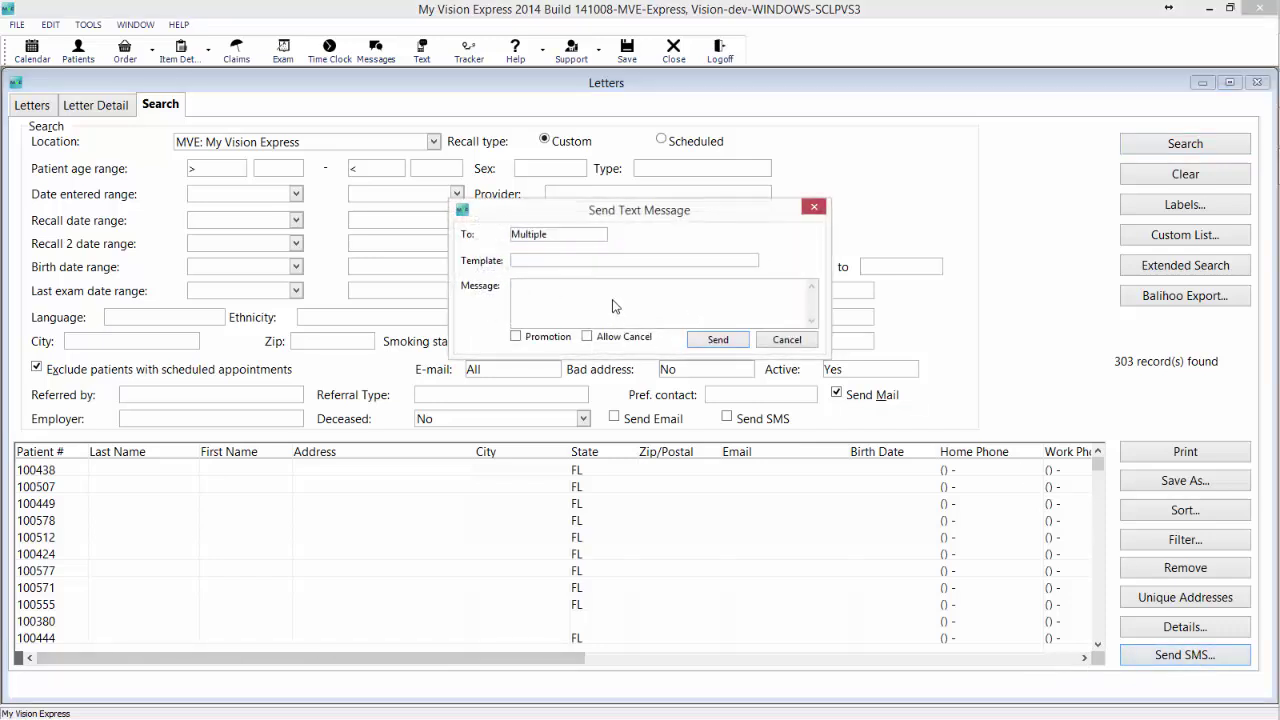
Draft the bulk text 'Test', mark it as a Promotion, and send it.
text(Test.)
click(529, 340)
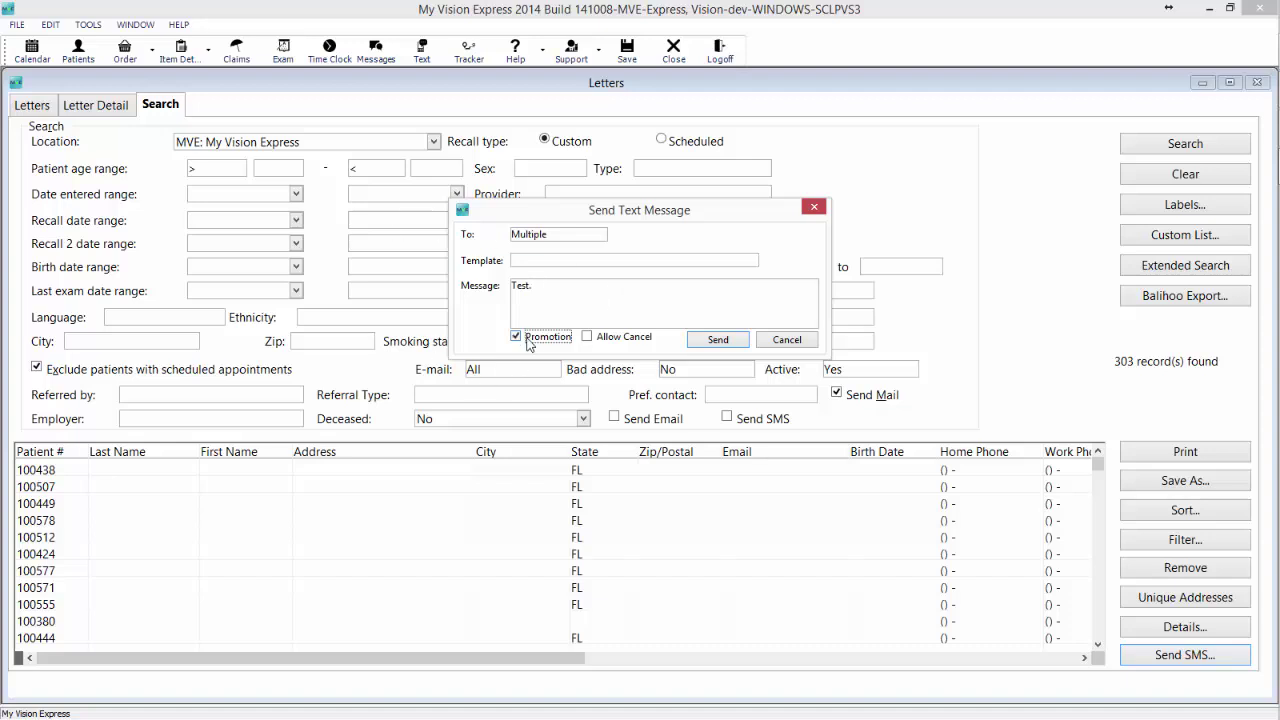
click(718, 340)
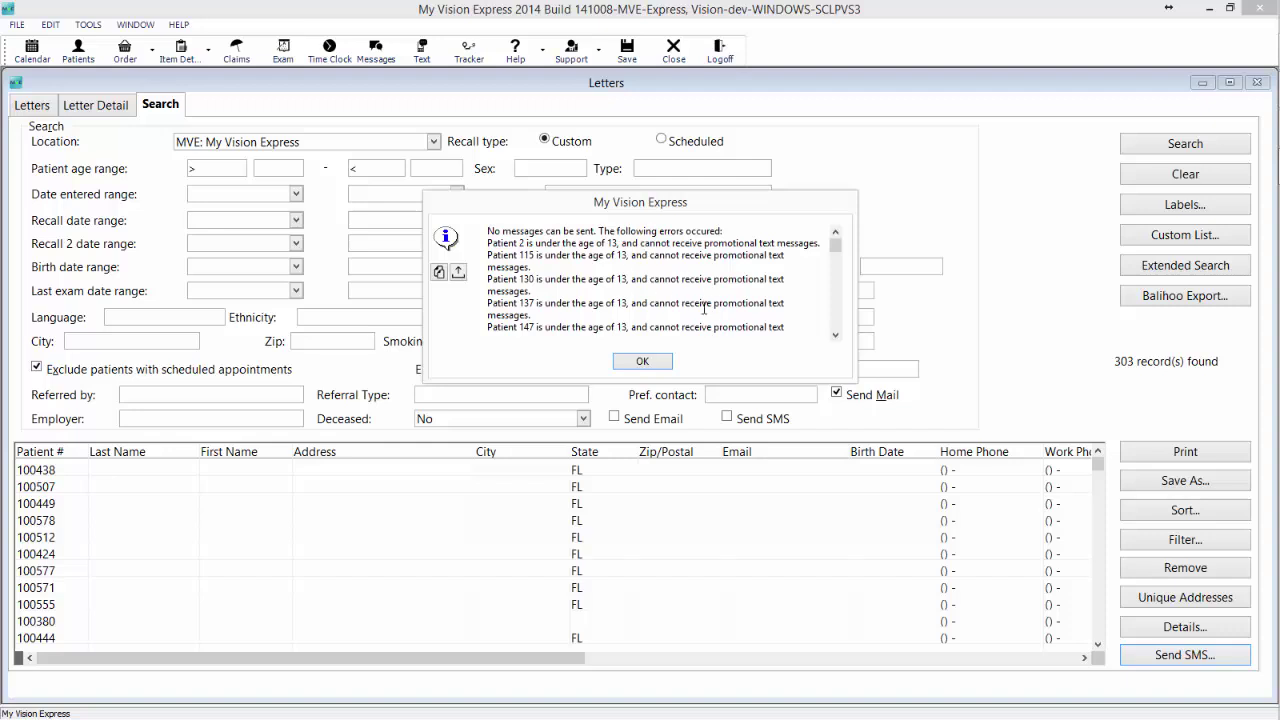
Review the under-13 and opted-out errors, cancel the unsent text, and close Letters.
drag(838, 244, 842, 292)
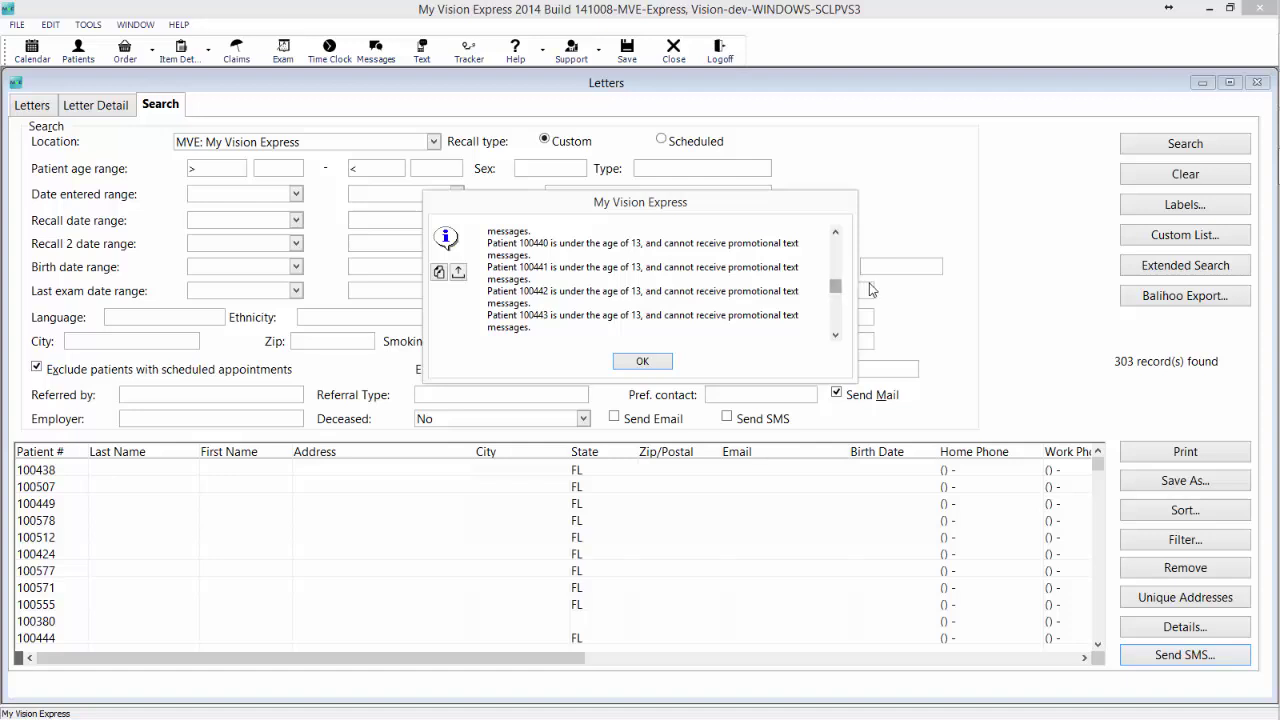
scroll(840, 292, down, 1)
drag(840, 292, 843, 347)
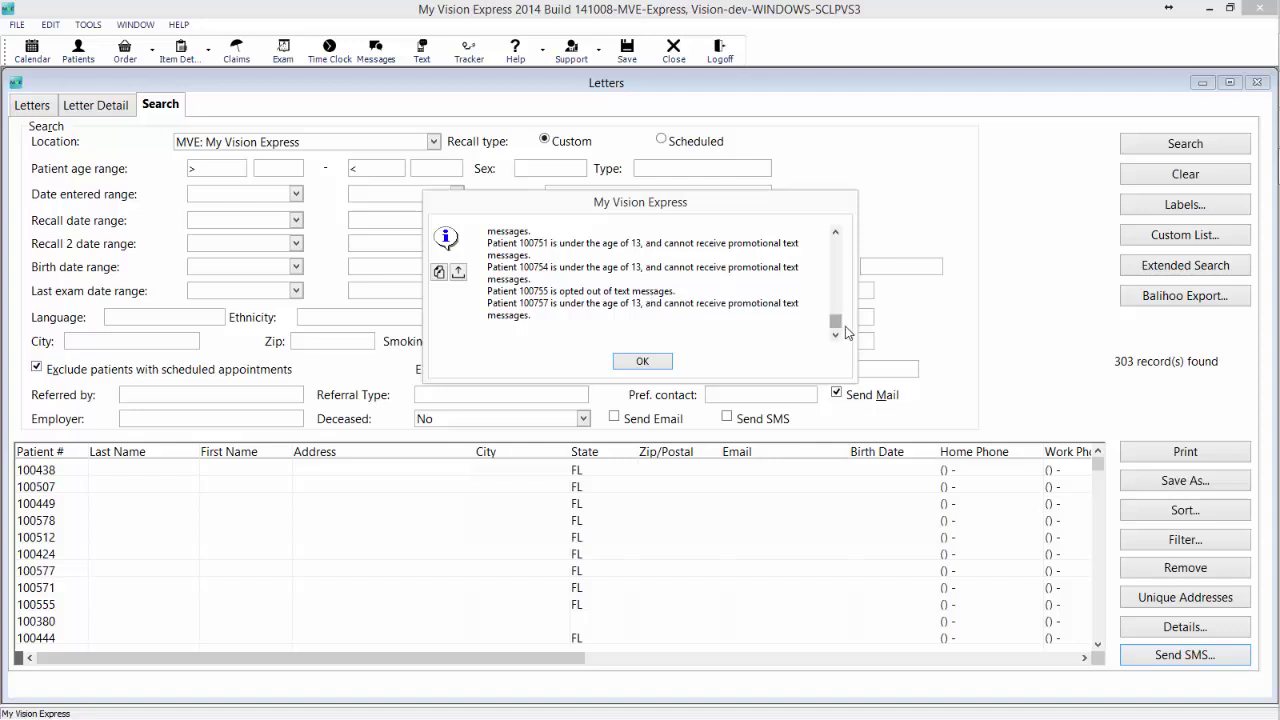
drag(836, 322, 838, 243)
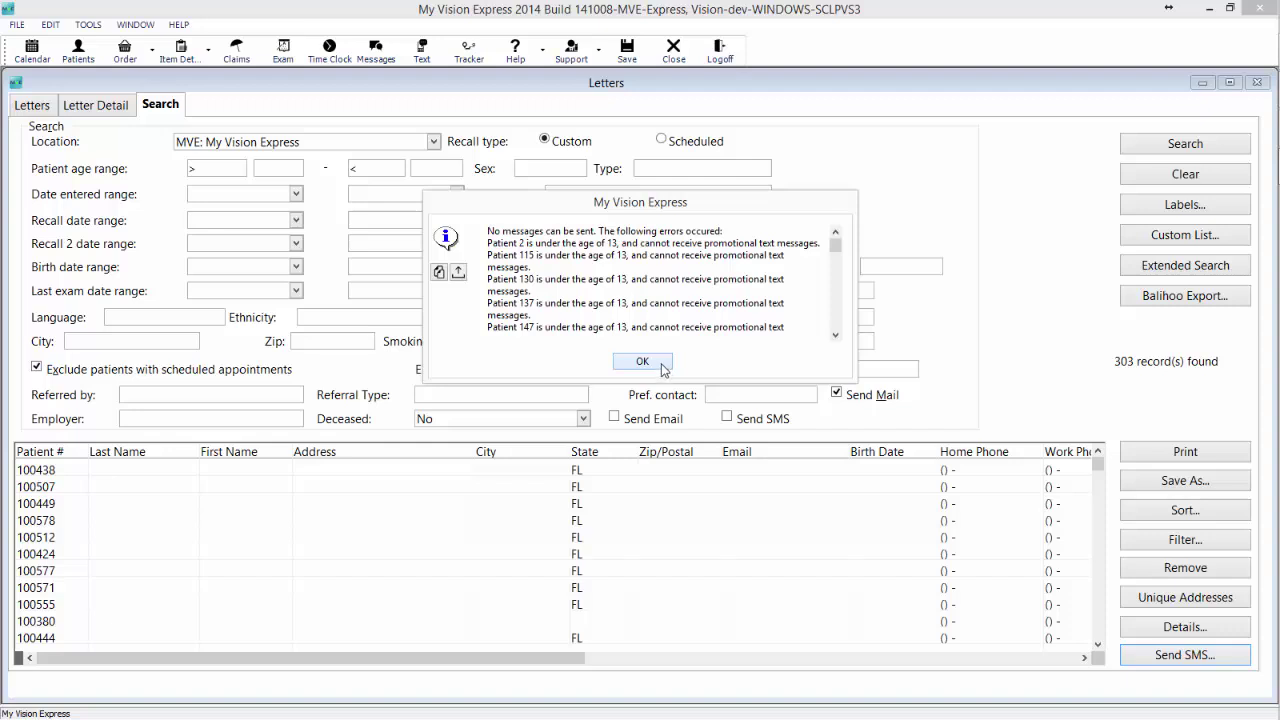
click(655, 364)
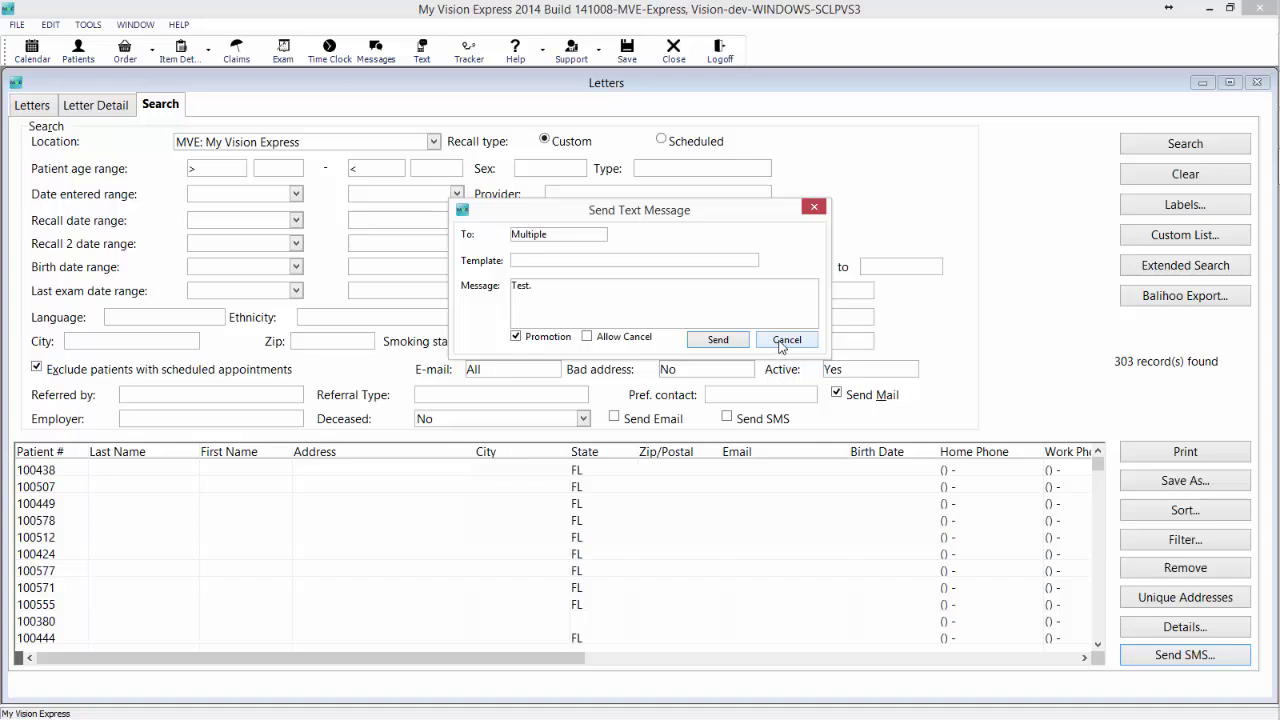
click(814, 209)
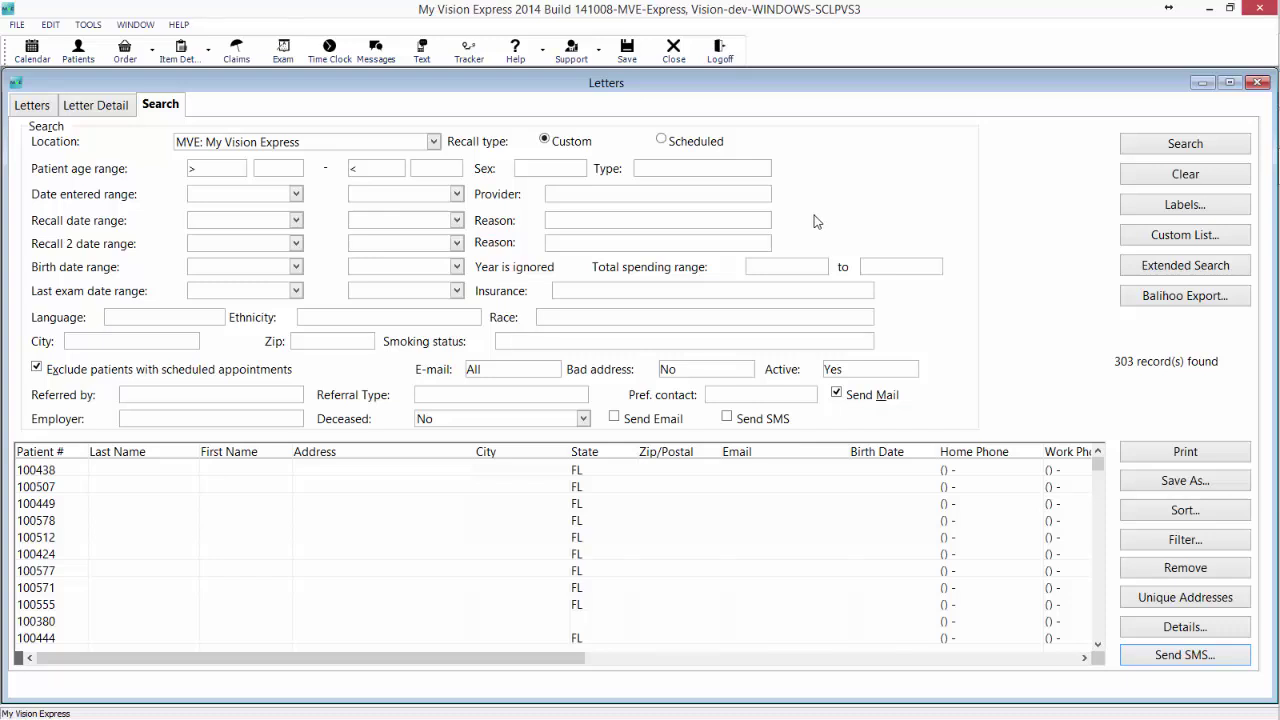
click(1264, 82)
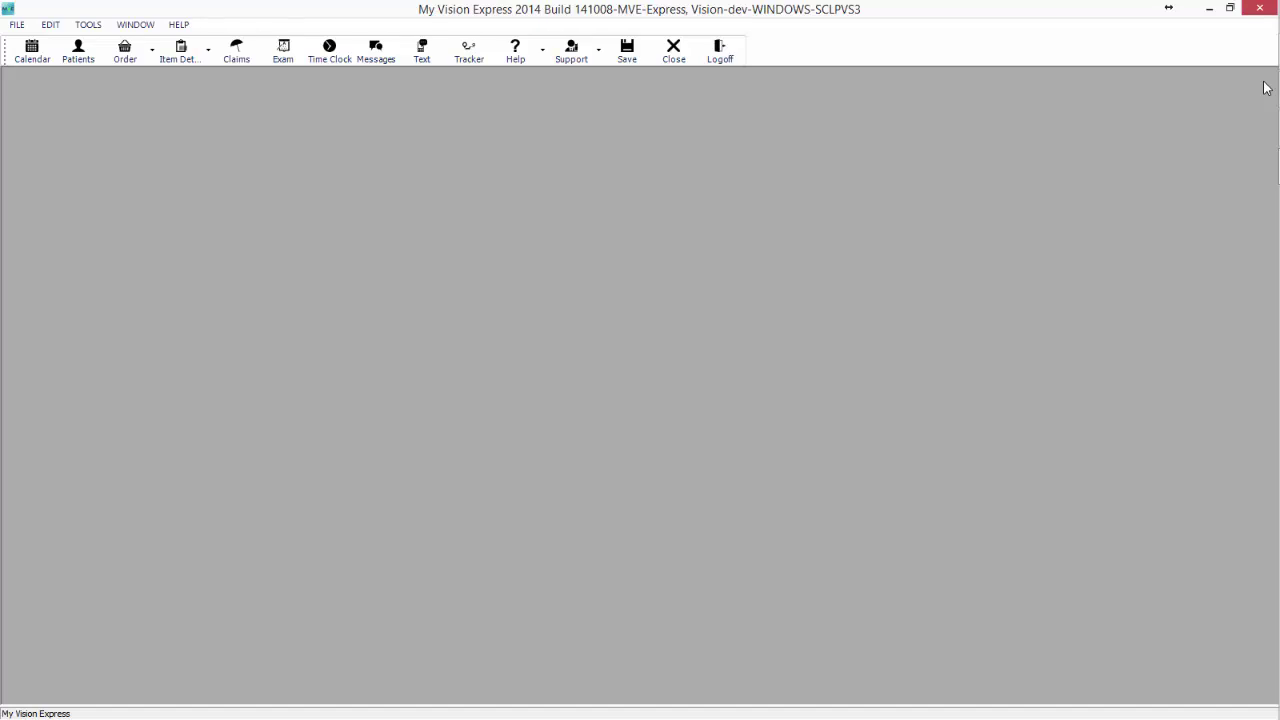
Open Communications setup from the FILE > Setup menu.
click(14, 27)
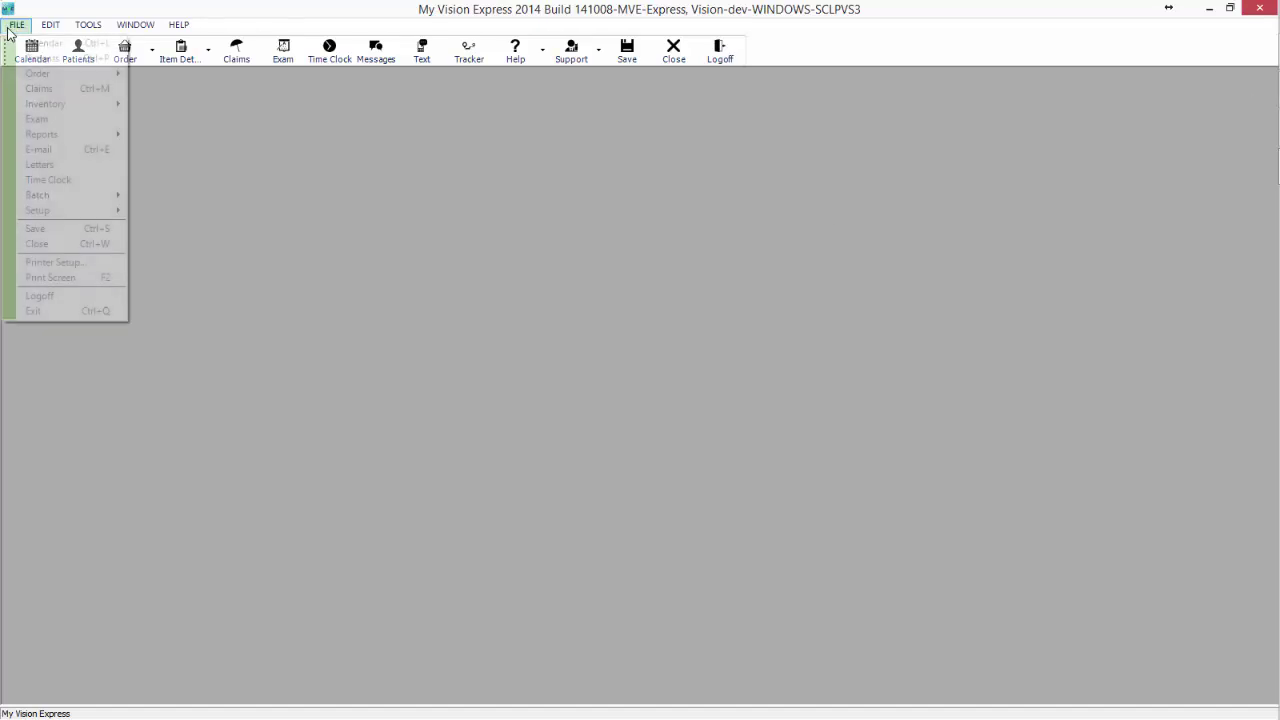
mouse_move(36, 211)
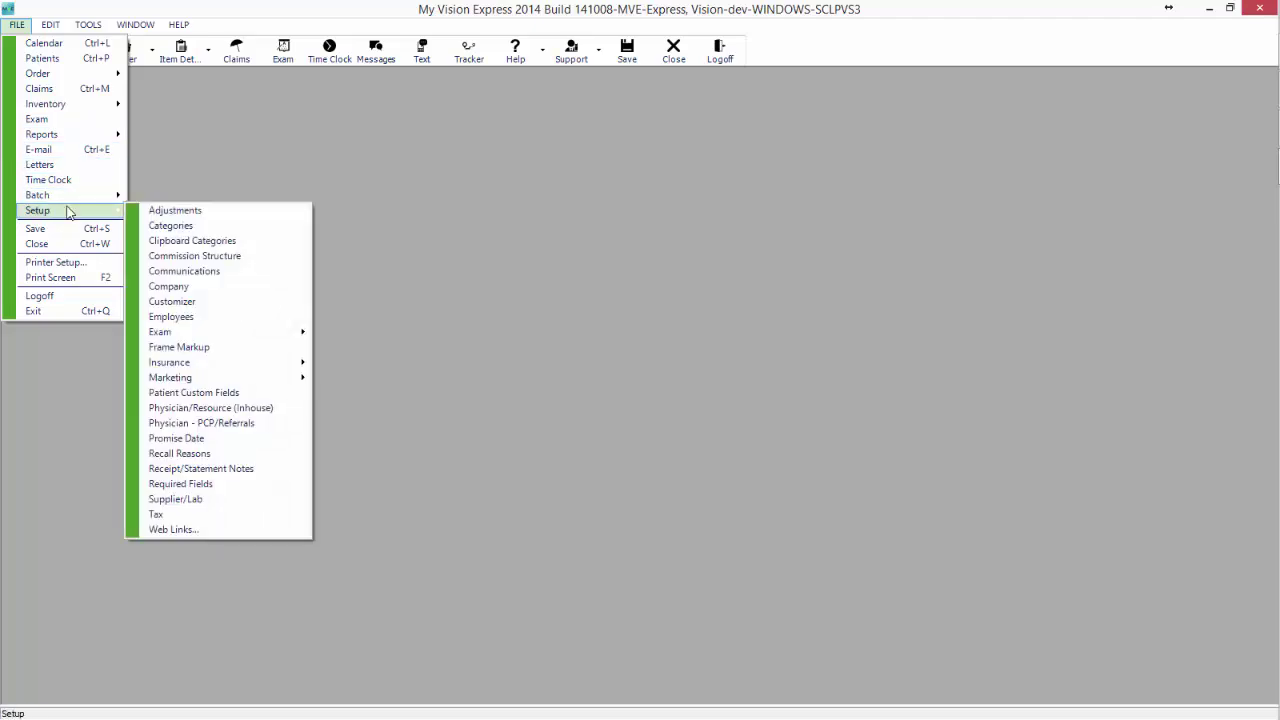
click(196, 271)
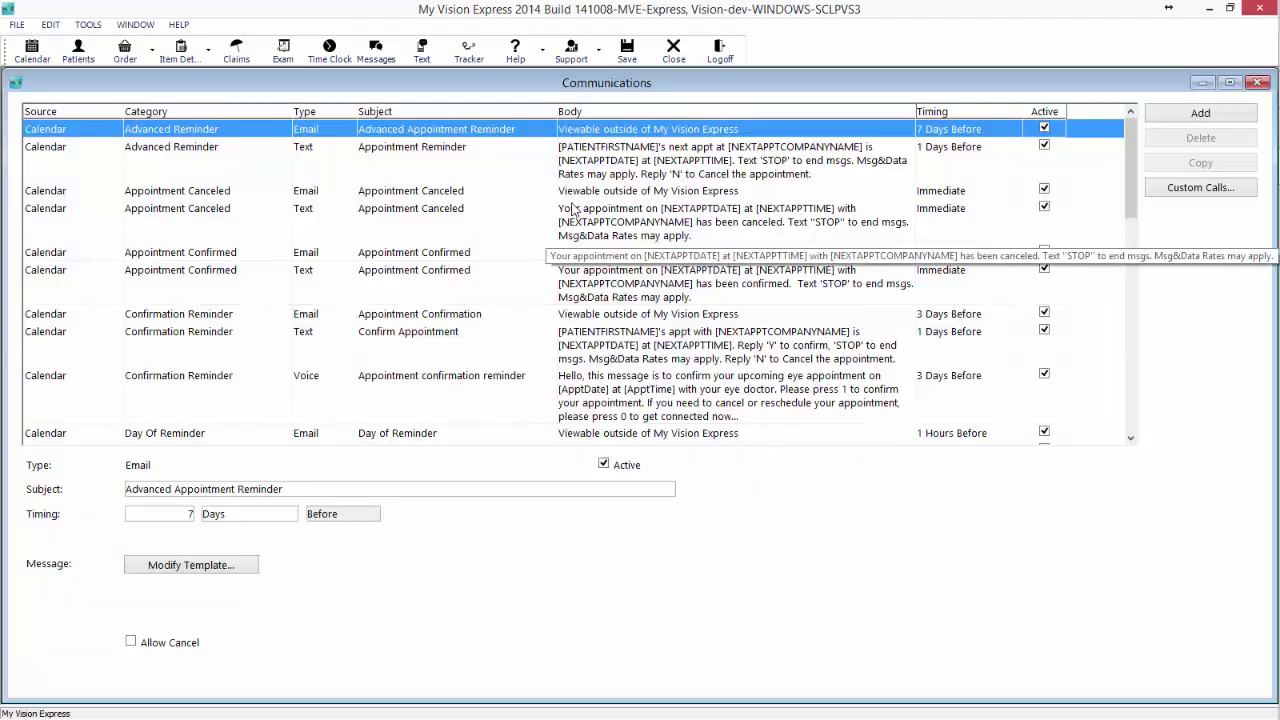
Filter the Communications list to Email type and select the Custom patient email.
right_click(506, 212)
click(540, 309)
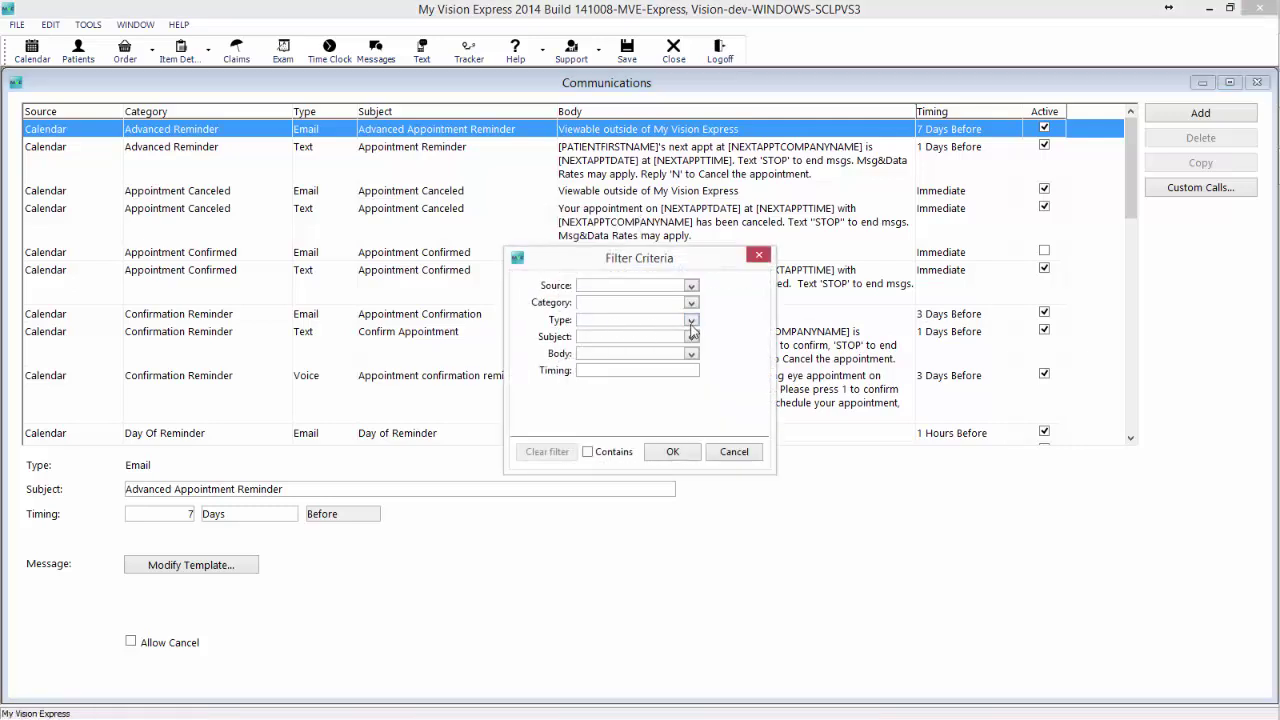
click(692, 322)
click(630, 338)
click(674, 451)
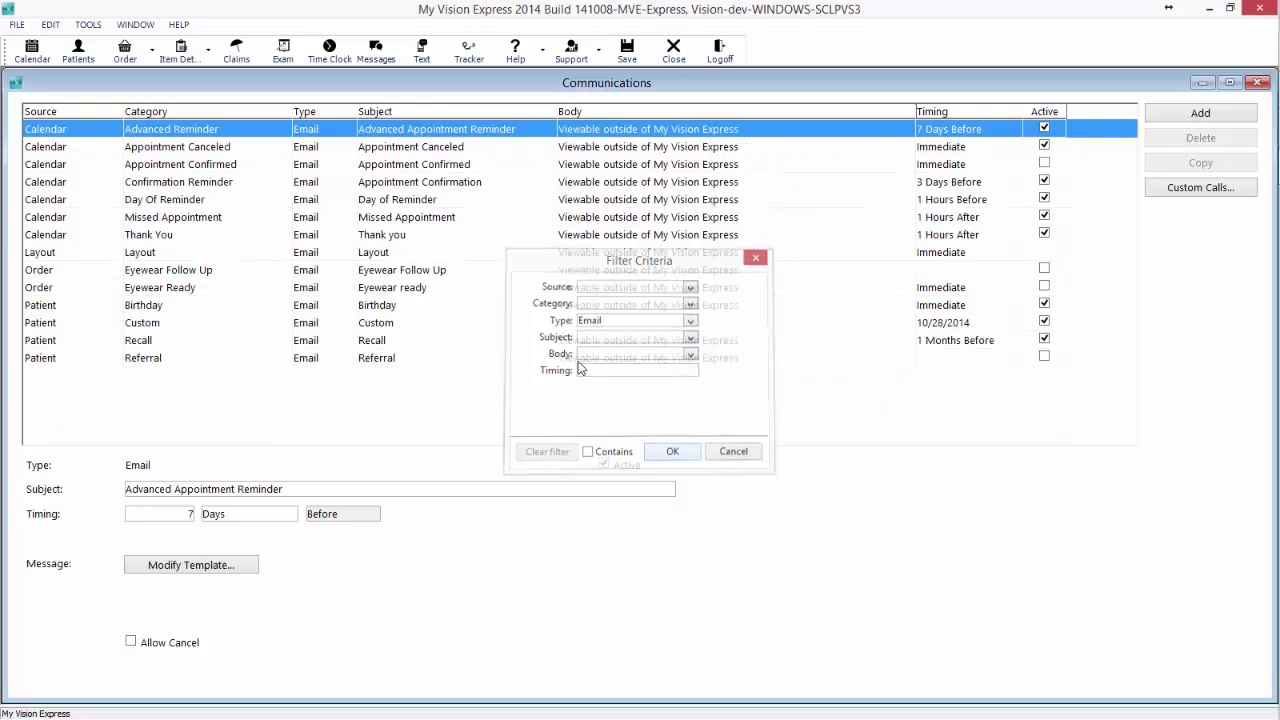
click(164, 329)
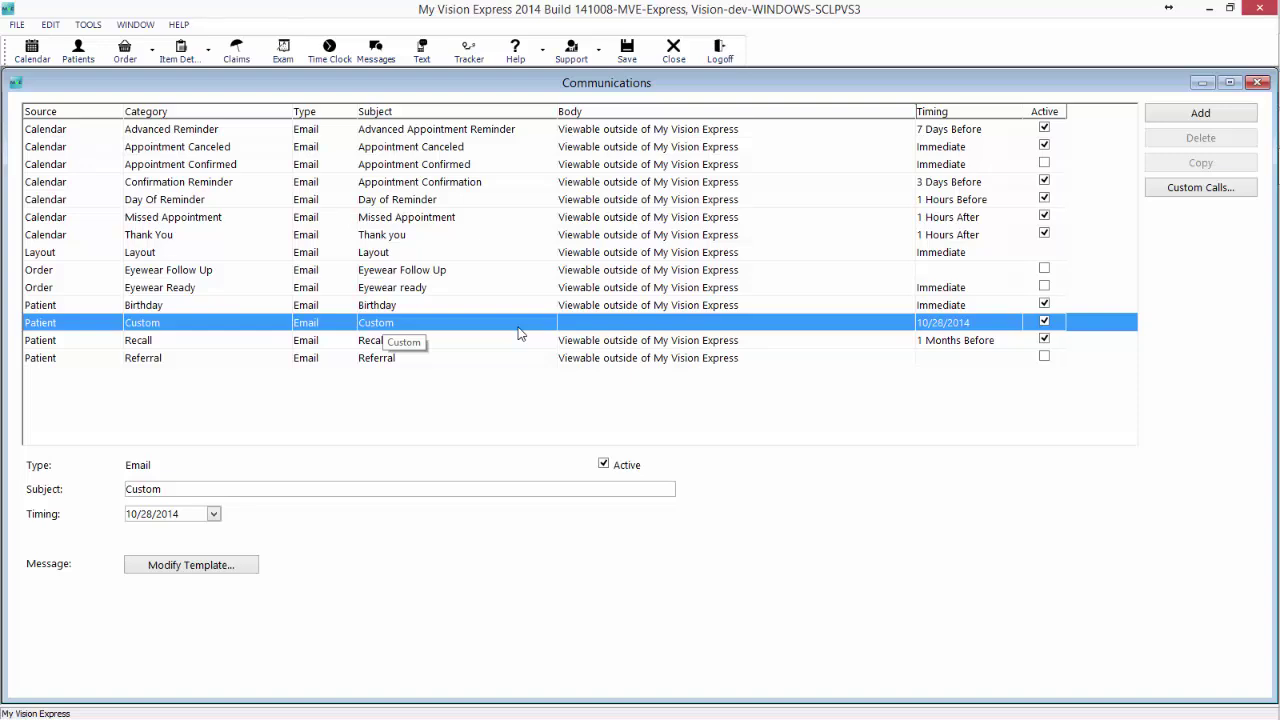
Move the Custom email's timing from 10/28/2014 to 11/01/2014 and open its template.
click(168, 518)
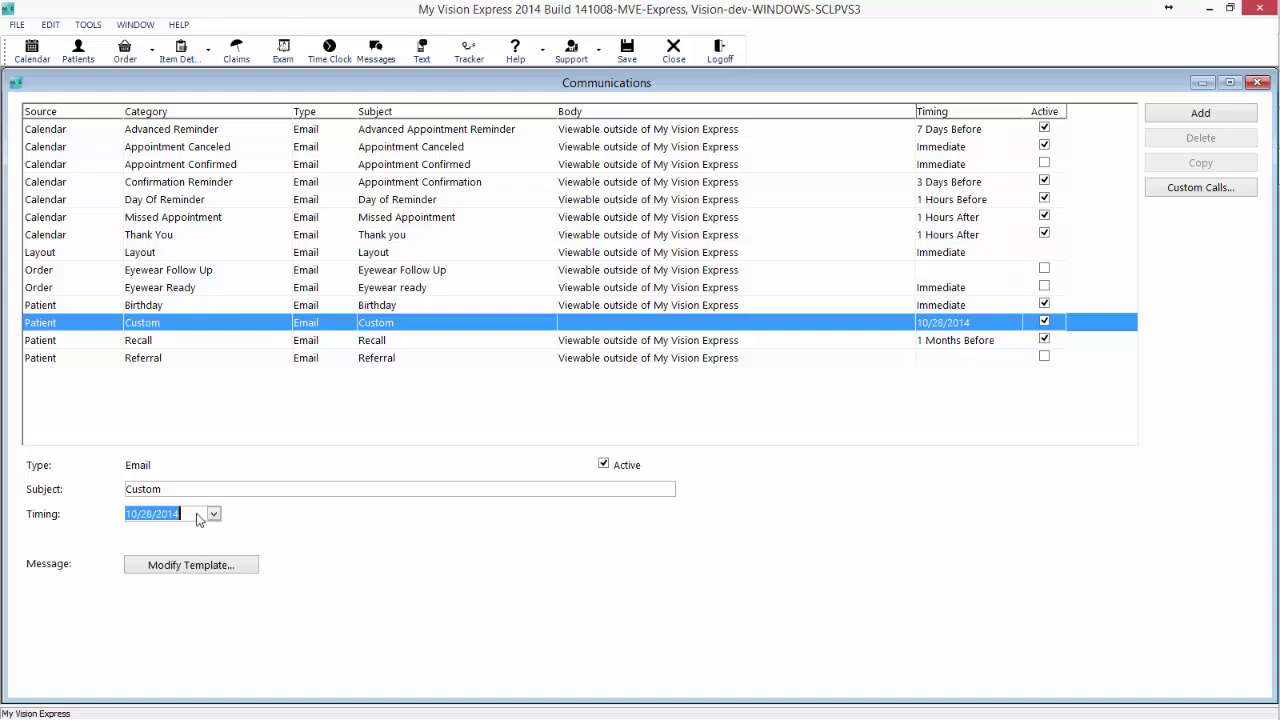
click(213, 514)
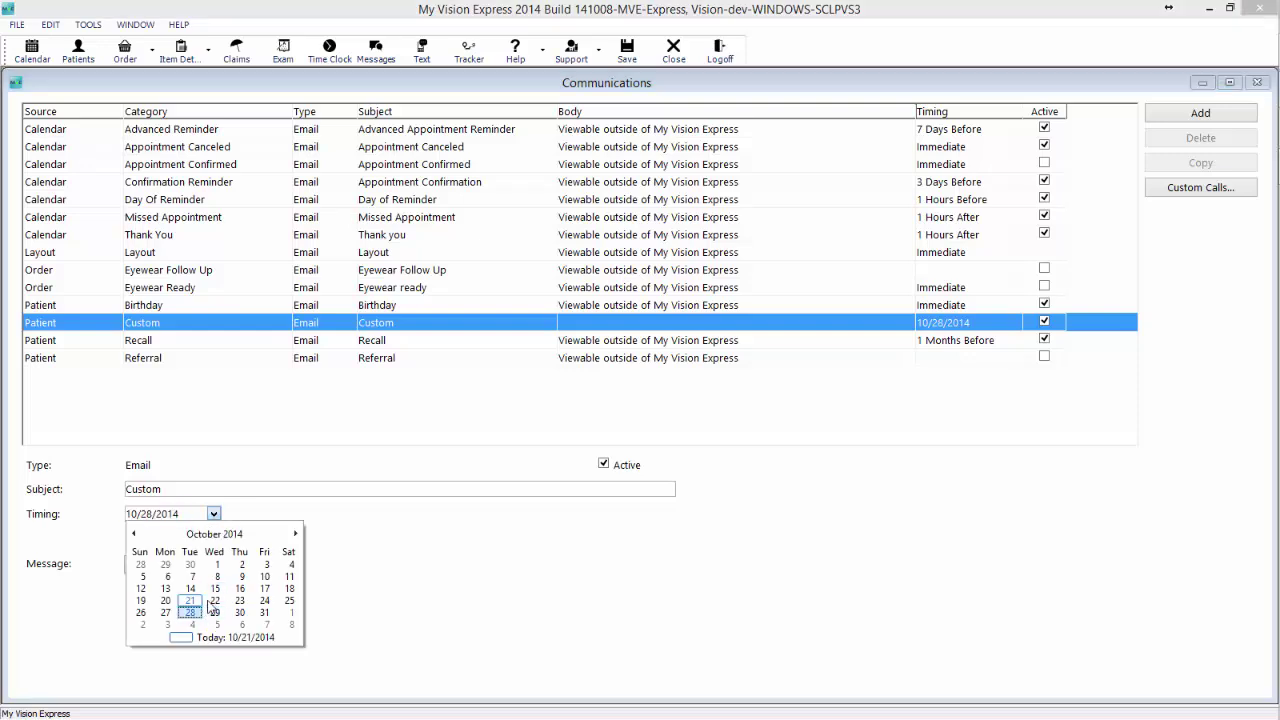
click(289, 612)
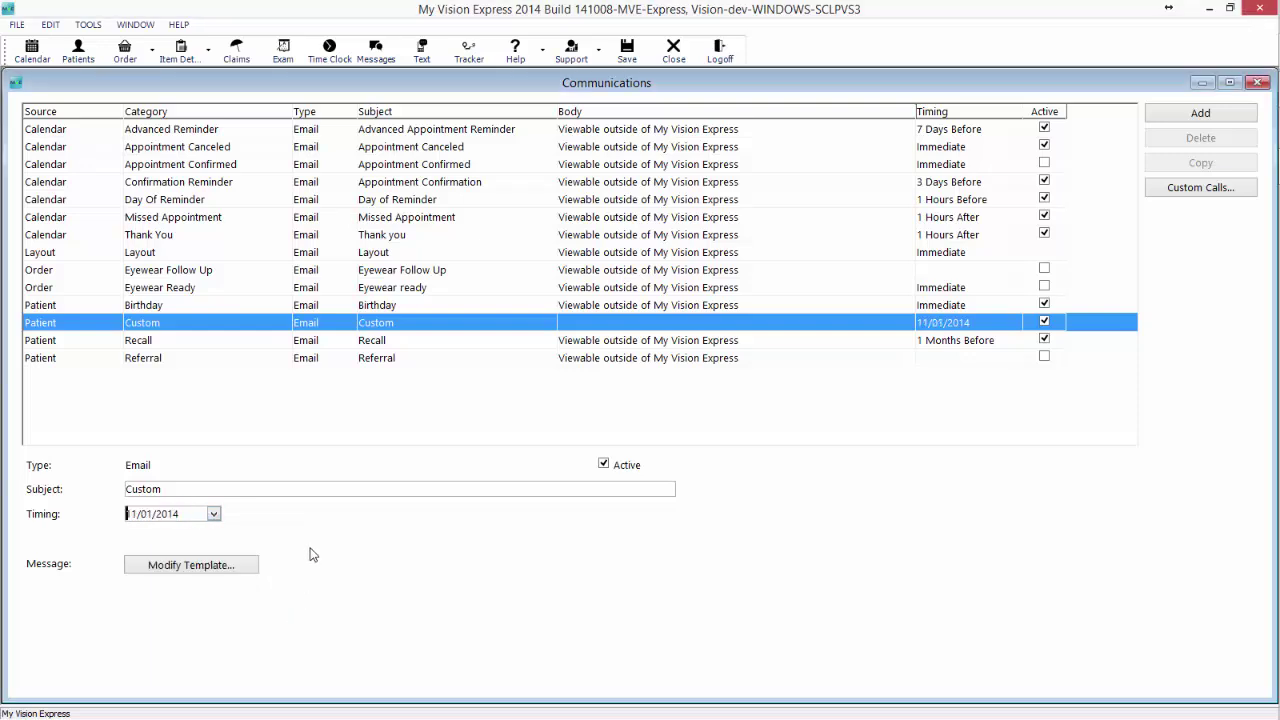
click(232, 566)
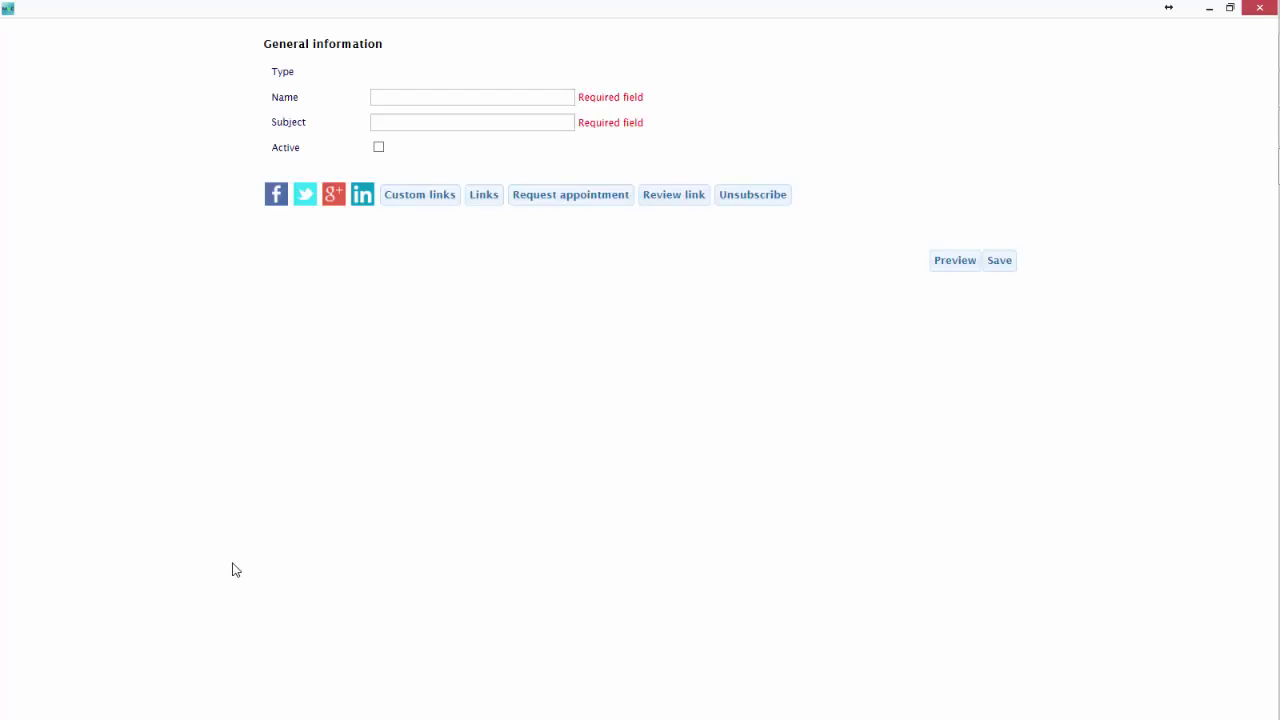
Scroll through the purple-layout template, then minimize My Vision Express.
click(728, 510)
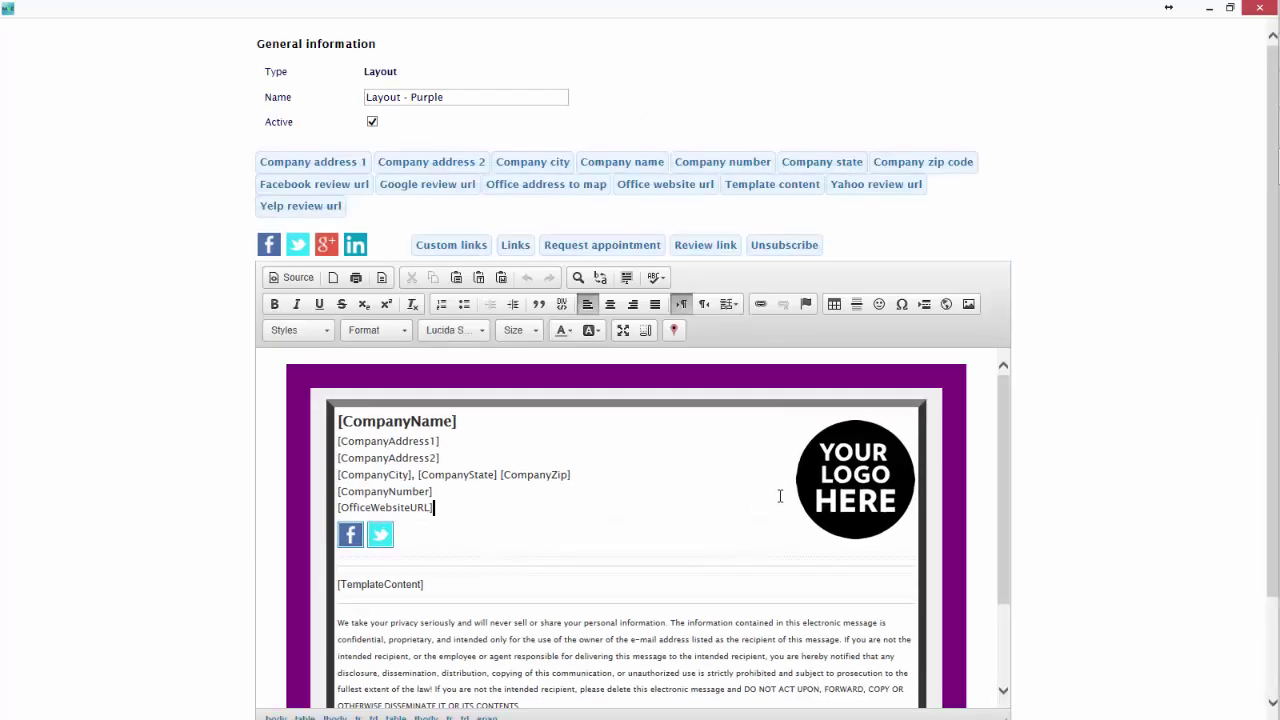
scroll(780, 495, down, 3)
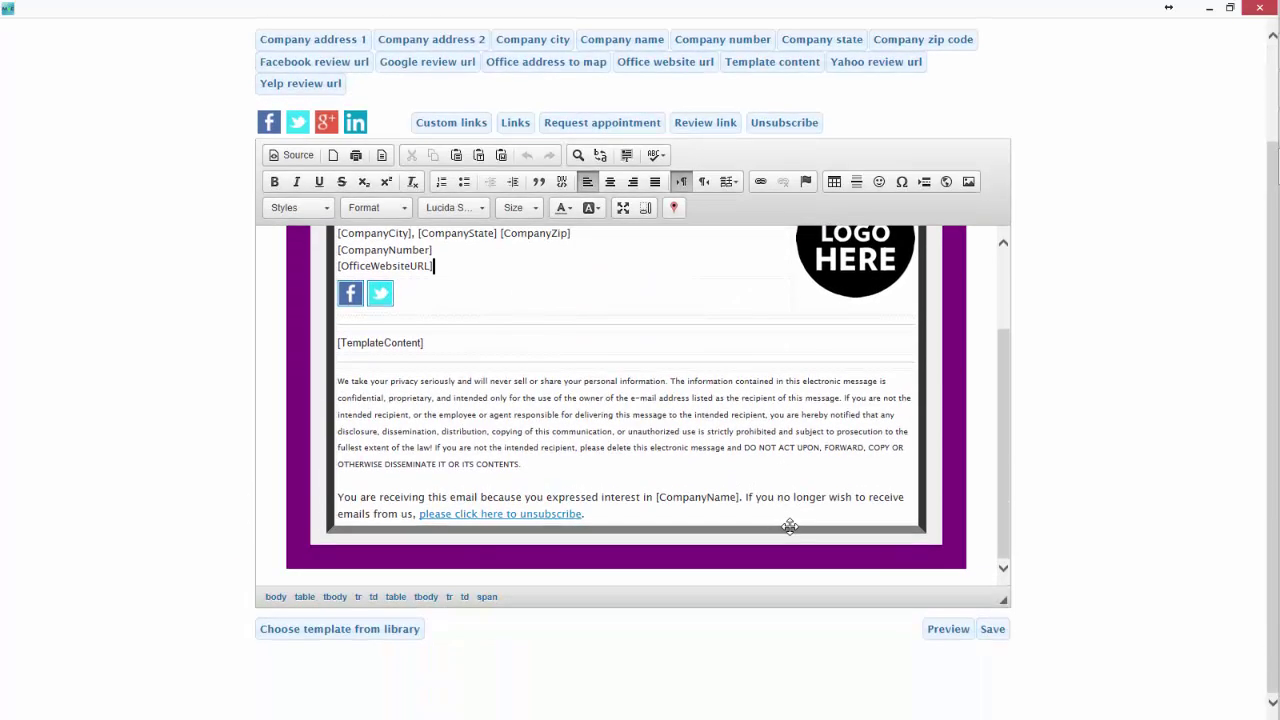
scroll(989, 645, up, 1)
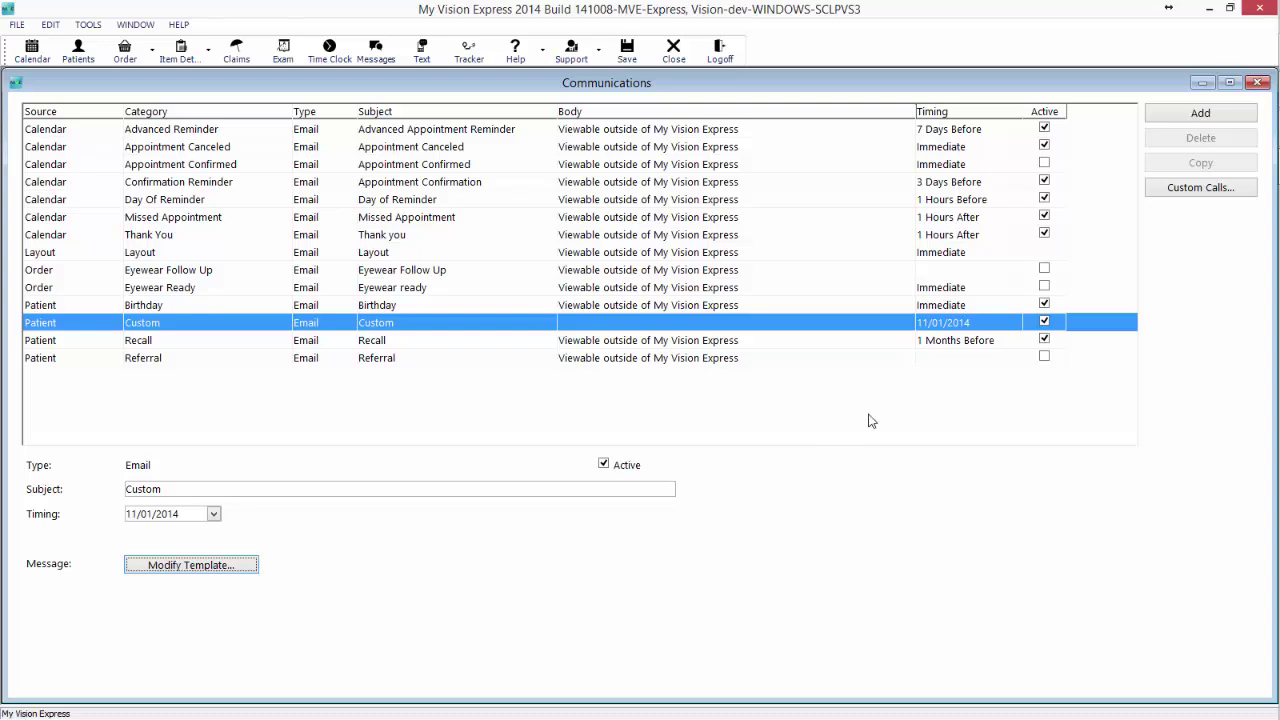
click(1207, 9)
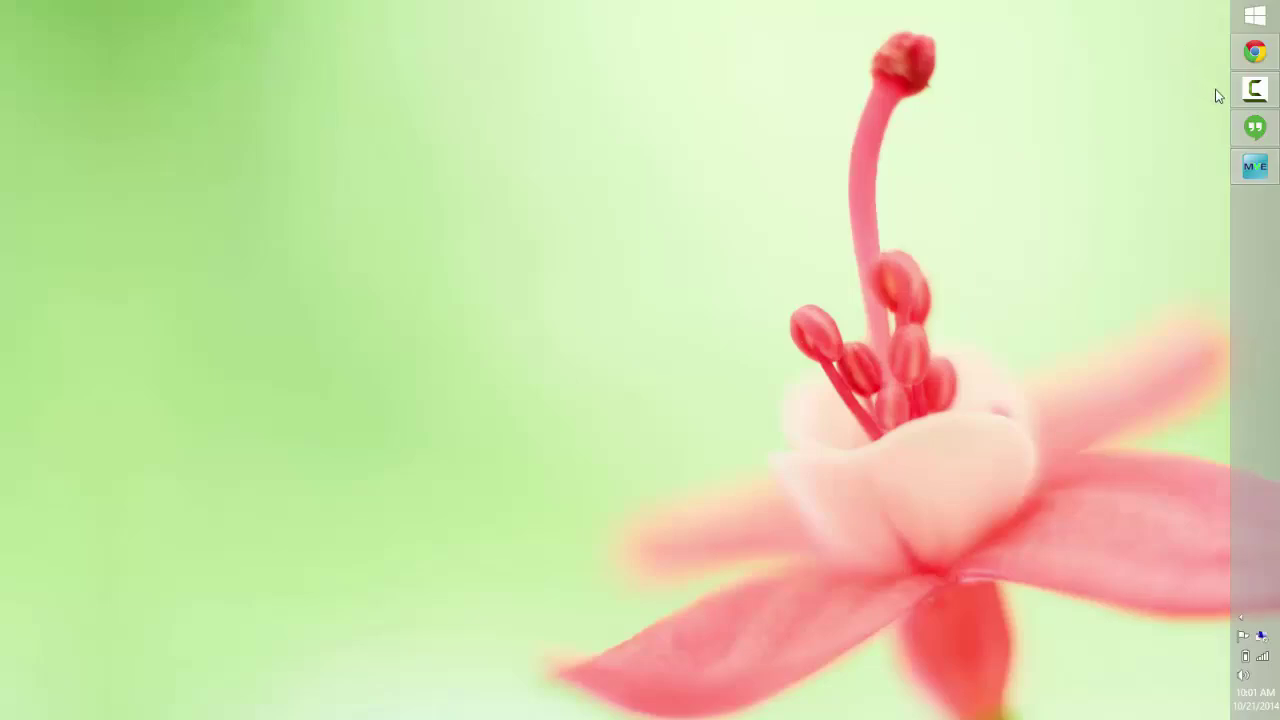
Bring Chrome with the Support Central knowledgebase page to the front.
click(1255, 51)
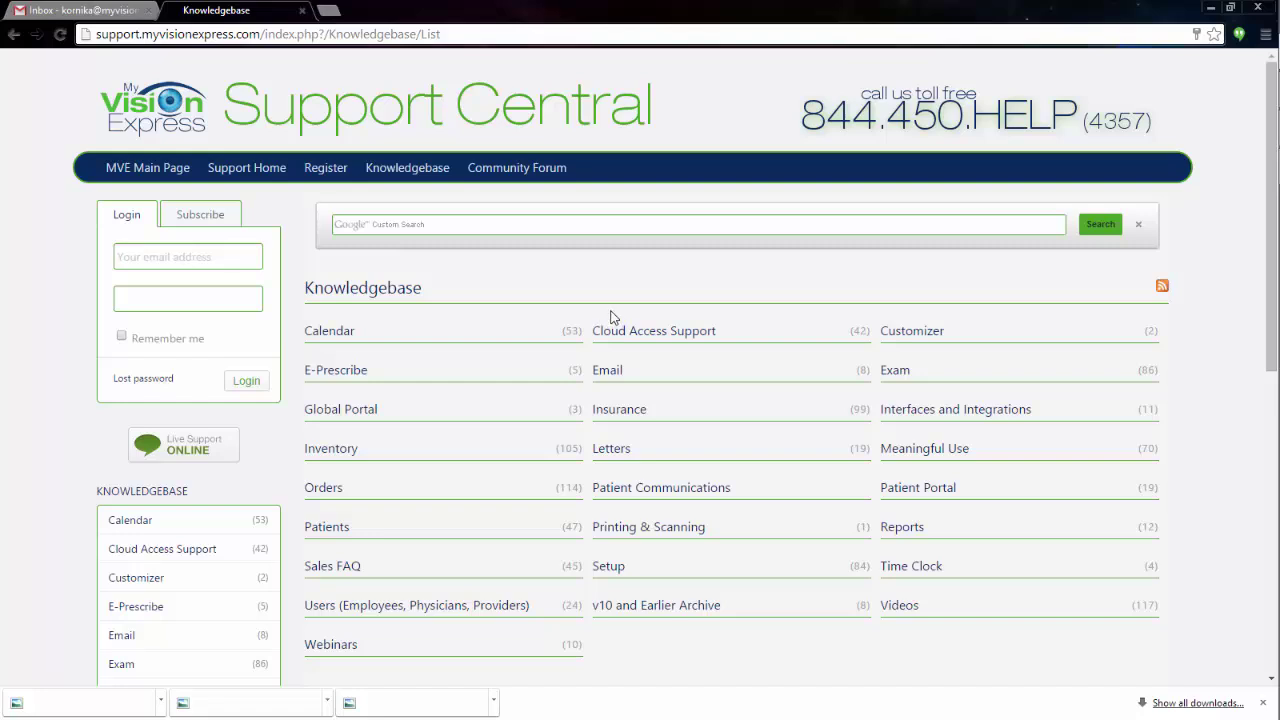
Read through the 'You Missed Your Appointment' reminder email in Gmail.
click(107, 9)
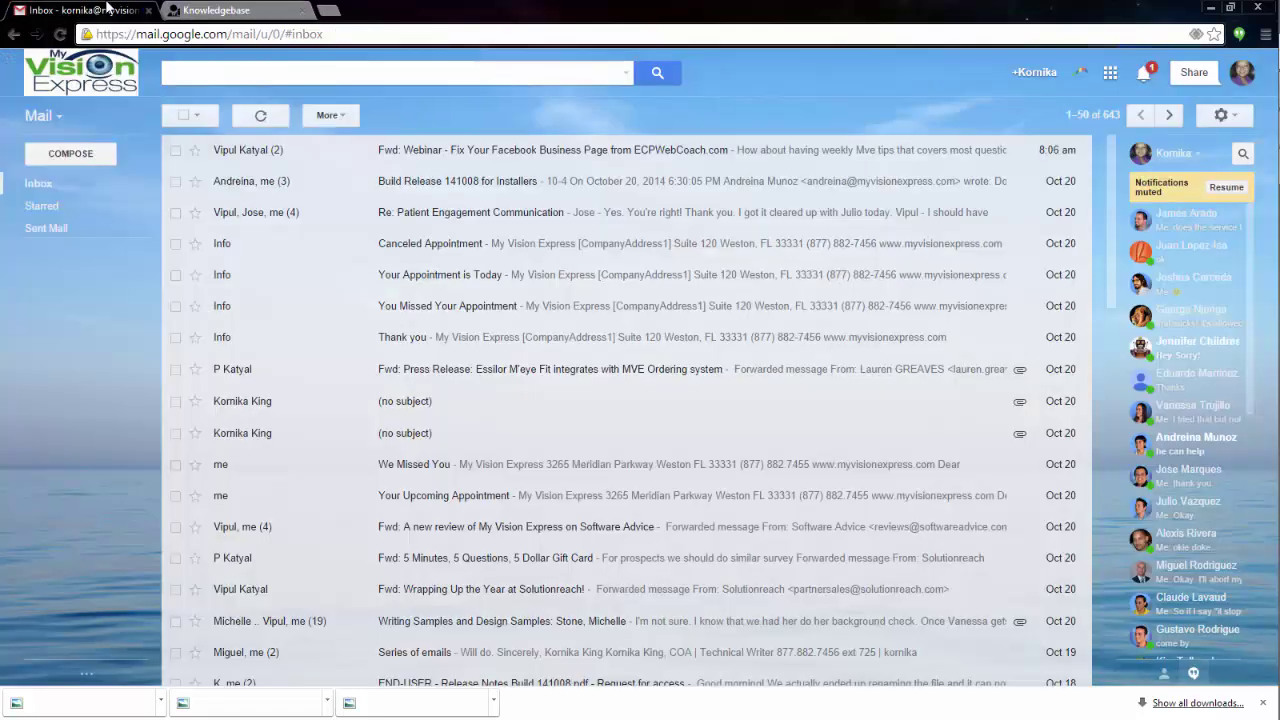
click(487, 309)
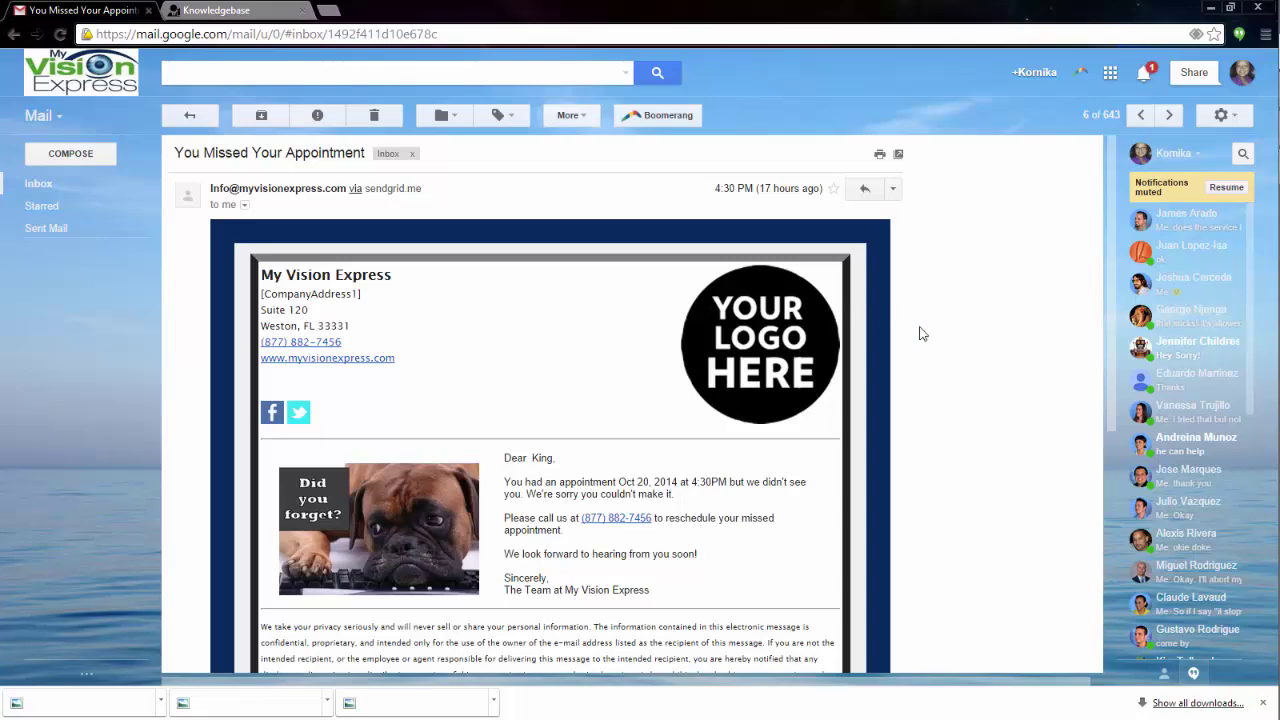
scroll(1004, 388, down, 1)
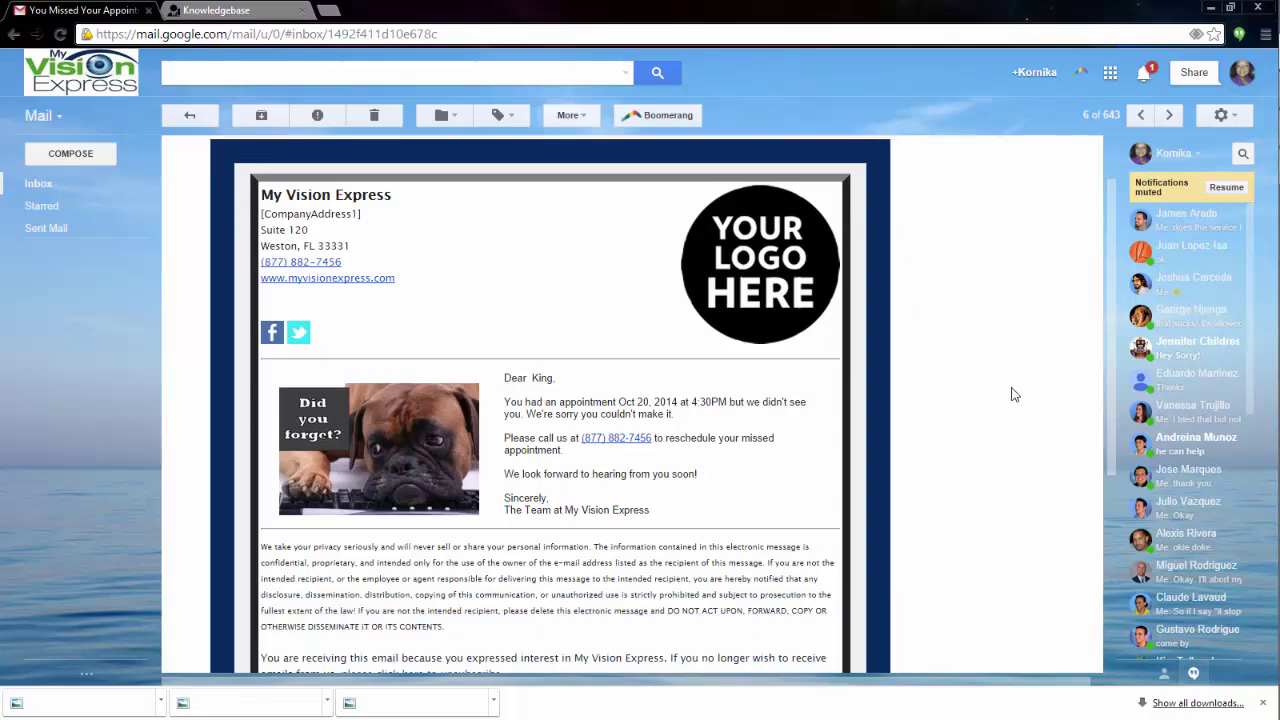
scroll(1010, 394, down, 2)
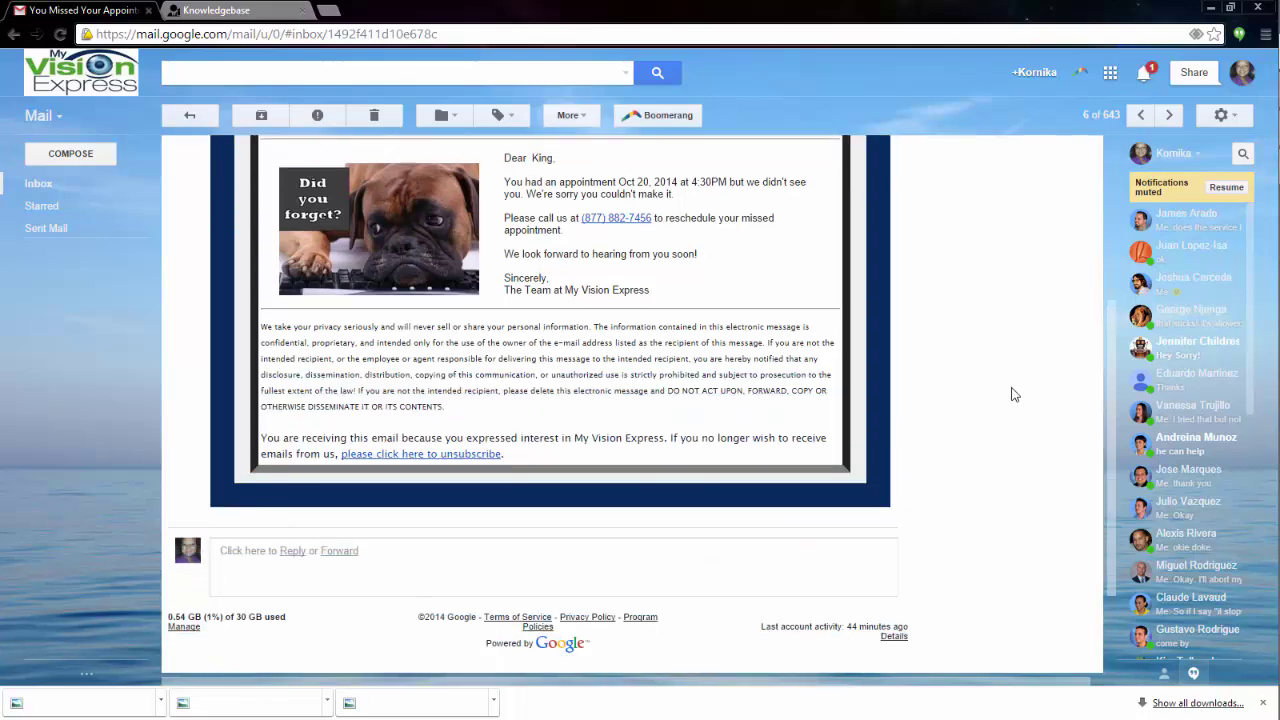
scroll(1010, 394, up, 2)
scroll(1011, 394, down, 1)
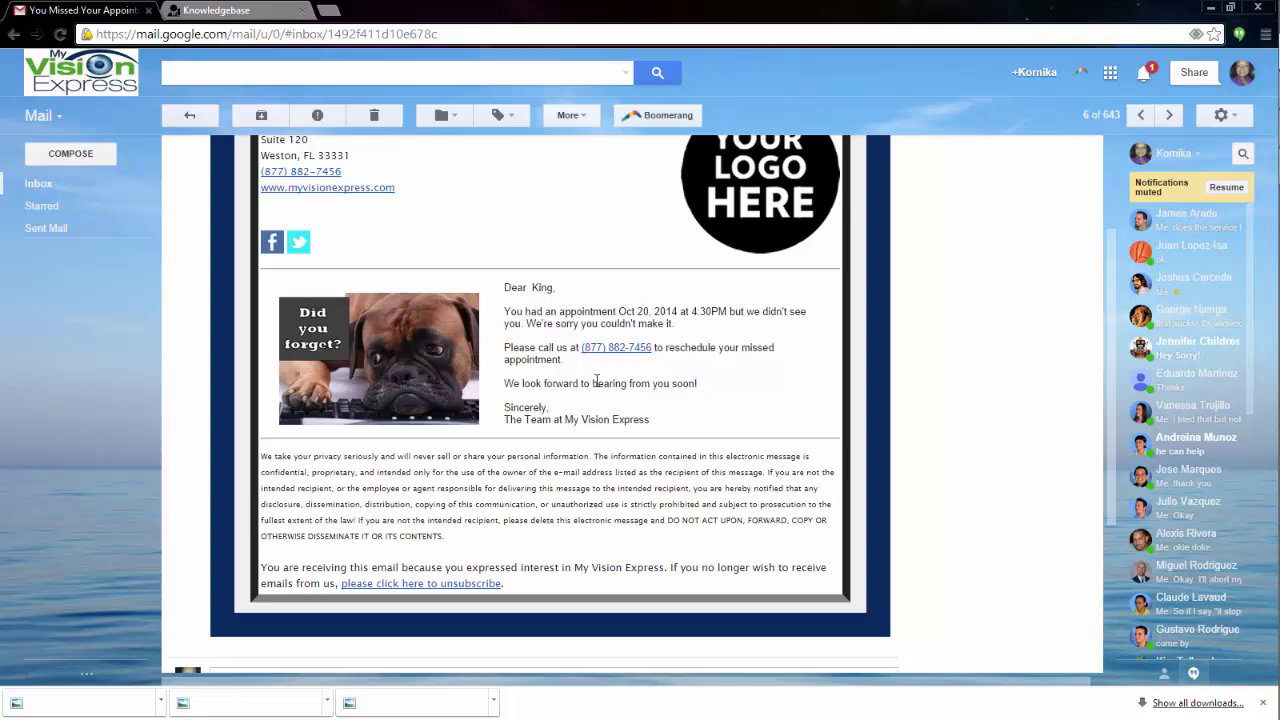
scroll(596, 382, up, 2)
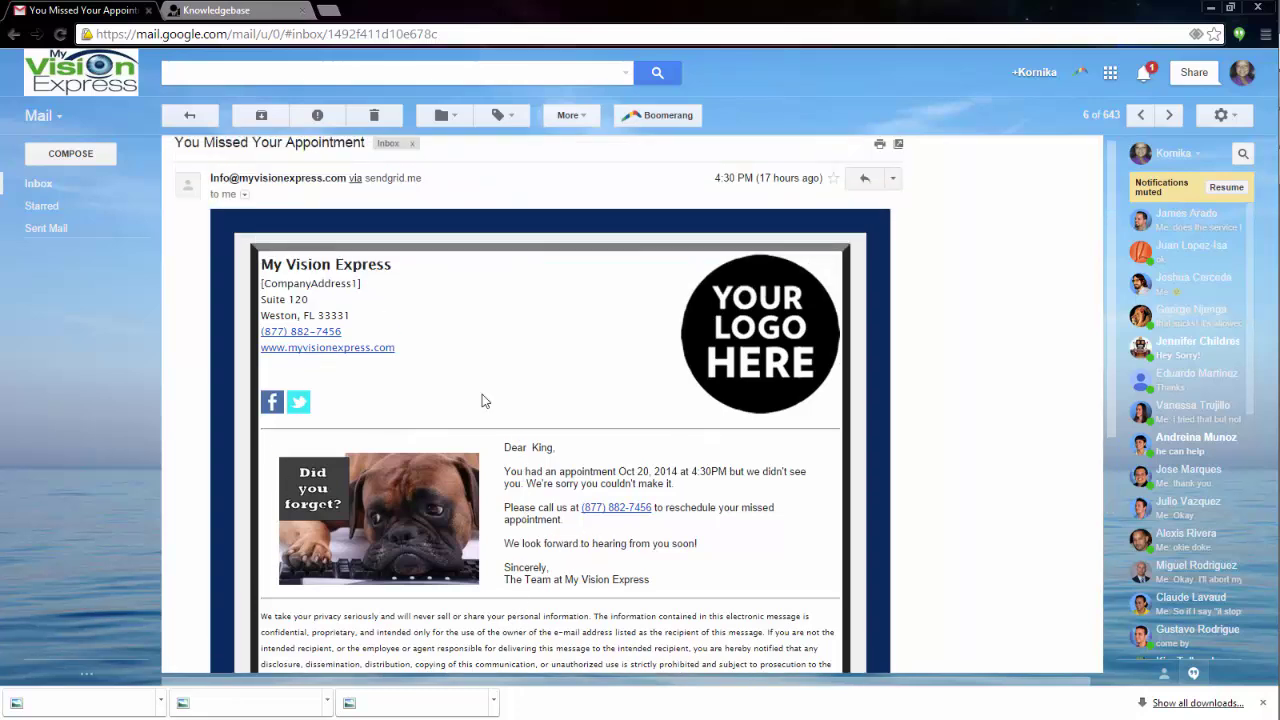
click(194, 116)
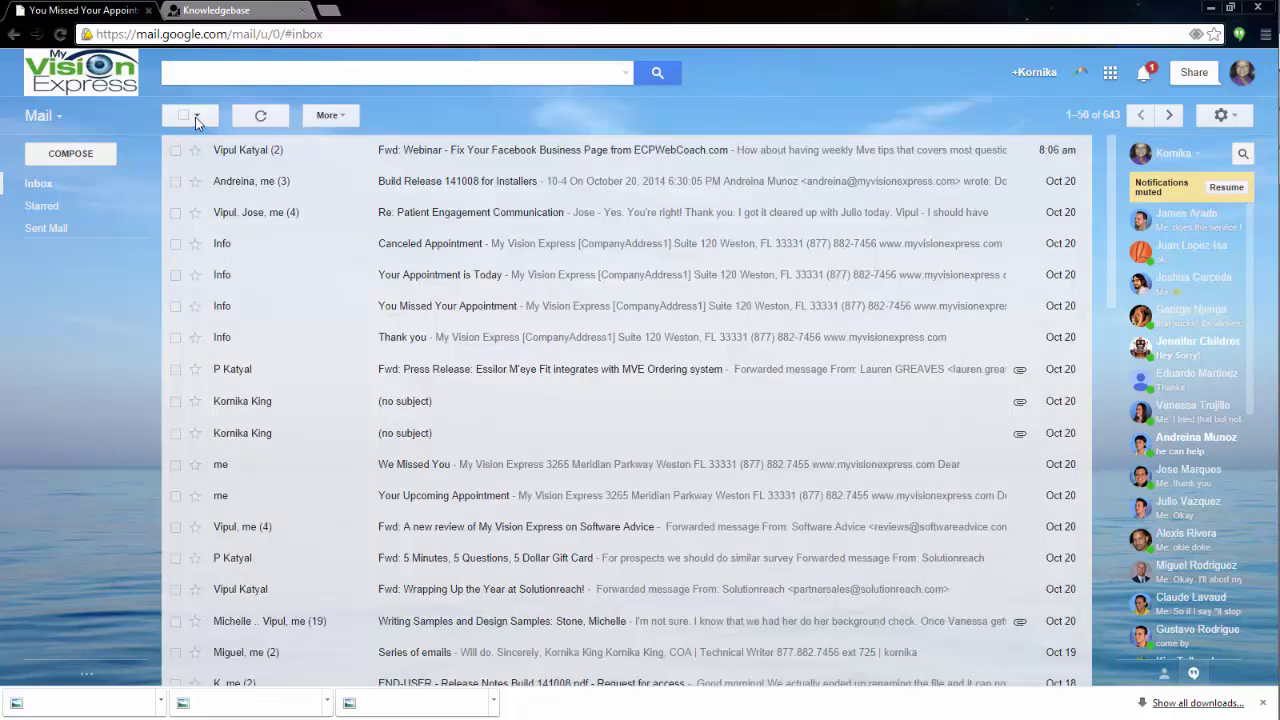
Read the 'Your Appointment is Today' reminder email and return to the inbox.
click(456, 285)
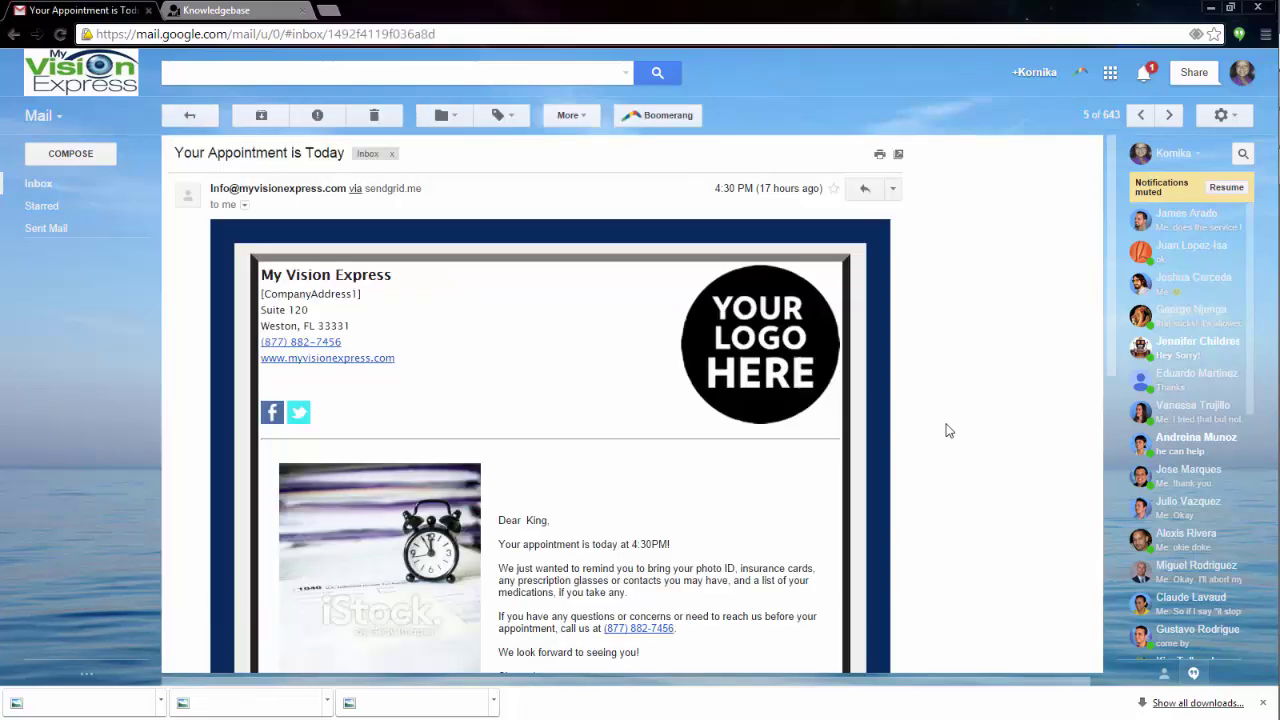
scroll(950, 480, down, 2)
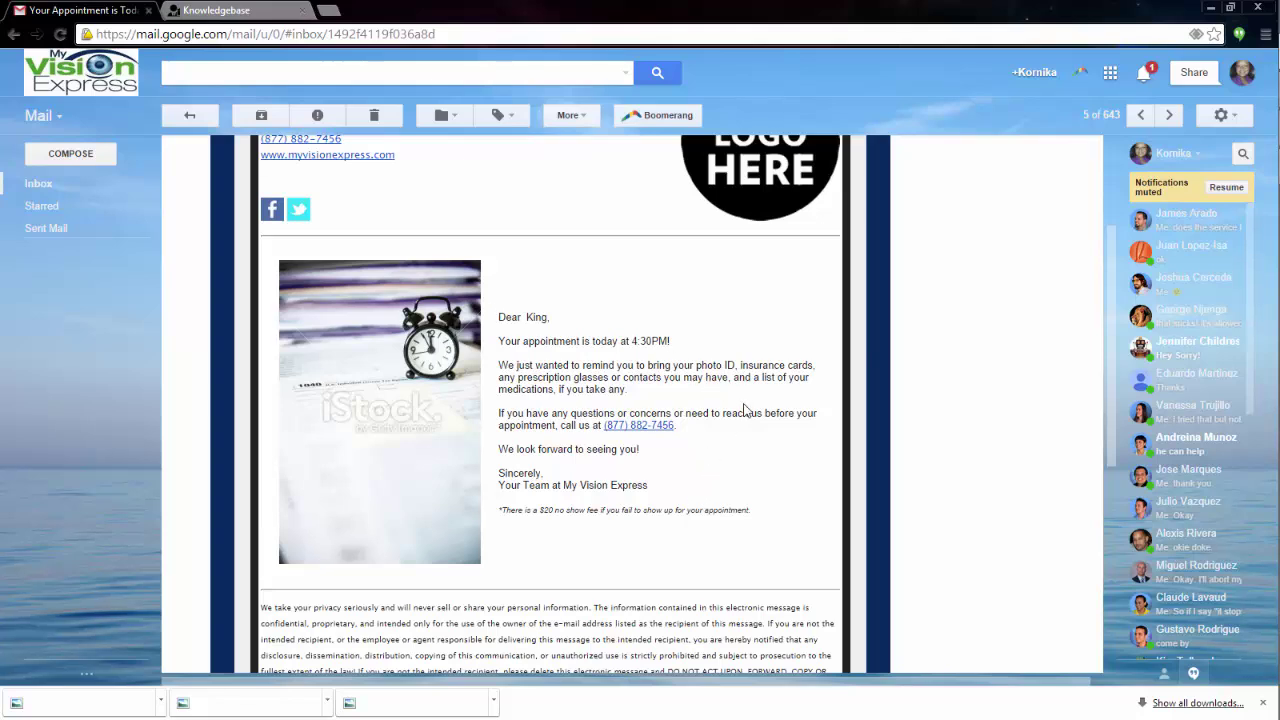
scroll(742, 452, up, 3)
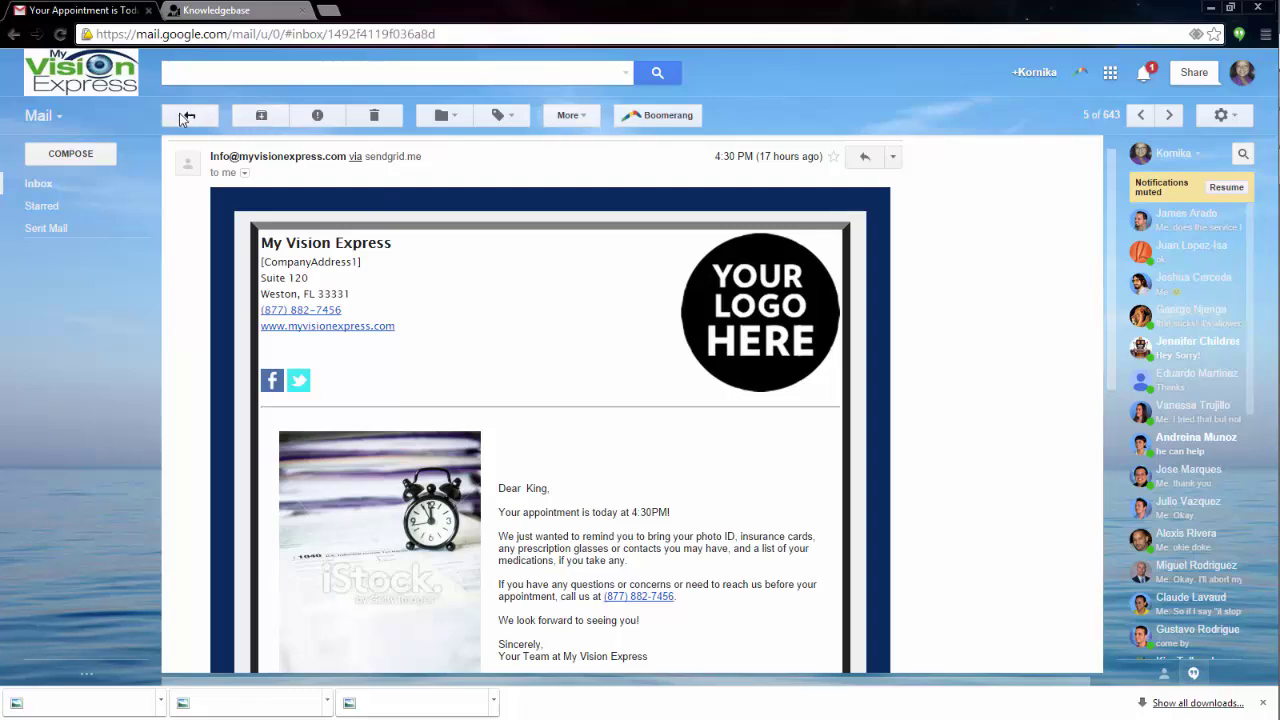
click(185, 118)
View the canceled-appointment text screenshot in the first no-subject email.
click(430, 406)
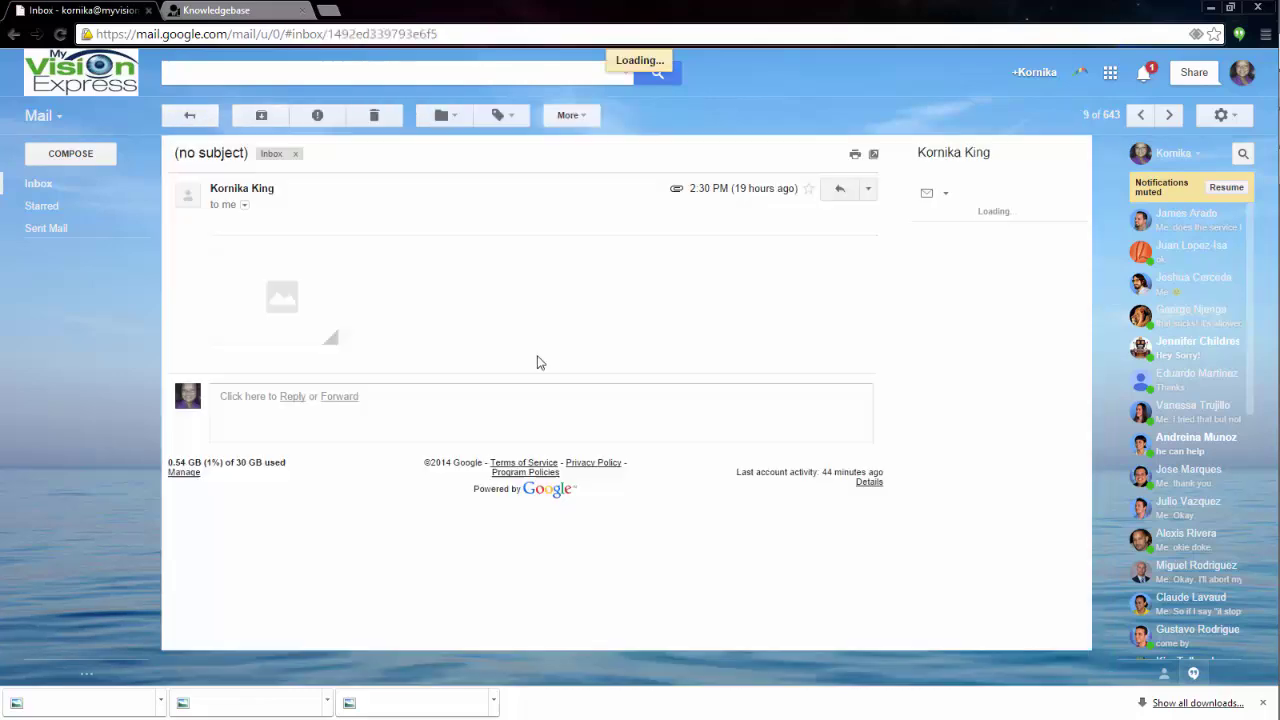
click(312, 286)
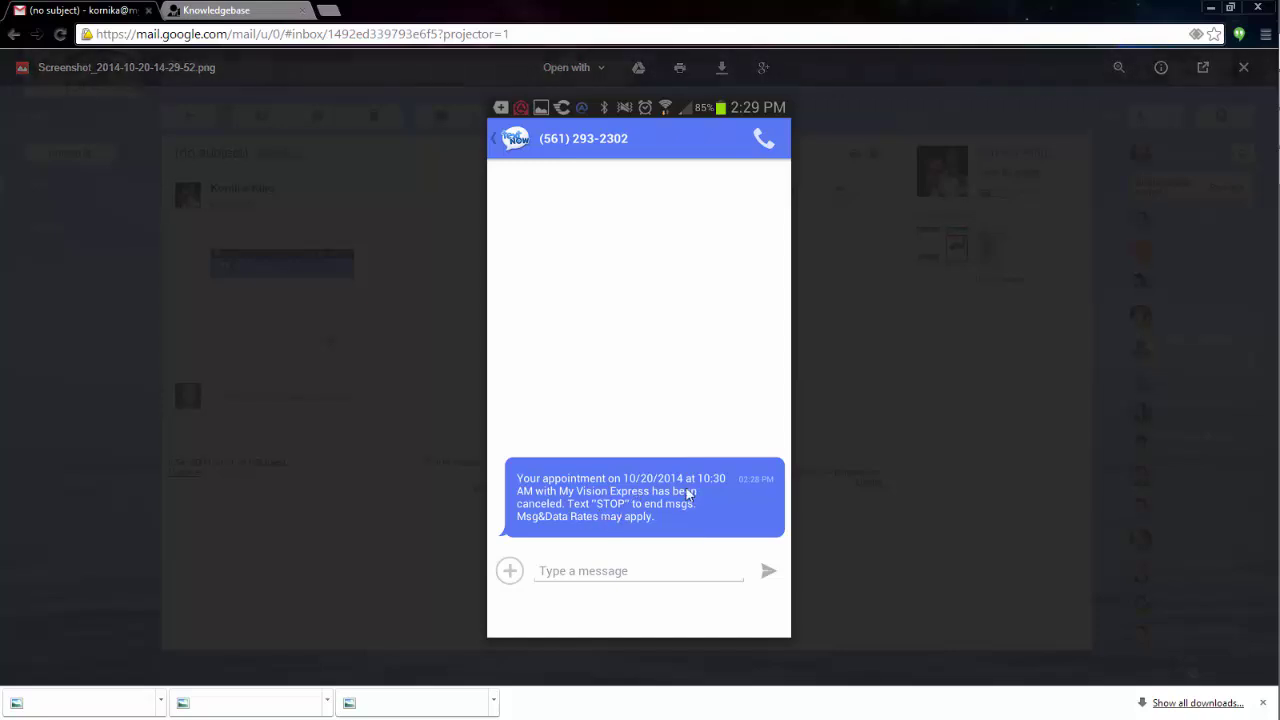
click(870, 378)
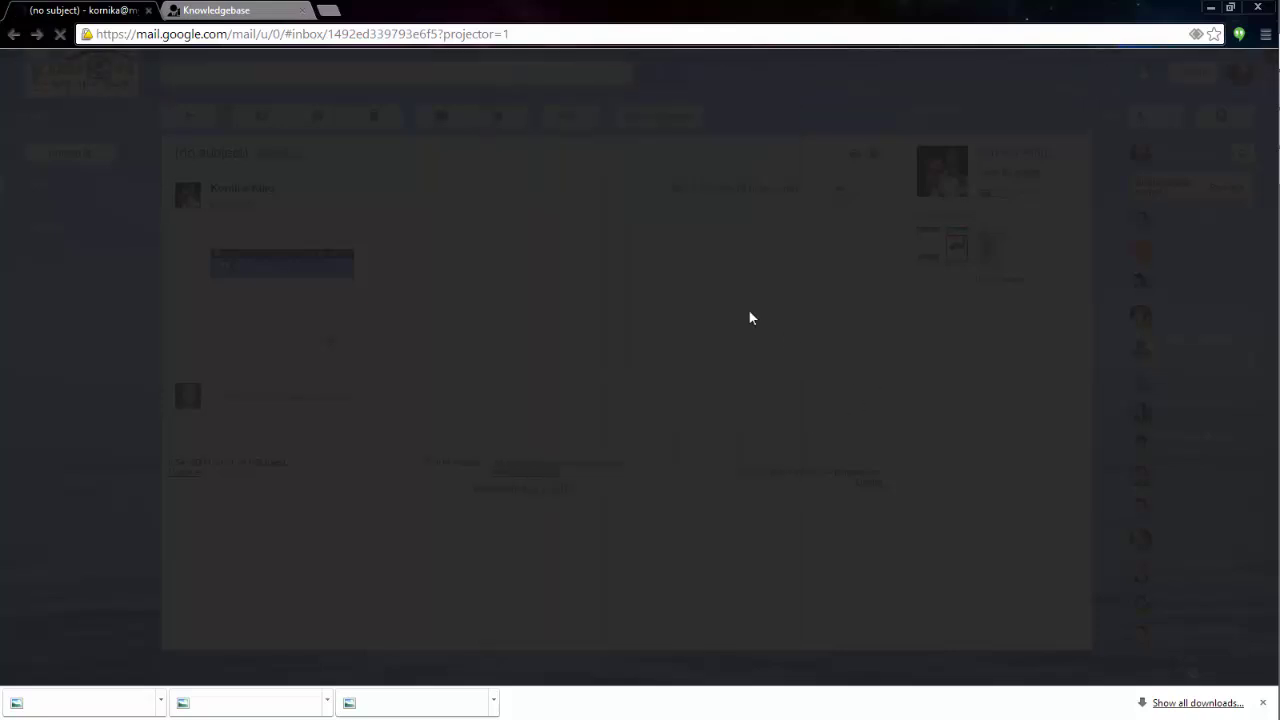
click(192, 115)
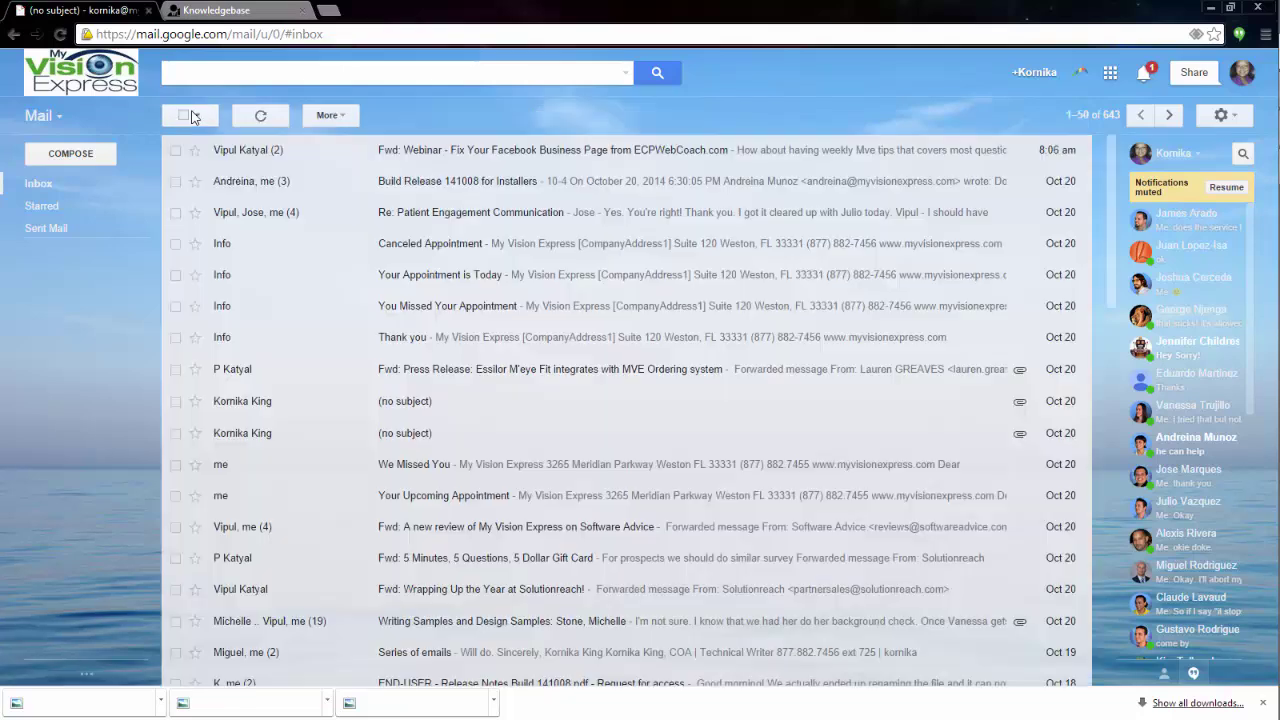
Preview the 'We Missed You' phone email screenshot, then return to the knowledgebase.
click(423, 438)
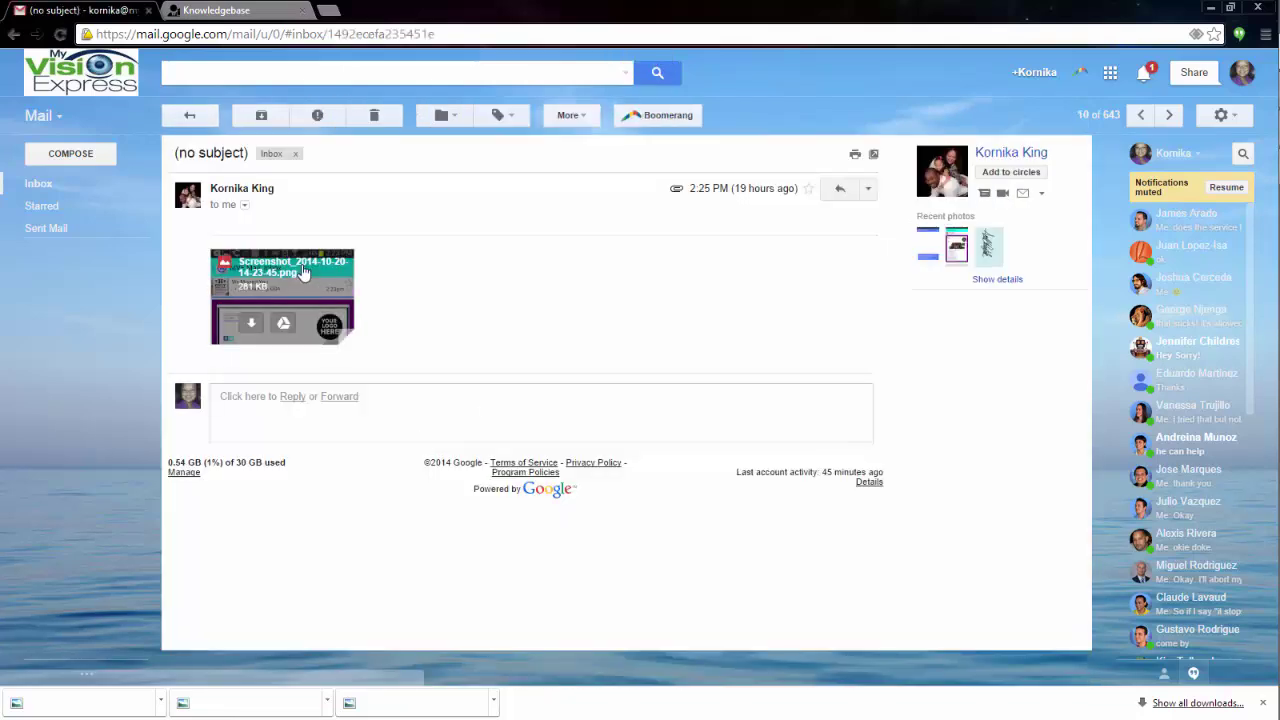
click(283, 298)
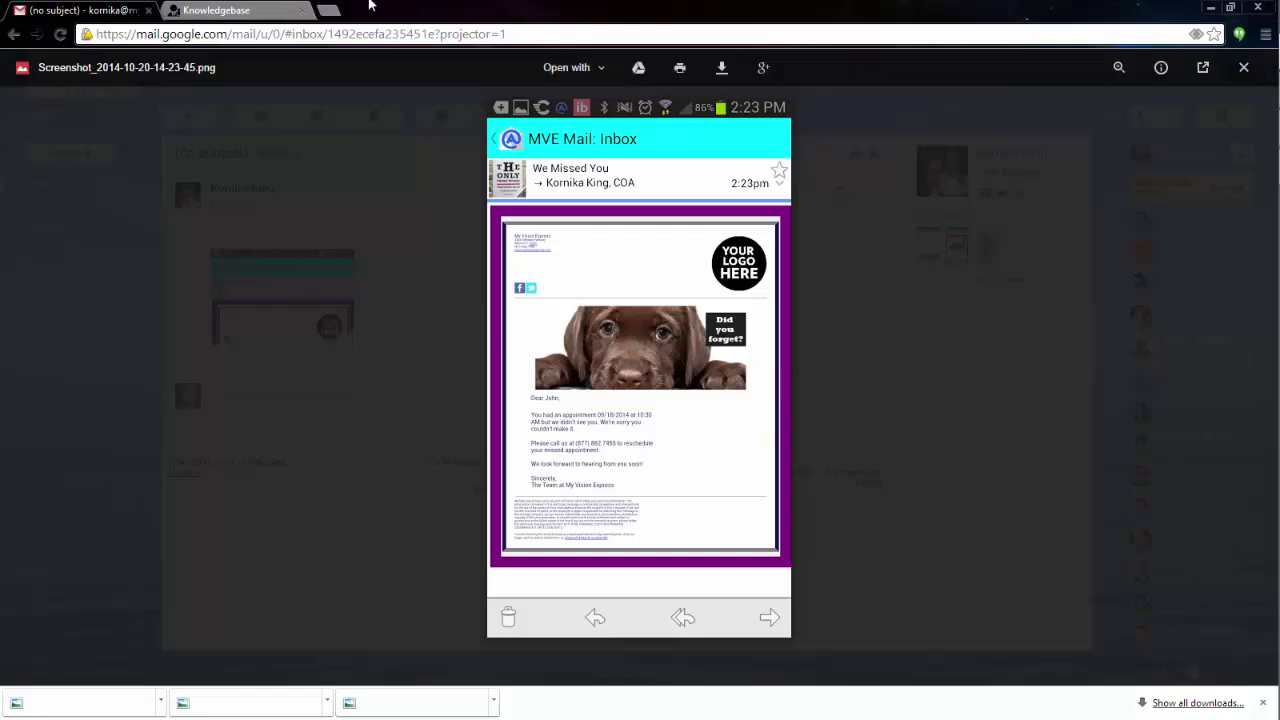
click(265, 12)
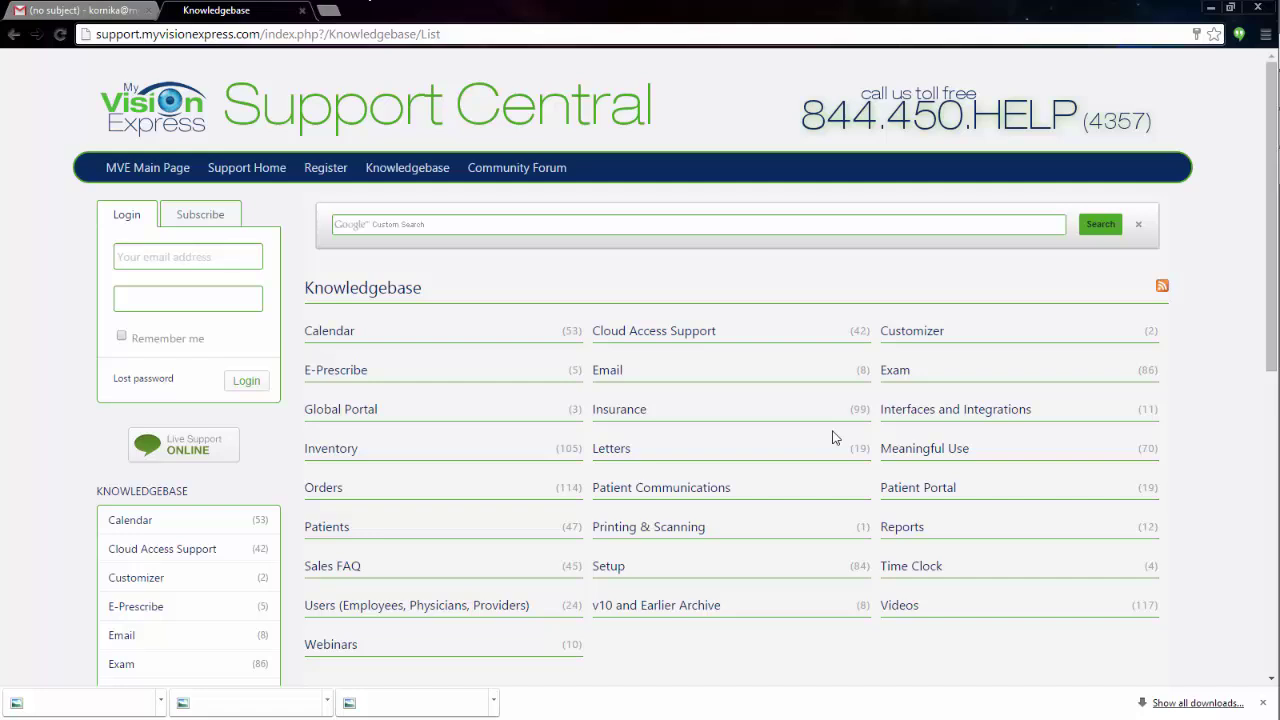